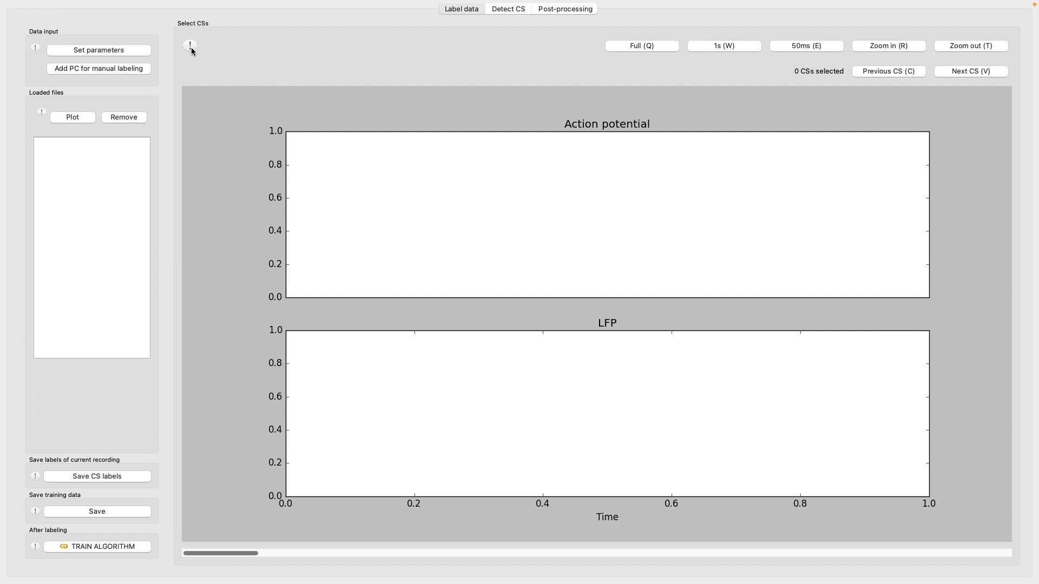
Set the data parameters to a 25000 Hz sampling rate with variable names HIGH, LFP and Labels
left_click(230, 52)
mouse_move(196, 48)
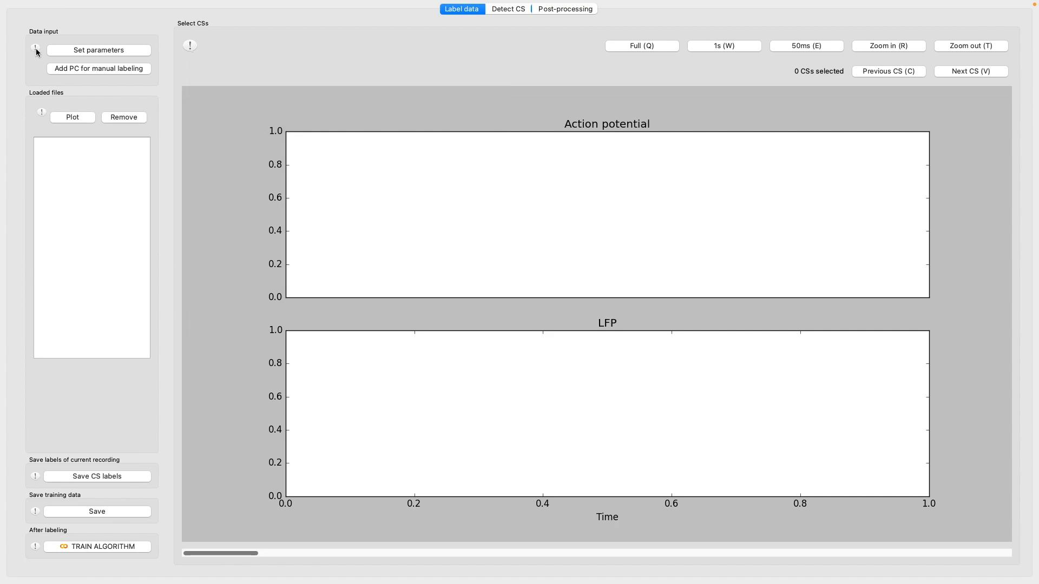
mouse_move(36, 49)
left_click(76, 49)
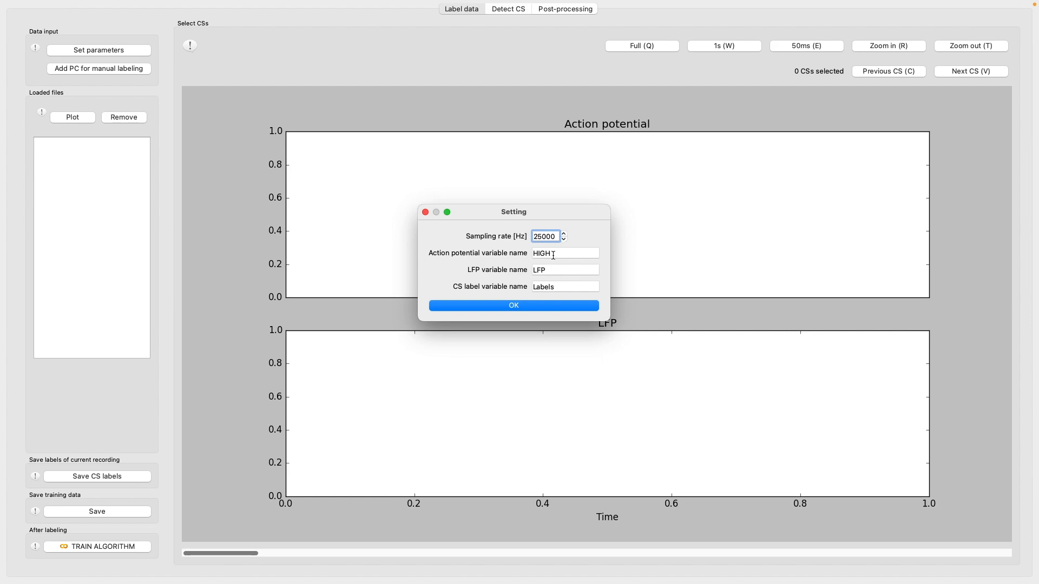
left_click(551, 269)
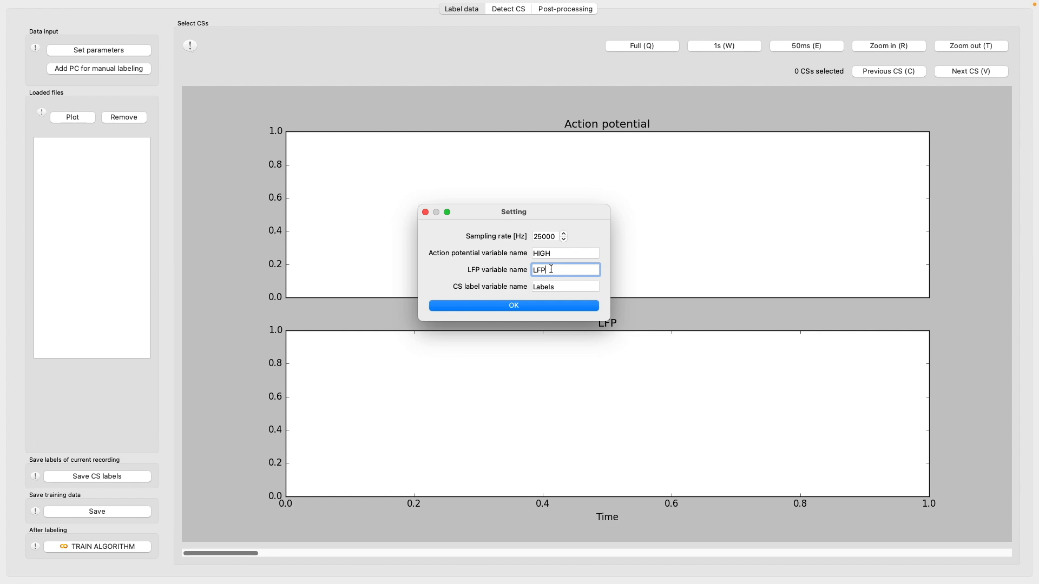
double_click(562, 287)
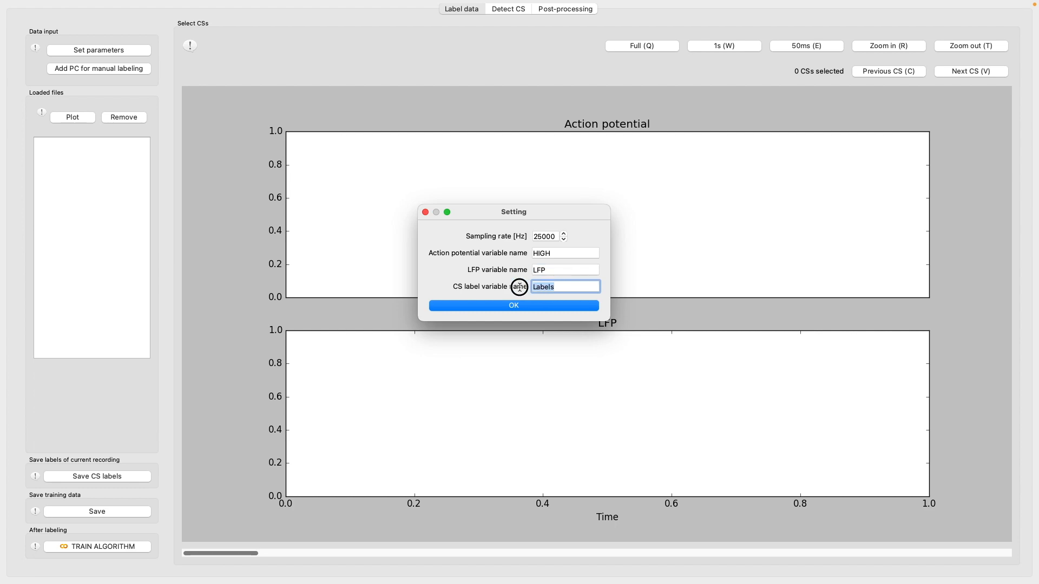
key("BackSpace")
type("Lbelsa")
left_click(529, 306)
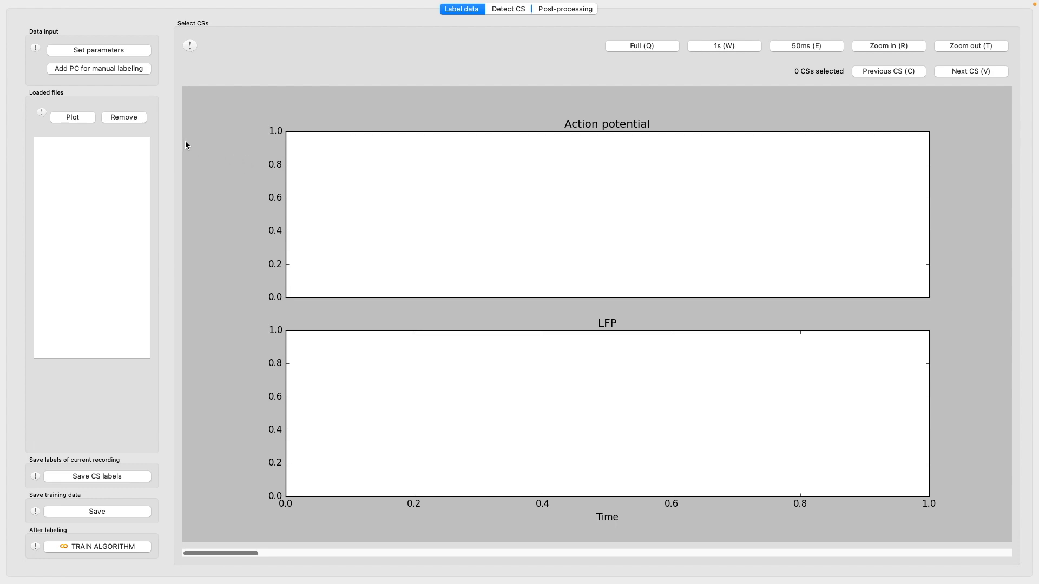
Start adding PC recordings for manual labeling and browse to Documents/PC_Data/Data/Training_set
left_click(103, 68)
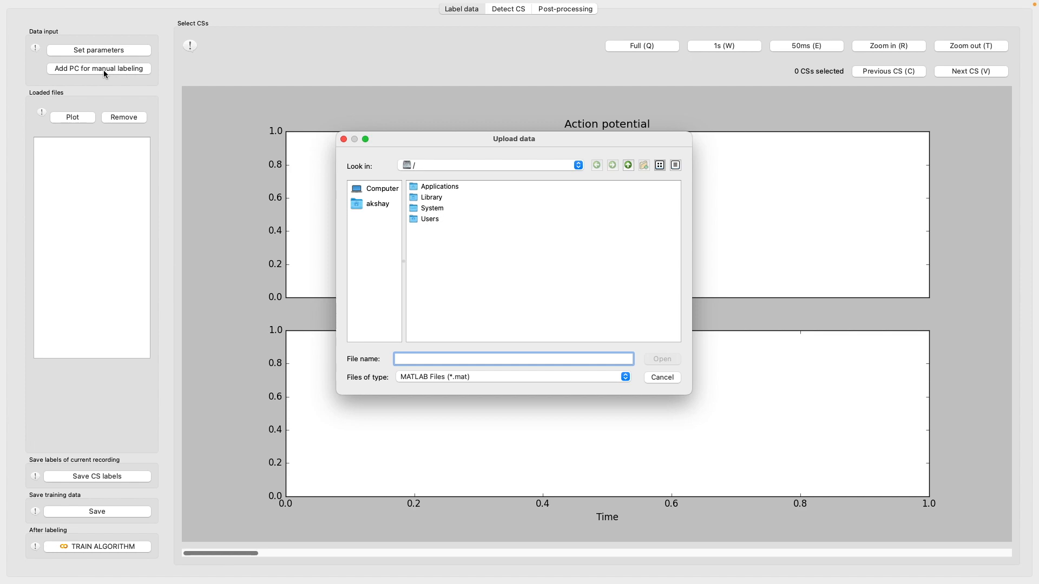
double_click(431, 219)
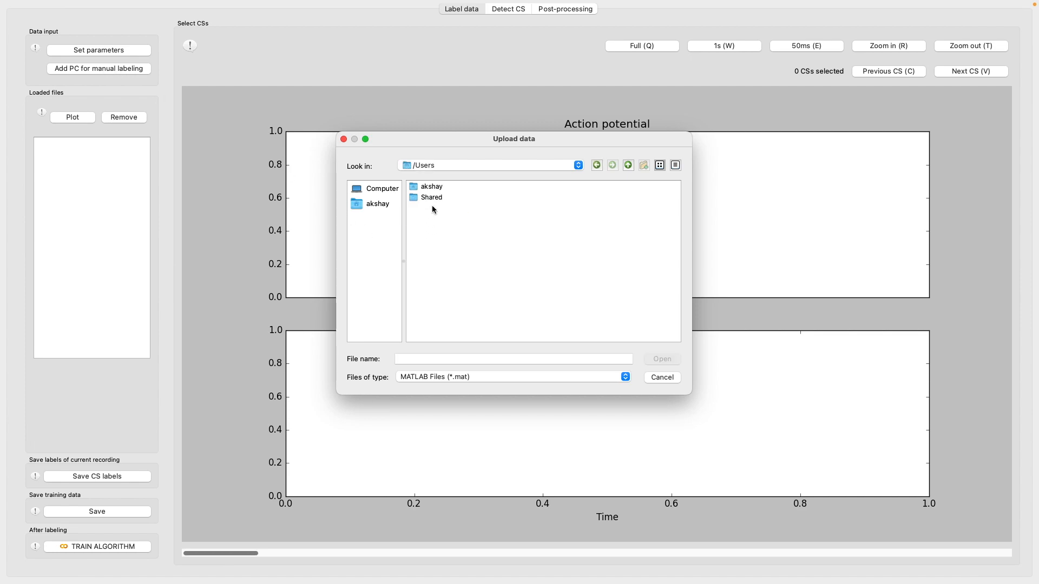
double_click(436, 187)
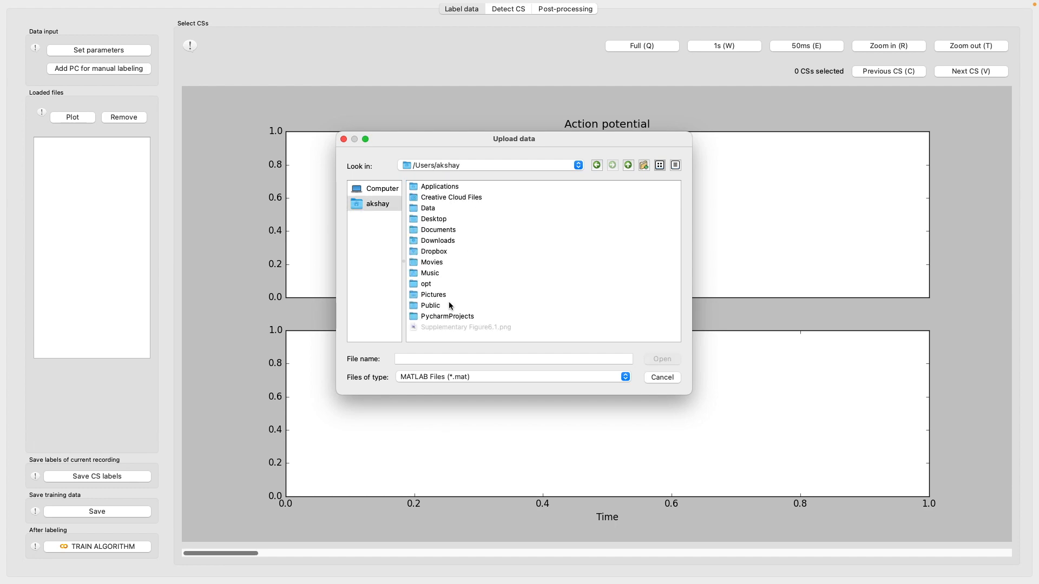
double_click(445, 232)
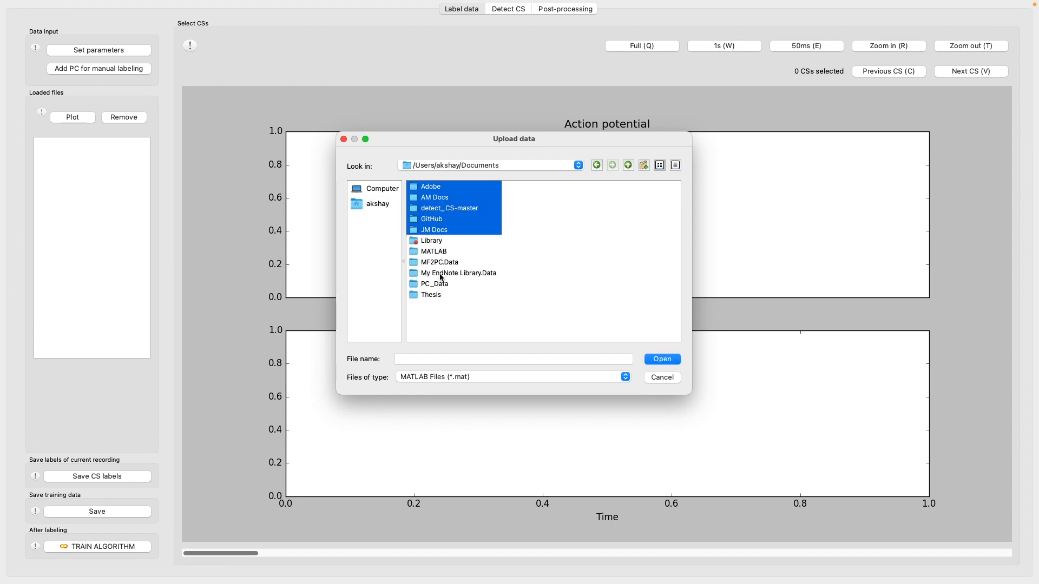
left_click(436, 283)
double_click(436, 283)
double_click(441, 187)
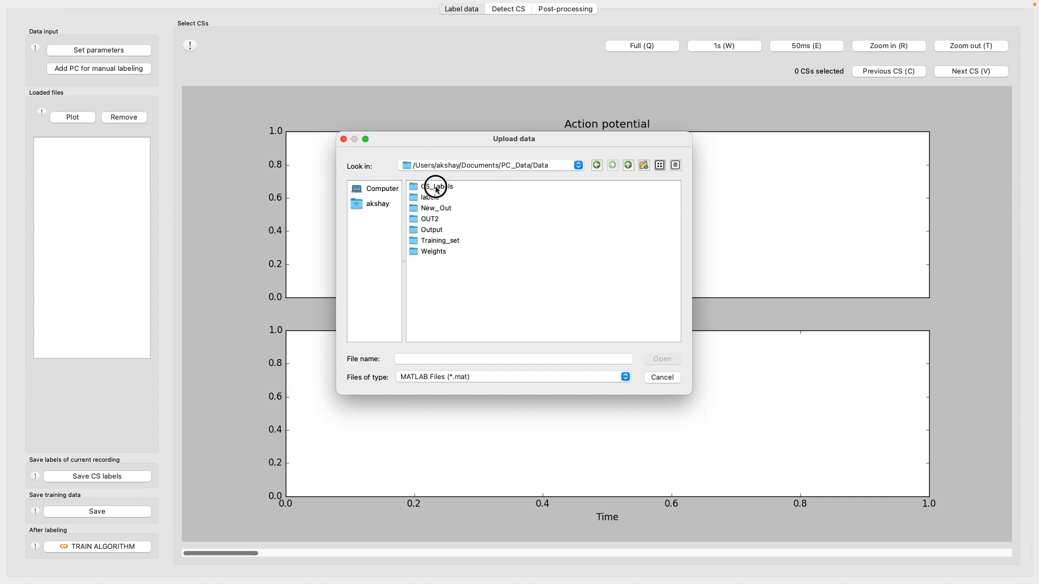
left_click(437, 188)
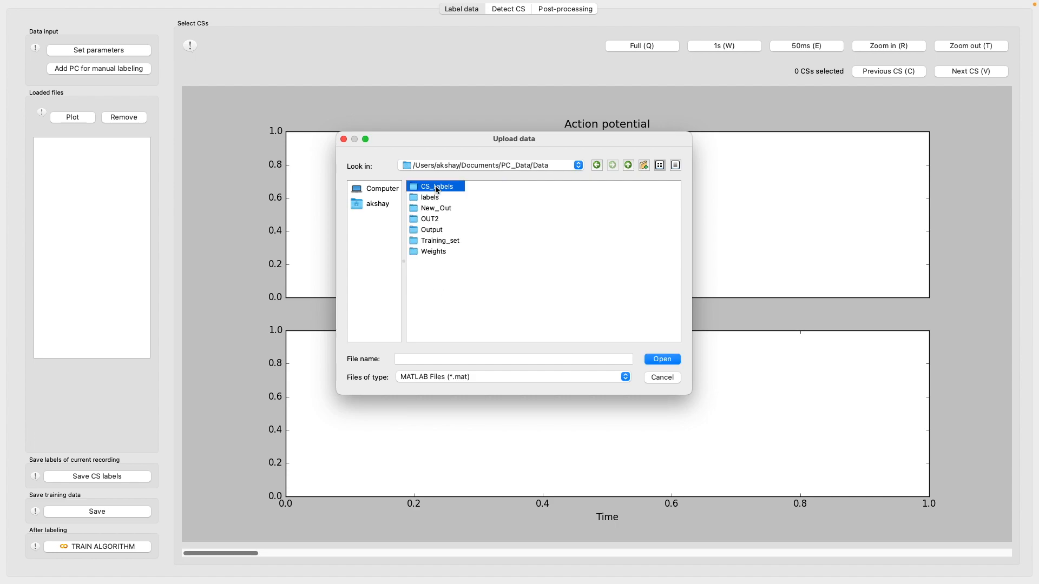
double_click(442, 243)
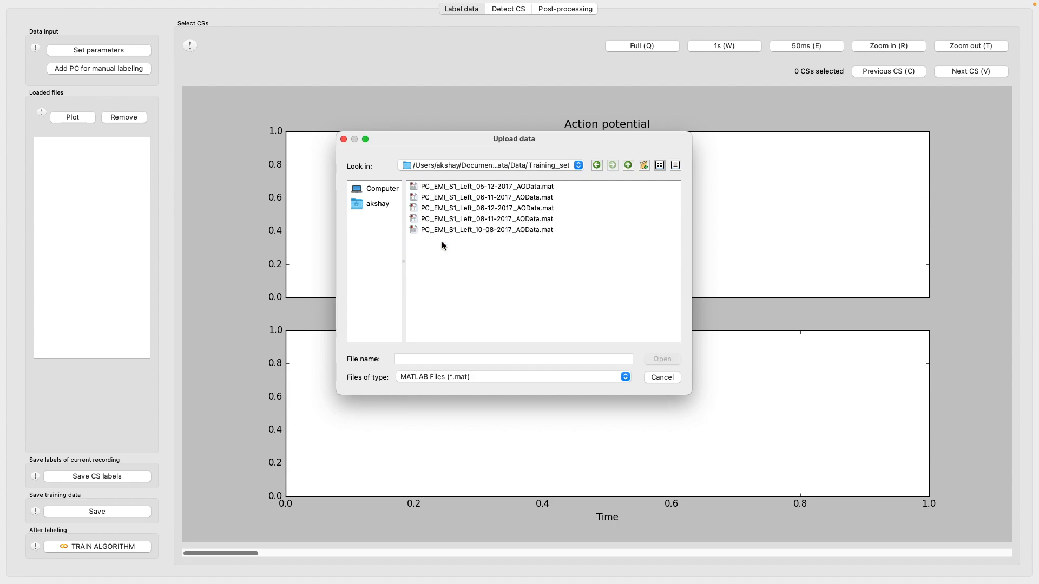
Load all five PC_EMI_S1_Left .mat recordings and display the 05-12-2017 one
left_click(481, 189)
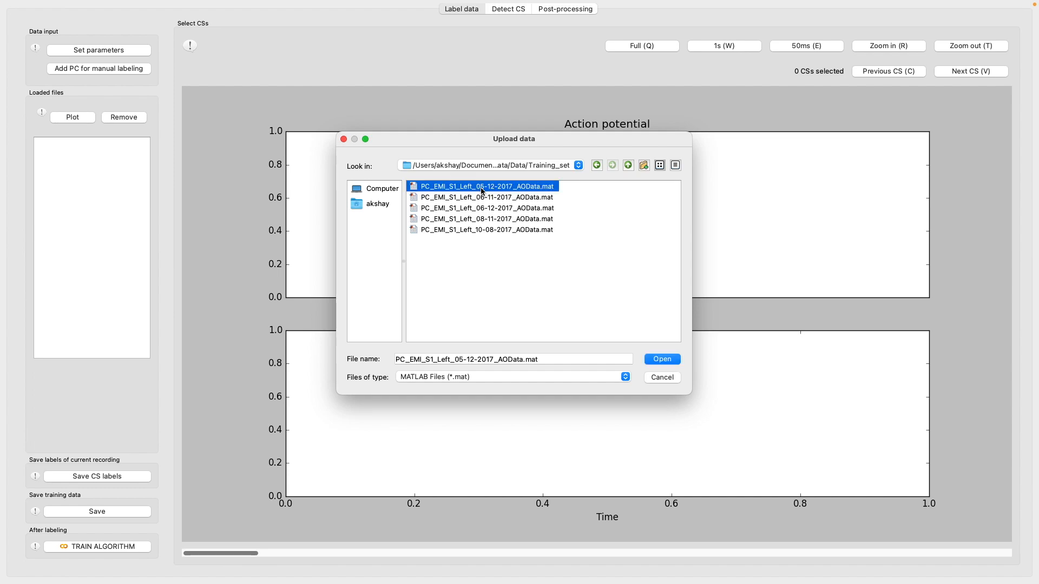
left_click_drag(564, 268, 458, 169)
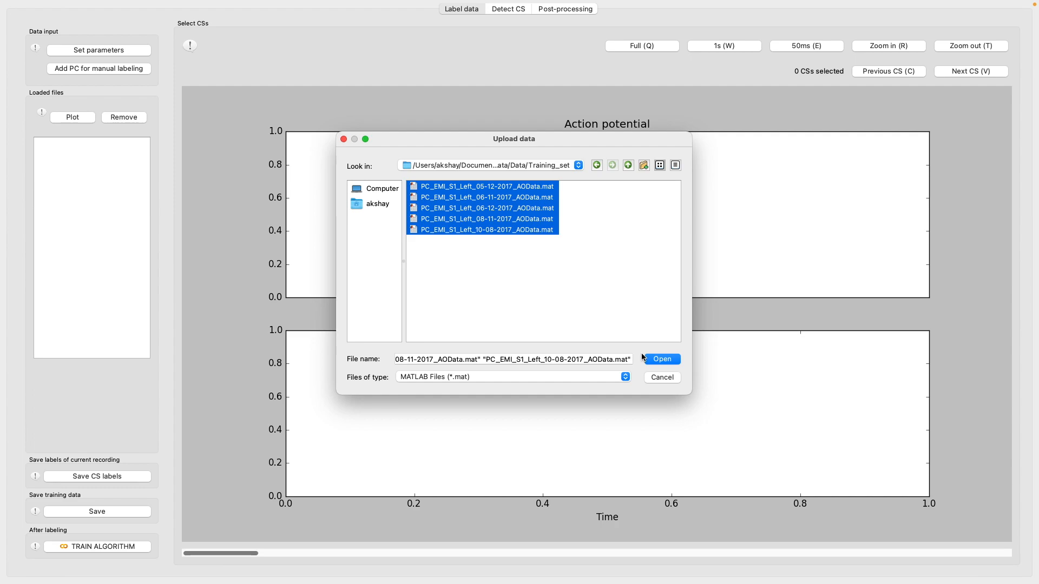
left_click(657, 360)
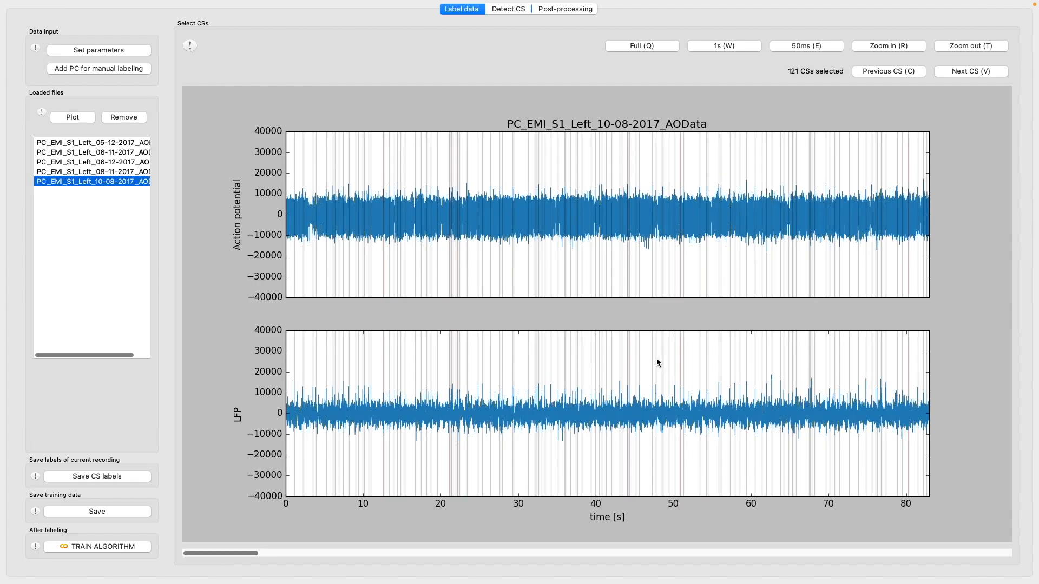
left_click(65, 146)
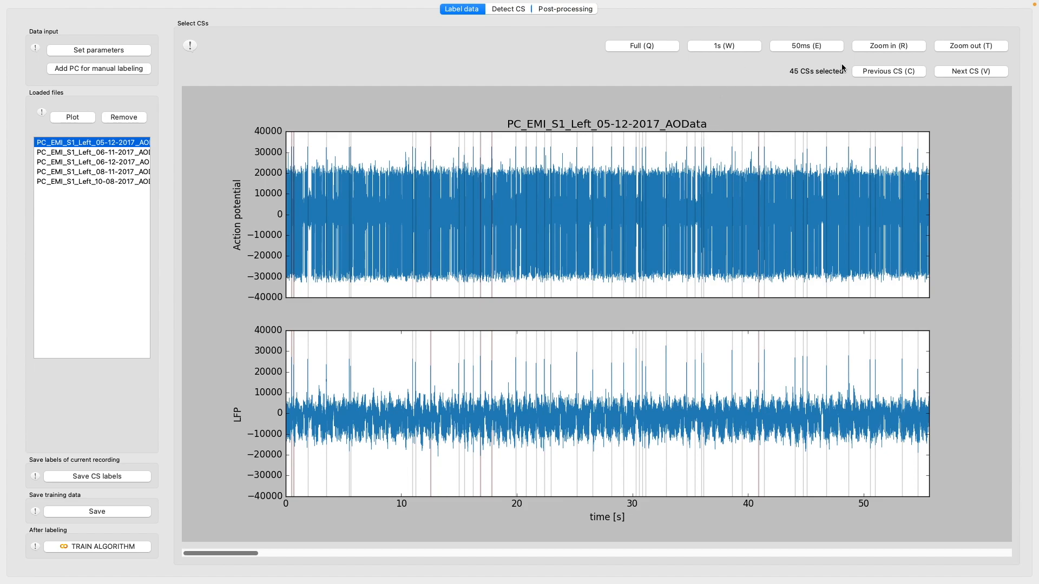
Examine the middle of the 05-12-2017 recording, near 25.9 s, in a window about one second wide
left_click(892, 47)
left_click(892, 47)
left_click(891, 47)
left_click(892, 46)
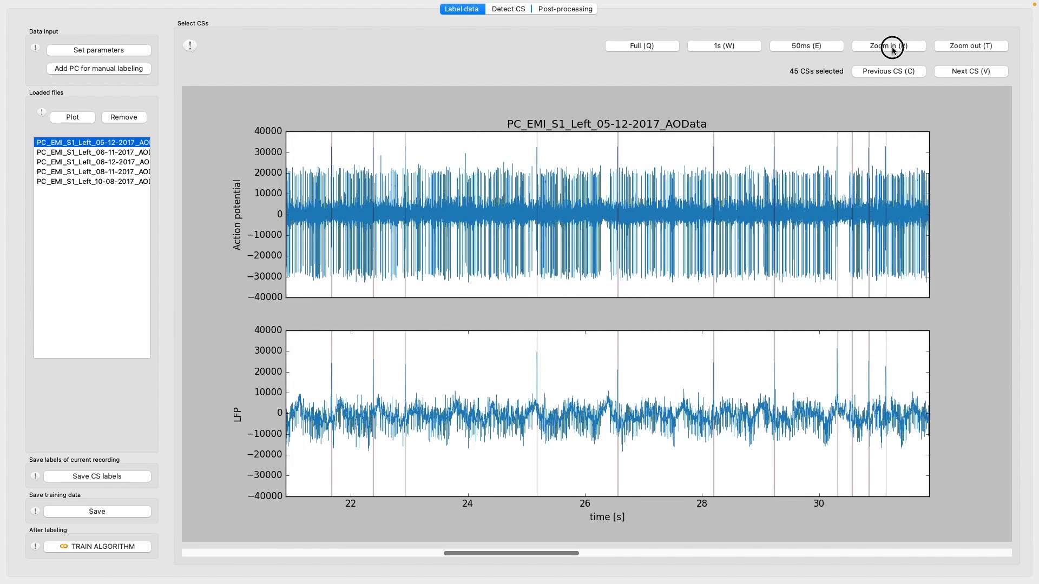
left_click(892, 47)
left_click(892, 47)
left_click(892, 46)
left_click(892, 47)
left_click(892, 46)
left_click(891, 46)
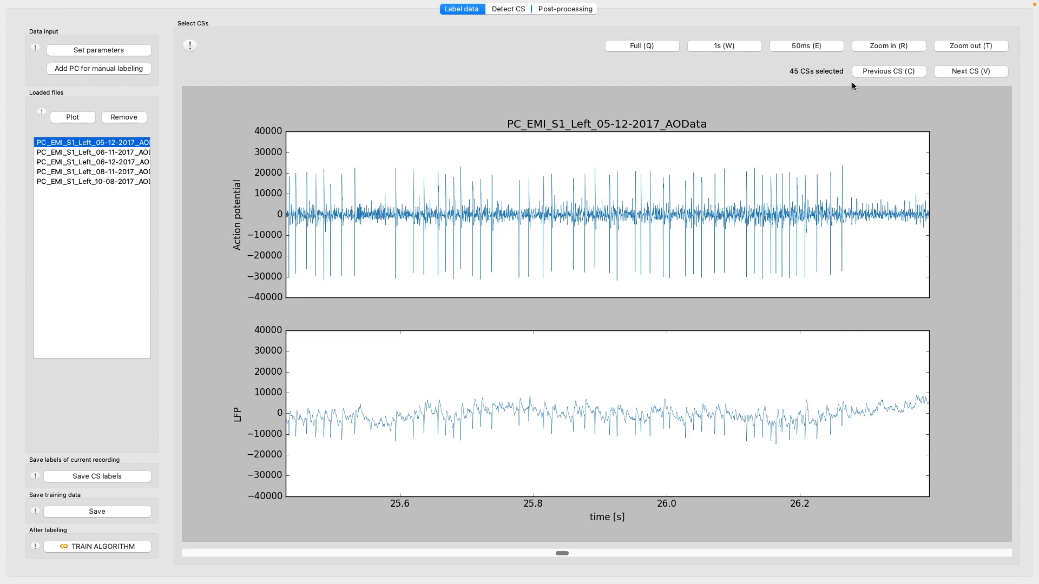
Compare the full, 1 s and 50 ms views of the recording, ending on the full view
left_click(650, 47)
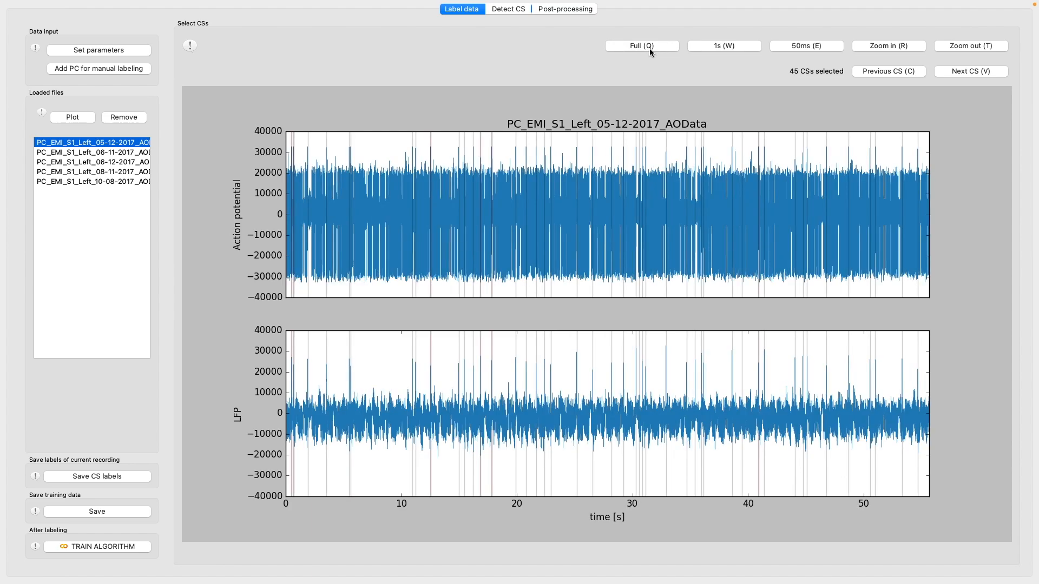
left_click(718, 46)
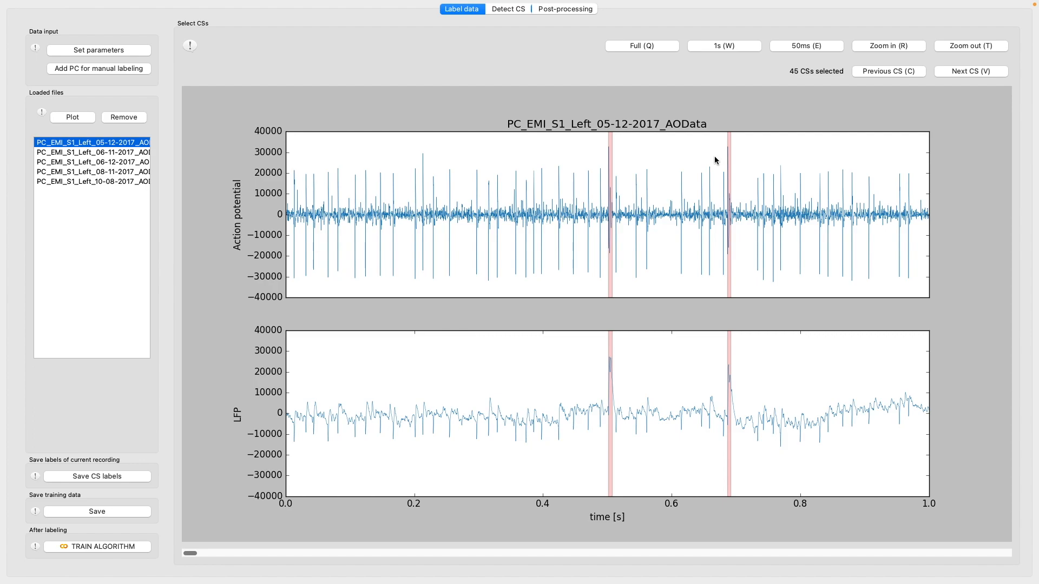
left_click(804, 47)
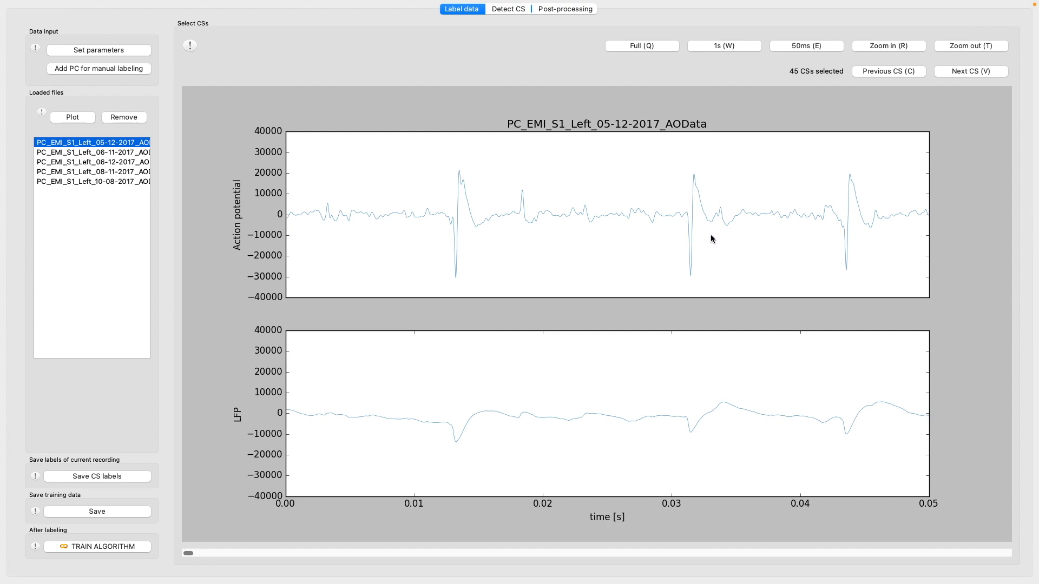
left_click(655, 47)
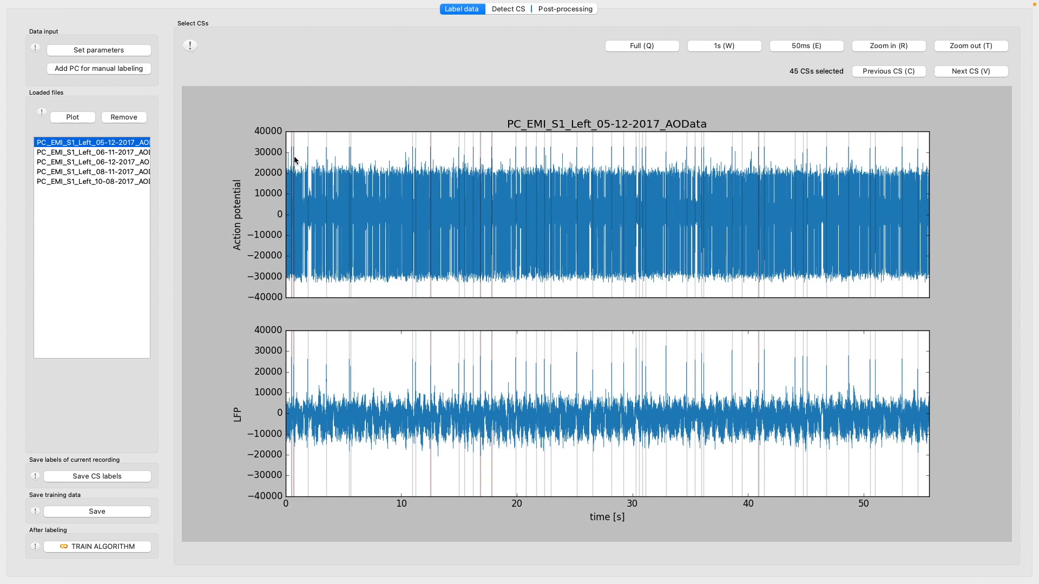
Inspect the labeled complex spikes in a window about five seconds wide, going back to the recording's start
key("r")
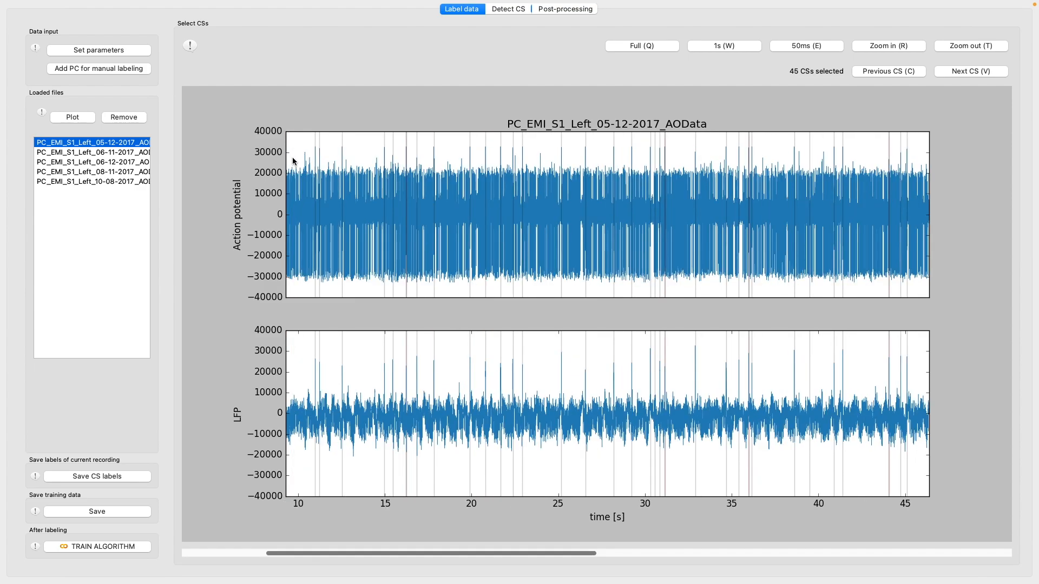
key("r")
key("r")
key("r")
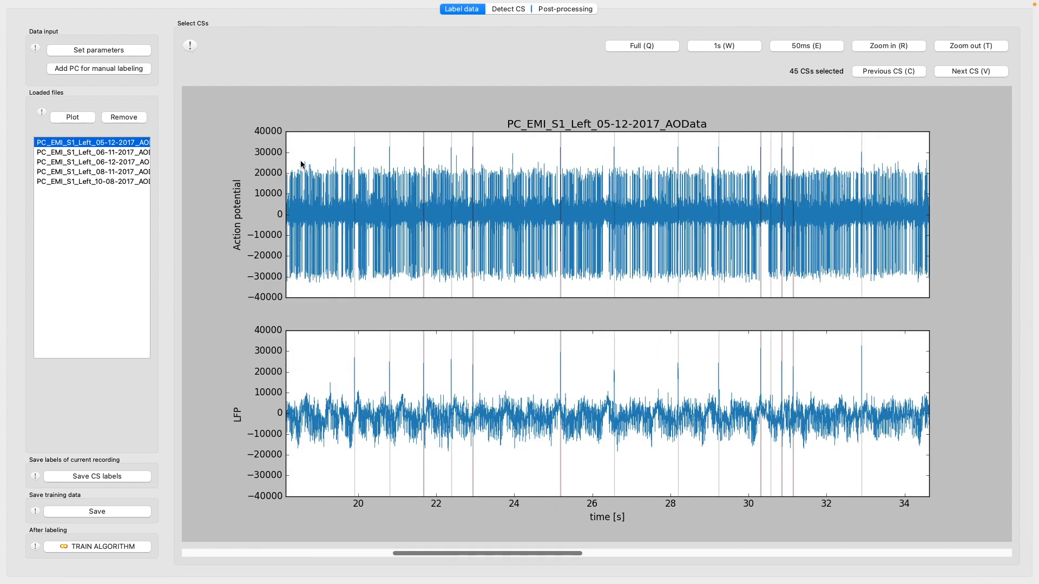
key("r")
key("r")
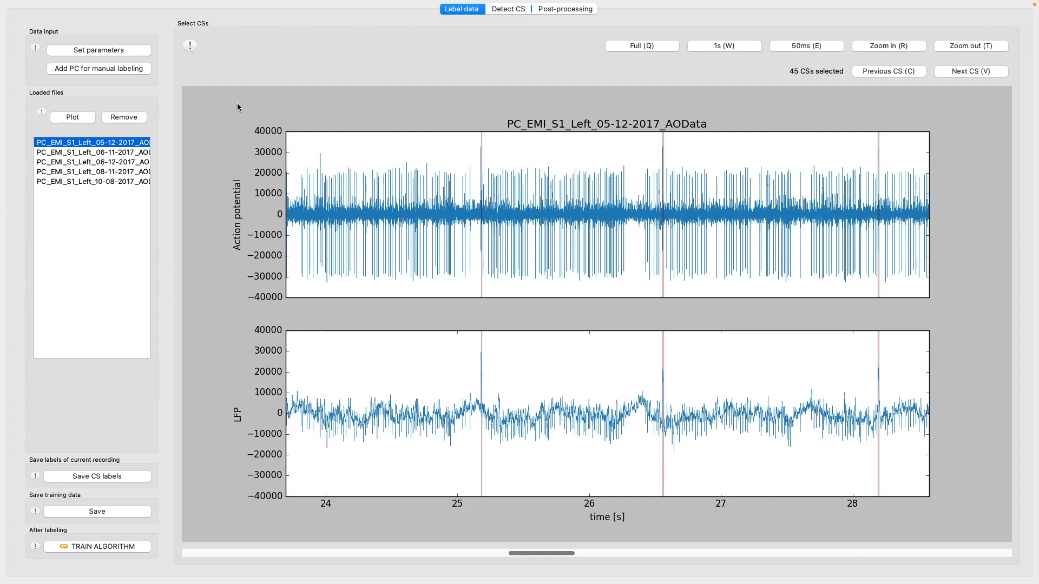
mouse_move(192, 48)
scroll(470, 183, "left", 10)
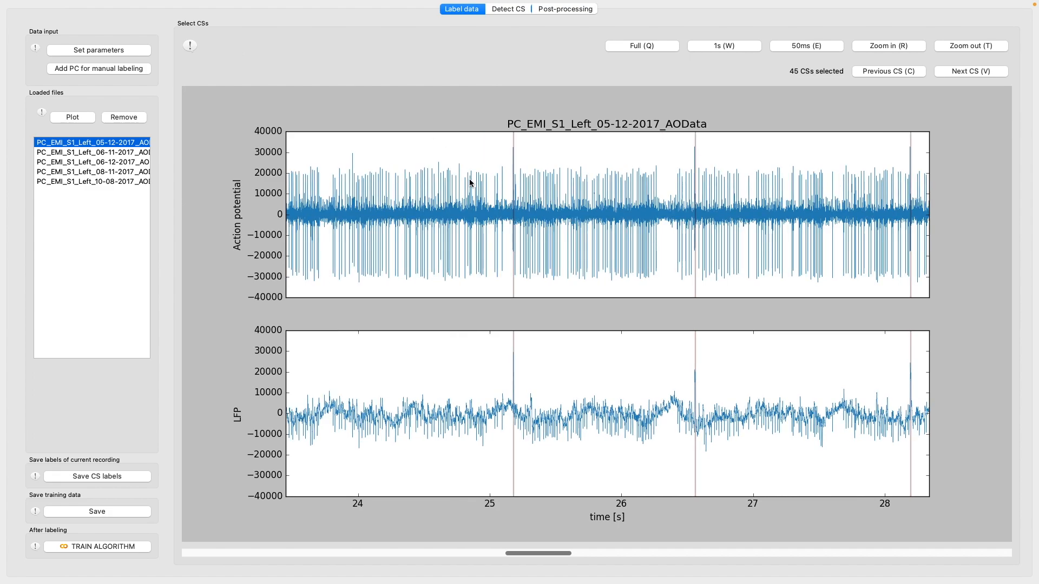
scroll(470, 182, "left", 12)
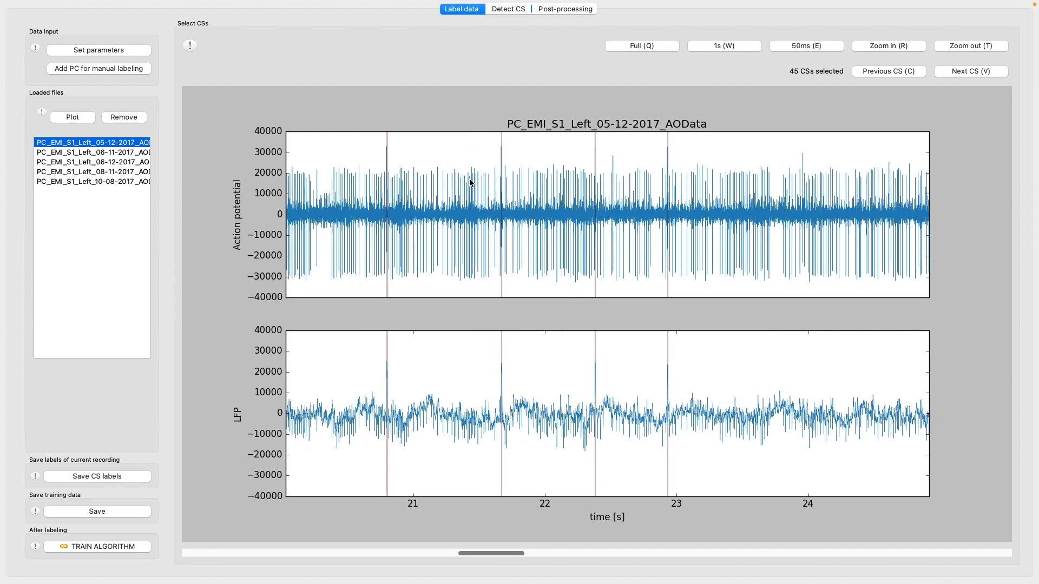
left_click_drag(468, 556, 193, 550)
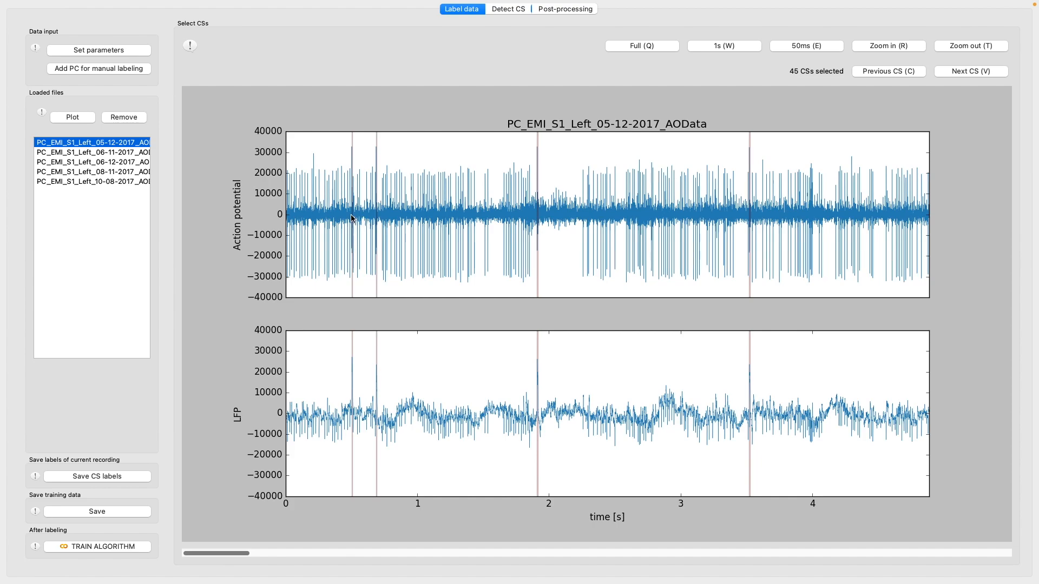
Replace the first CS label, near 0.50 s, with a narrower one spanning about 0.502 to 0.504 s
key("r")
key("r")
scroll(356, 219, "left", 10)
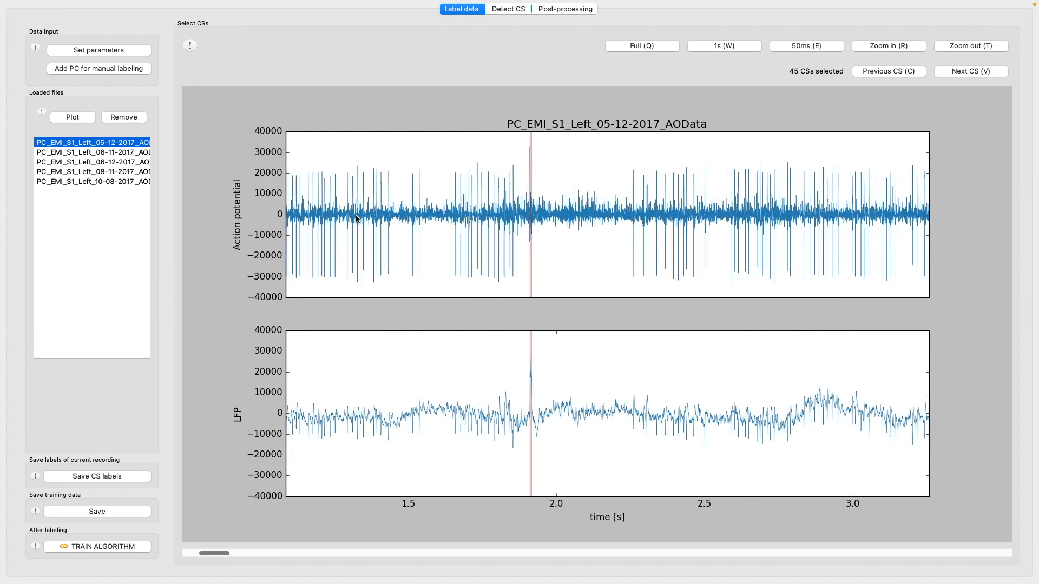
scroll(356, 218, "left", 3)
key("r")
key("r")
scroll(362, 219, "left", 10)
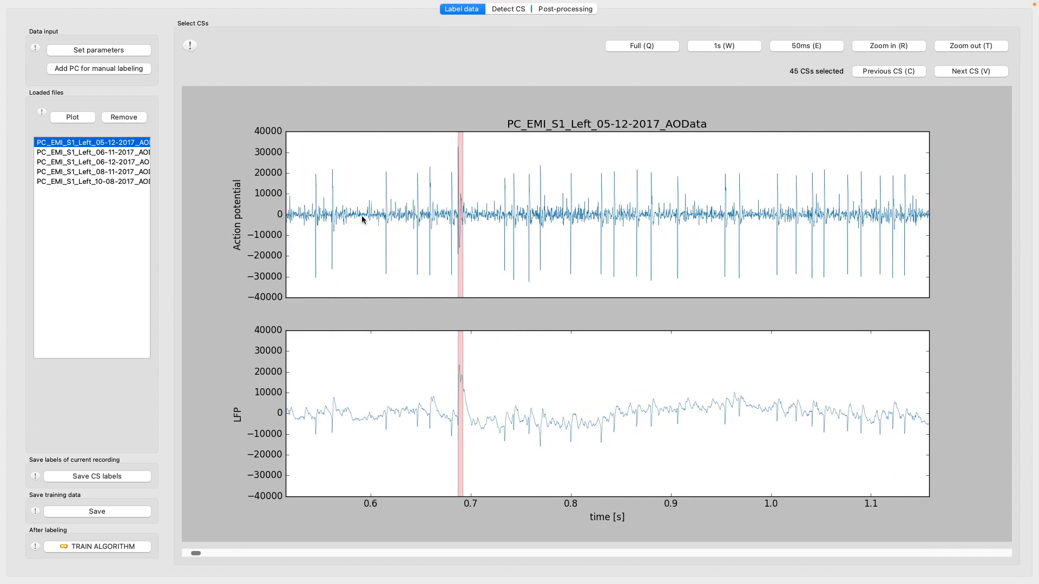
key("r")
key("r")
scroll(377, 221, "up", 6)
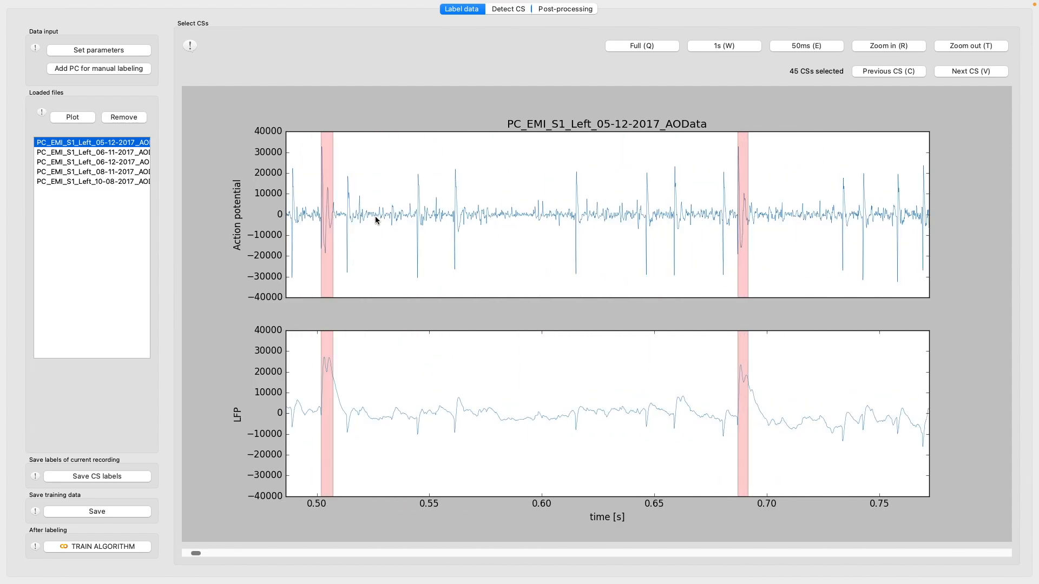
key("r")
key("r")
key("r")
key("r")
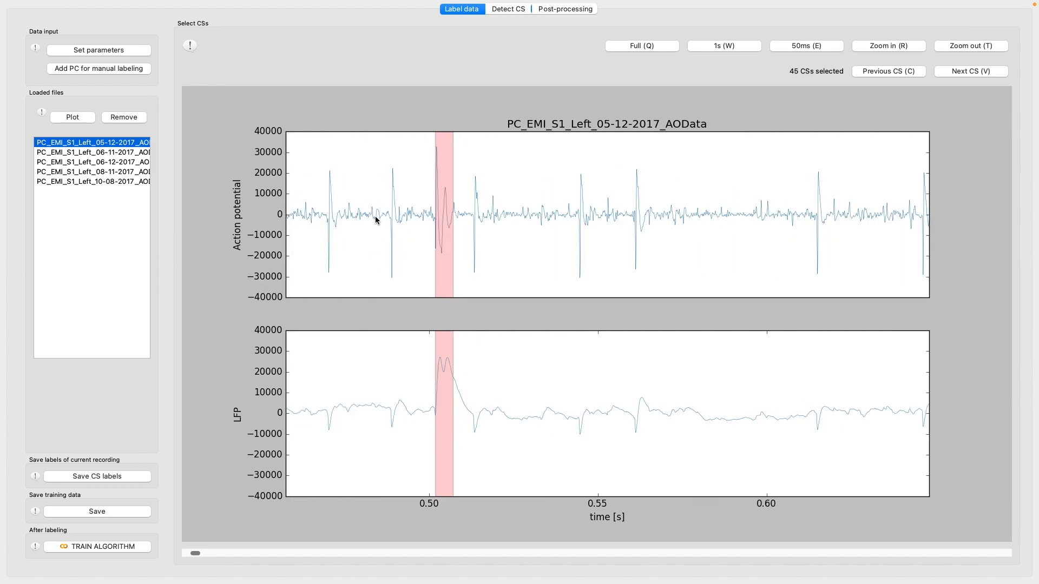
scroll(376, 217, "up", 5)
scroll(375, 218, "up", 2)
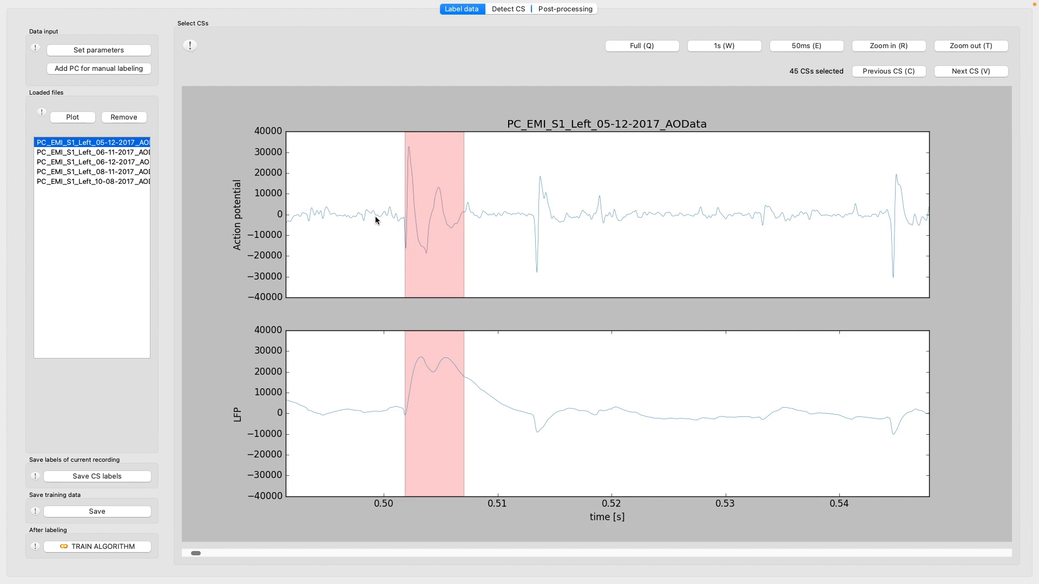
left_click(437, 179)
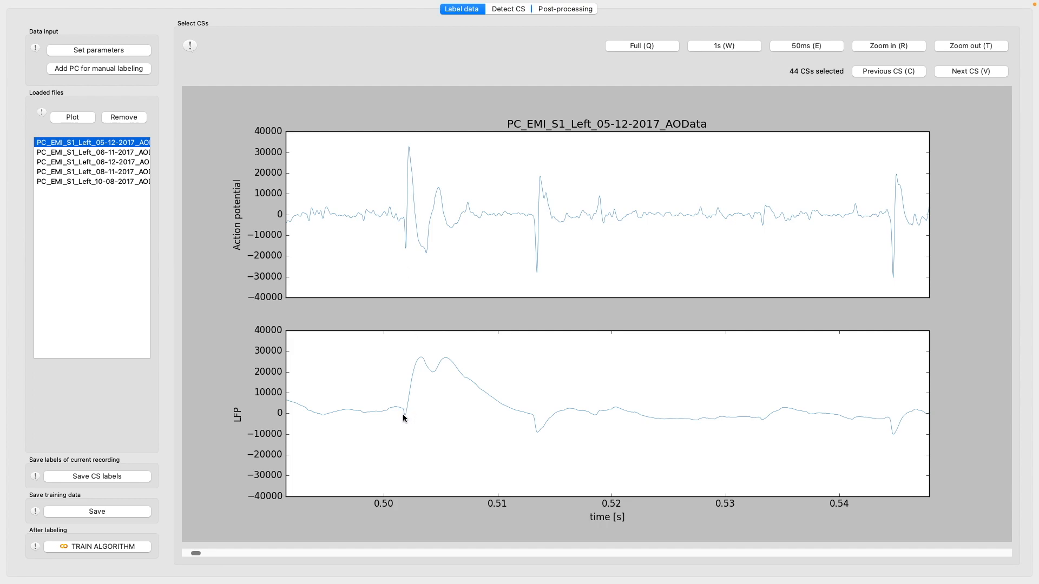
left_click_drag(406, 418, 432, 419)
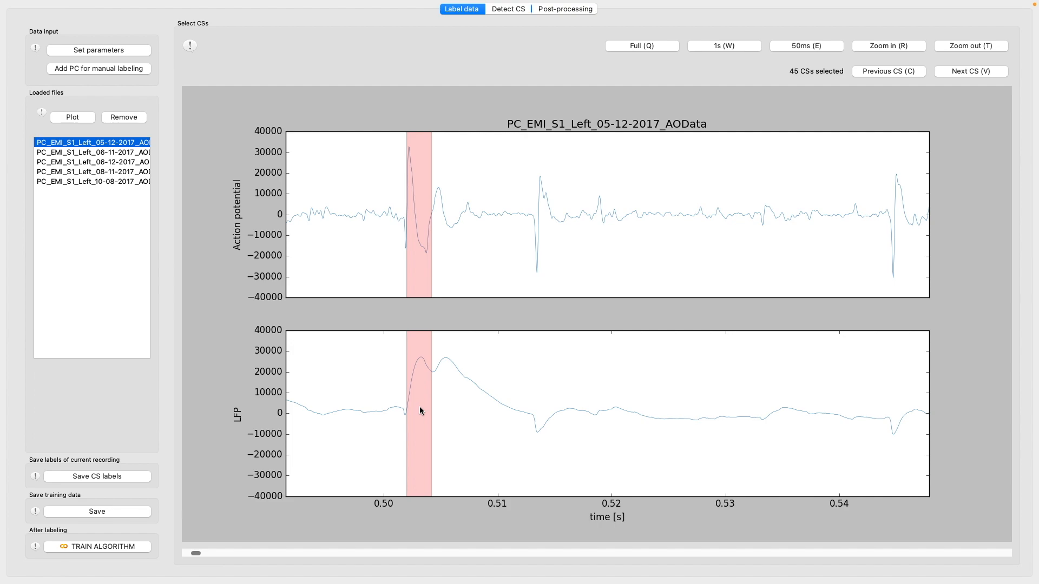
Replace the narrow CS label near 0.50 s with a wider one spanning about 0.502 to 0.508 s
left_click(420, 407)
left_click_drag(404, 408, 471, 414)
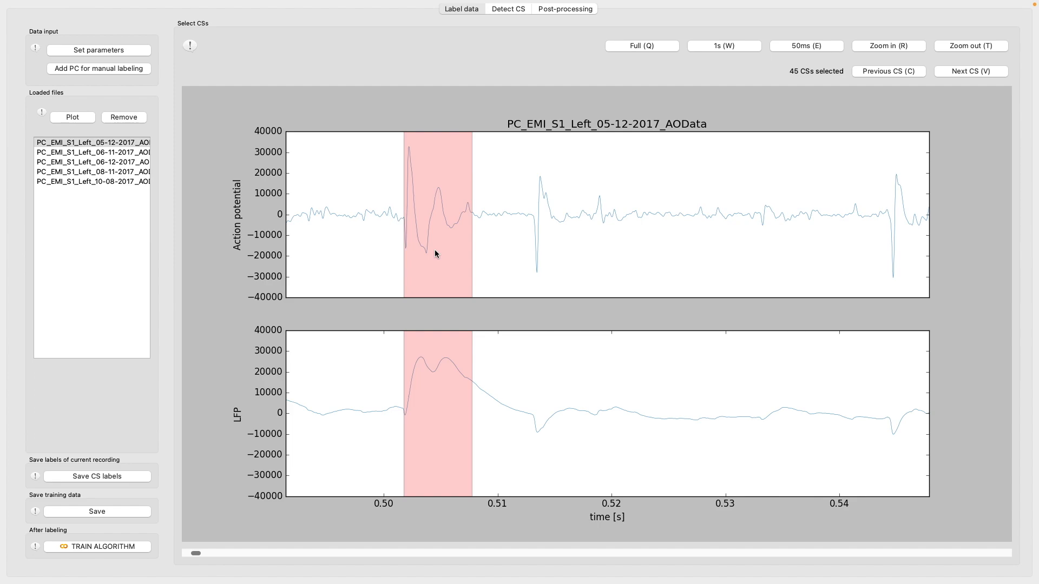
Plot the 06-11-2017 recording and examine its labeled complex spikes between about 21 and 24 s
left_click(91, 154)
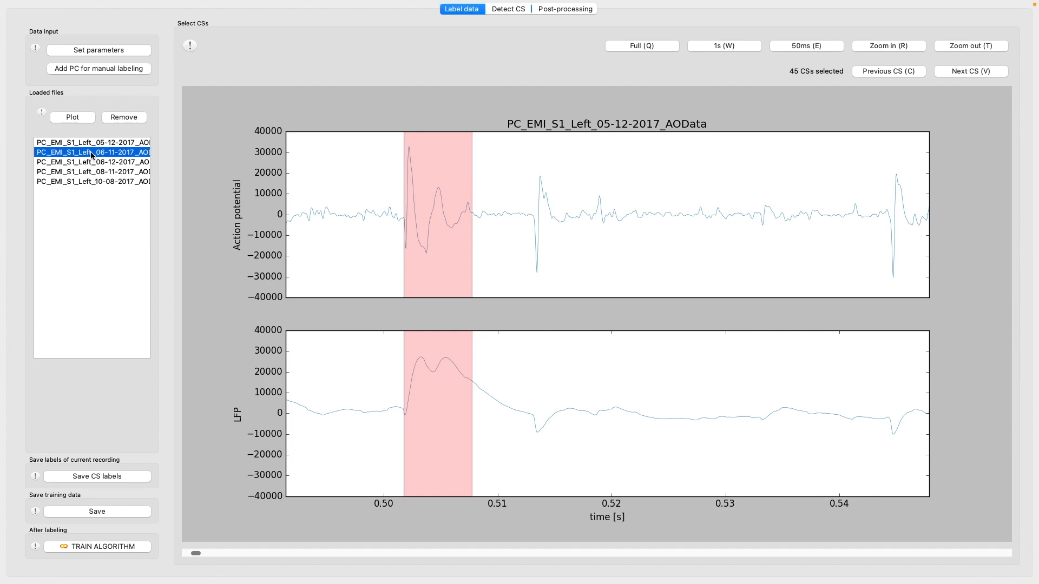
left_click(85, 118)
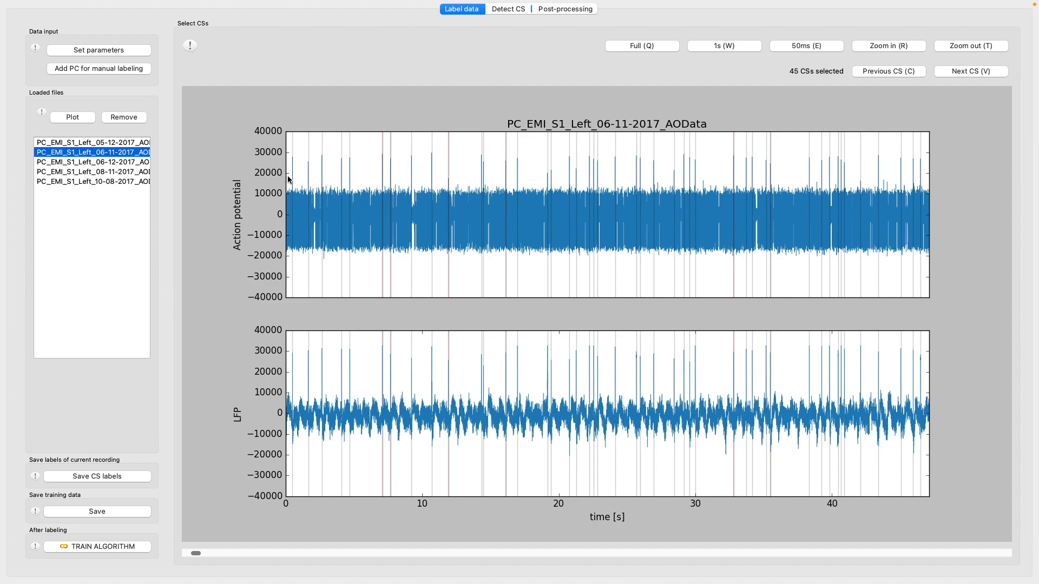
key("r")
key("r")
key("r")
key("r")
key("r")
key("r")
key("r")
key("r")
key("r")
key("r")
key("r")
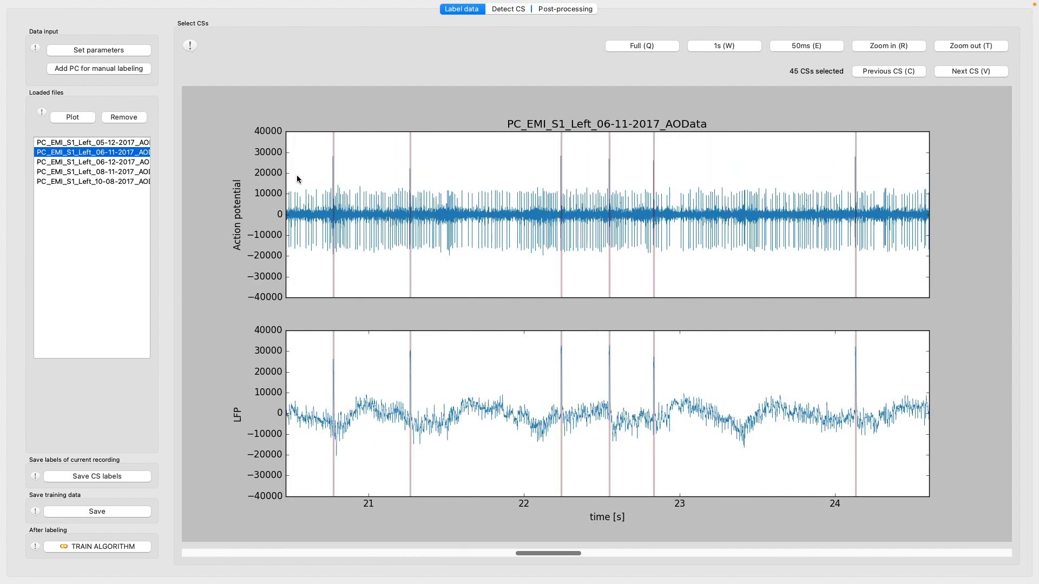
scroll(325, 188, "left", 11)
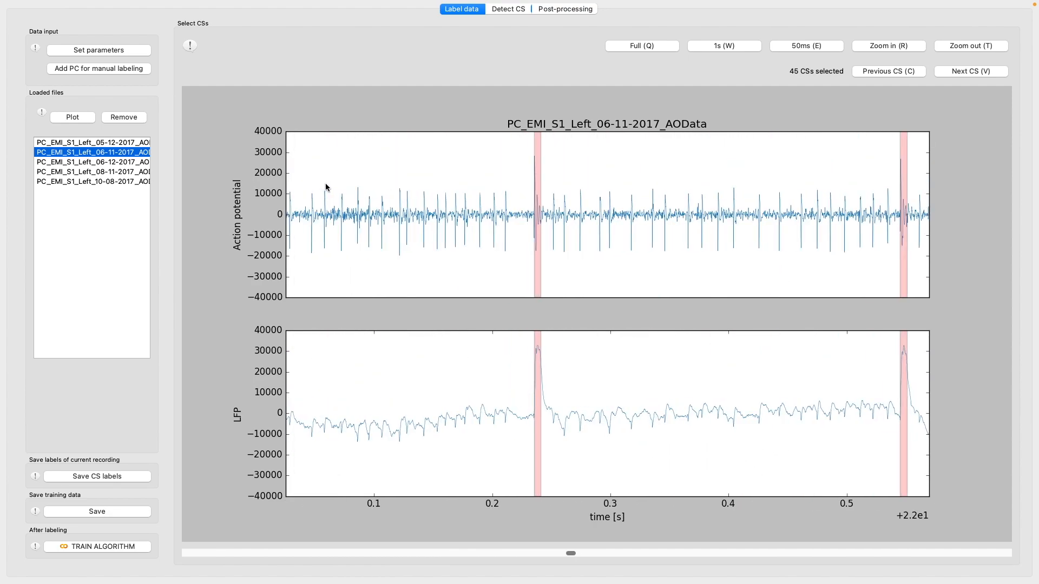
scroll(326, 188, "left", 5)
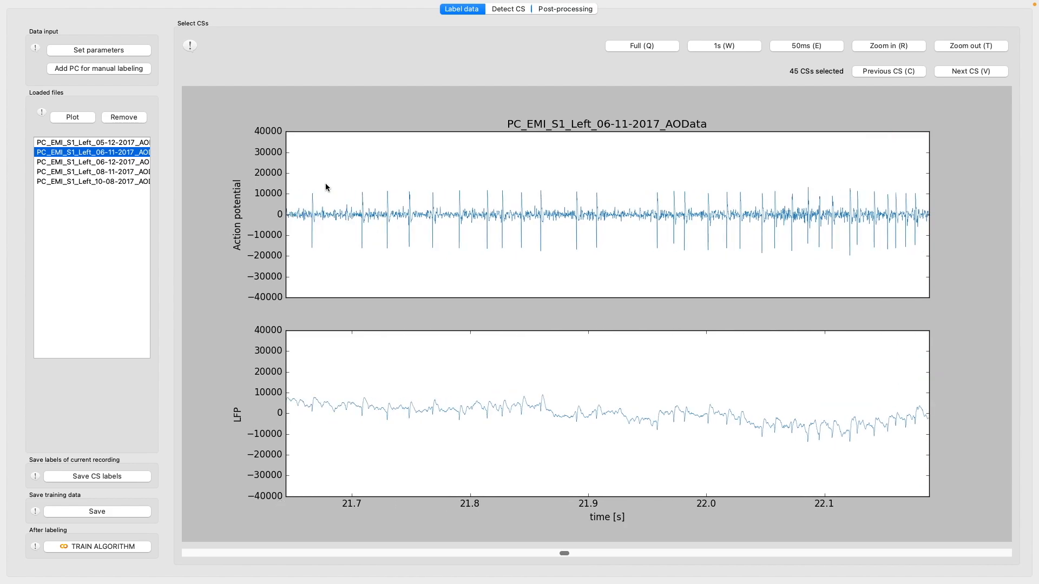
scroll(326, 188, "right", 14)
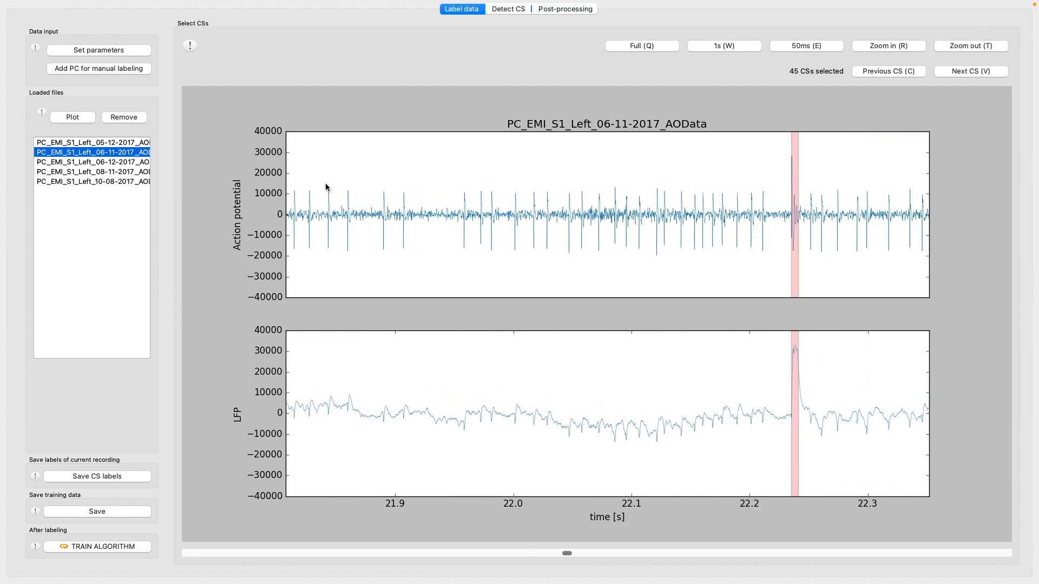
scroll(325, 188, "left", 19)
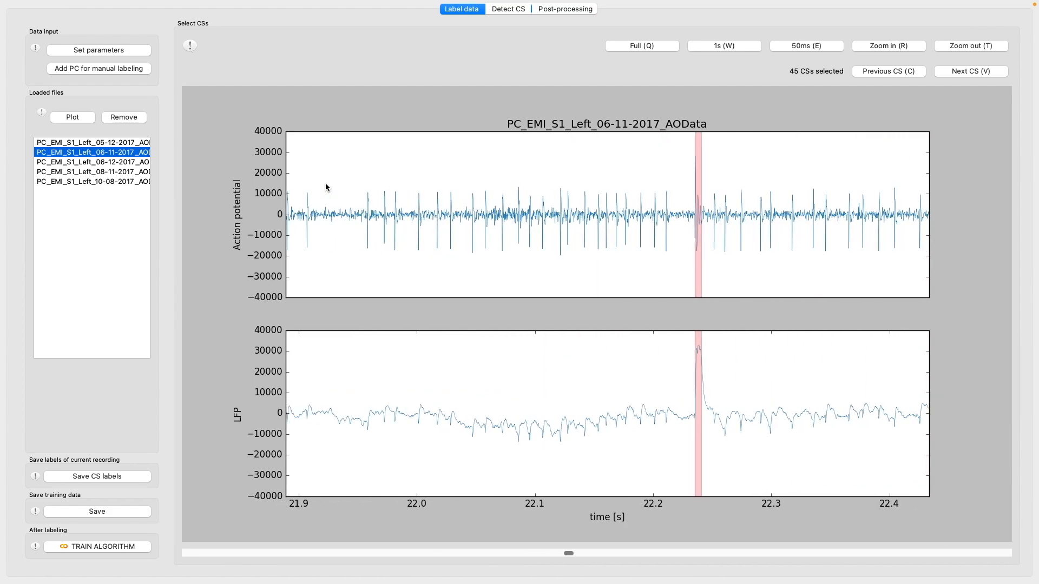
scroll(326, 187, "left", 14)
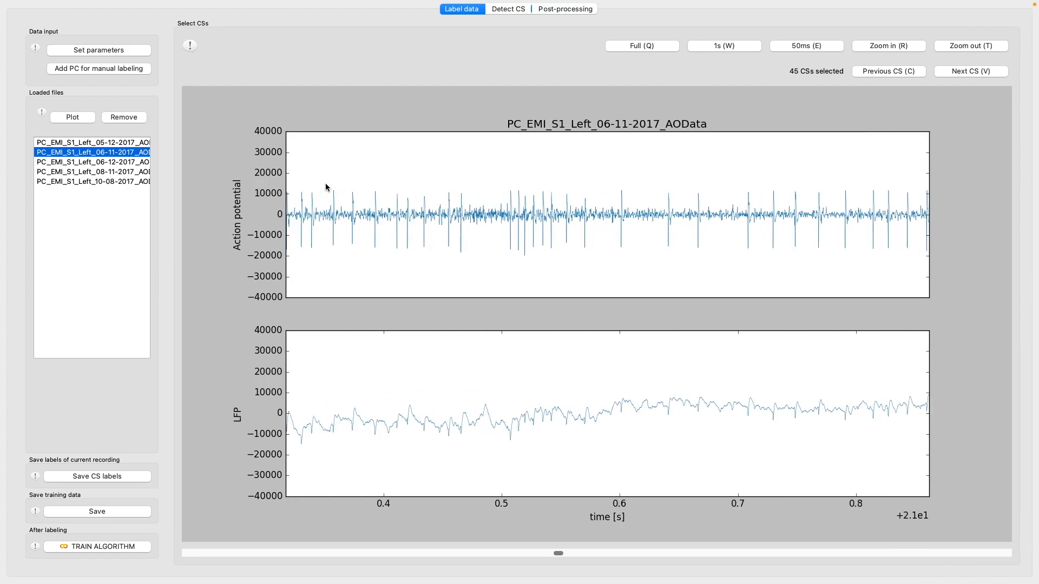
Scan the 06-11-2017 recording from its start up to the first CS label near 0.50 s
left_click_drag(556, 553, 163, 542)
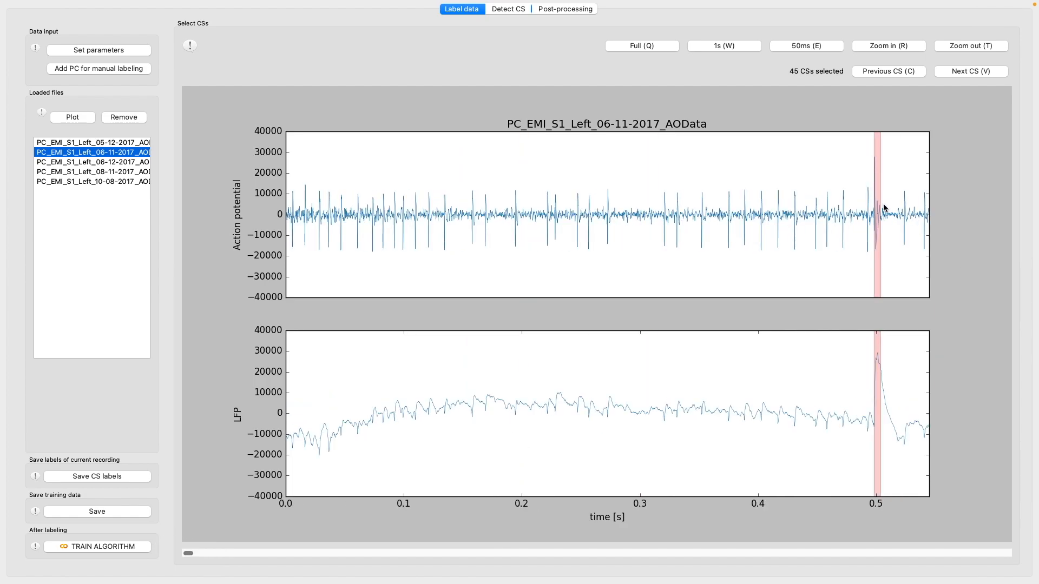
key("r")
key("r")
key("r")
key("r")
key("r")
key("r")
key("r")
key("r")
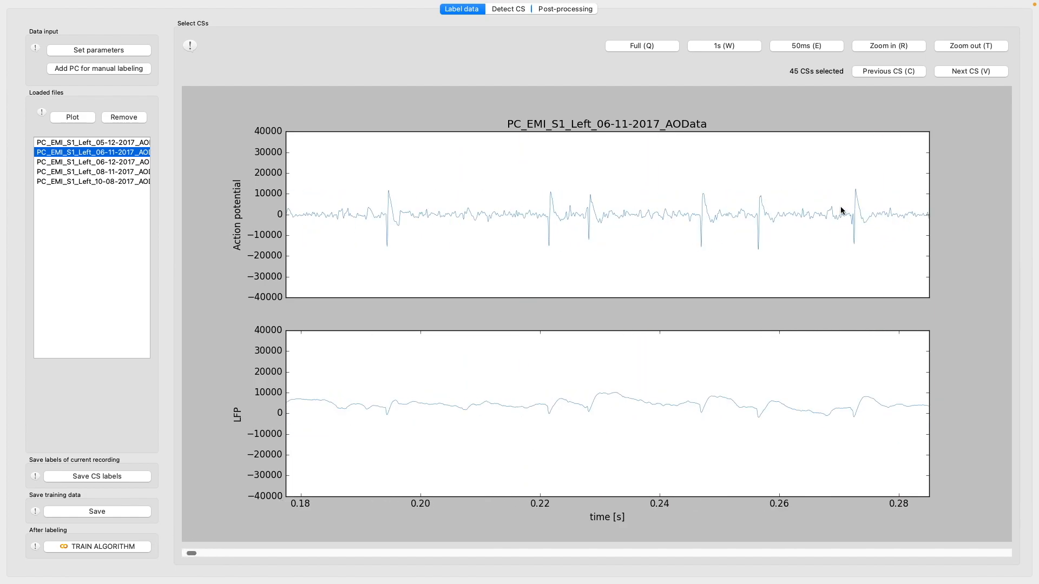
key("Right")
key("Right")
key("Right")
key("Right")
key("Right")
key("Right")
key("Right")
key("Right")
key("Right")
key("Right")
key("Right")
key("Right")
key("Right")
key("Right")
key("Right")
key("Right")
key("Right")
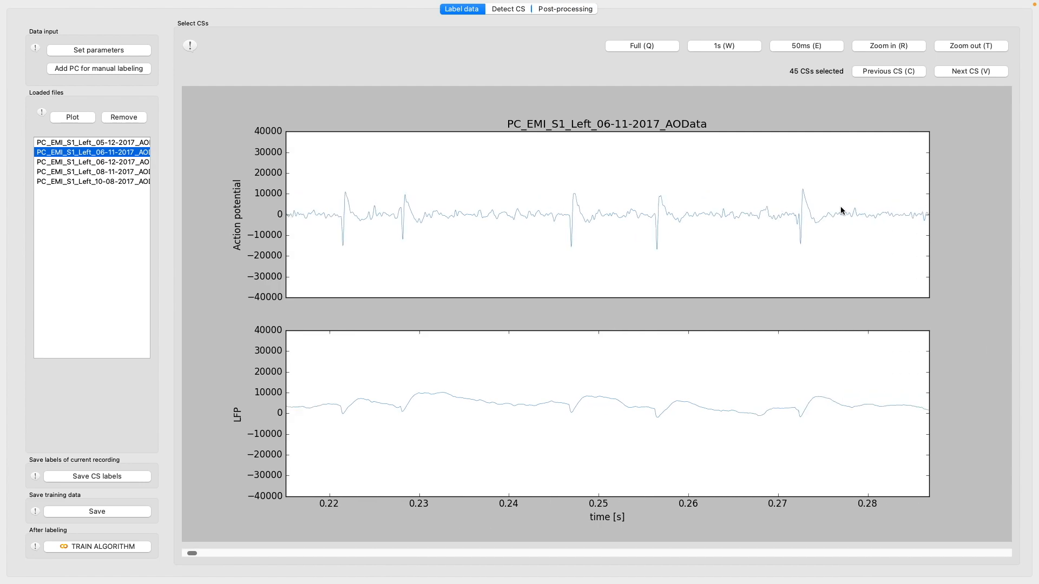
key("Right")
key("Right")
key("Right")
key("Right")
key("Right")
key("Right")
key("Right")
key("Right")
key("Right")
key("Right")
key("Right")
key("Right")
key("Right")
key("Right")
key("Right")
key("Right")
key("Right")
key("Right")
key("Right")
key("Right")
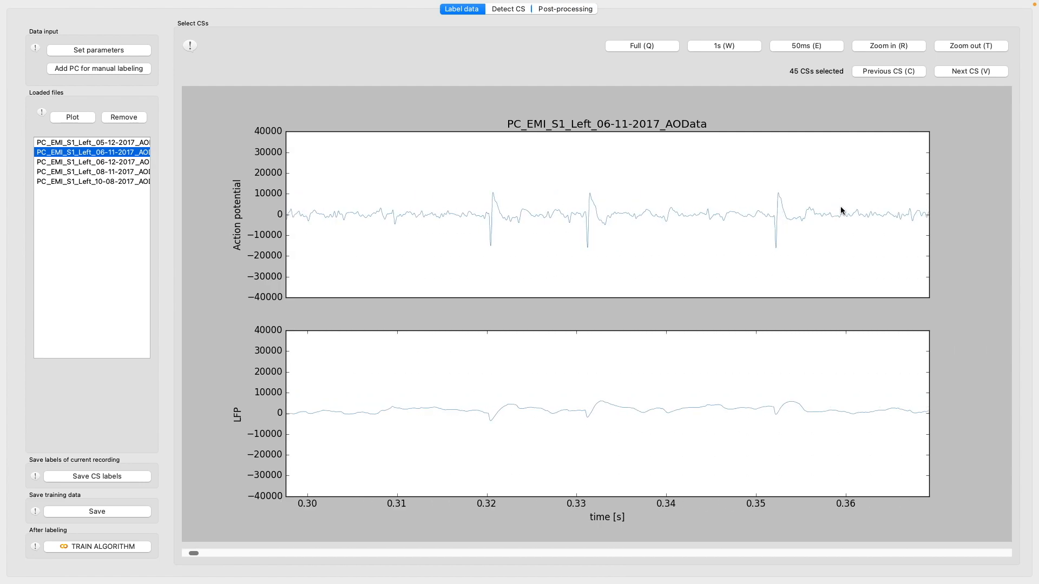
key("Right")
key("Right")
key("Right")
key("Right")
key("Right")
key("Right")
key("Right")
key("Right")
key("Right")
key("Right")
key("Right")
key("Right")
key("Right")
key("Right")
key("Right")
key("Right")
key("Right")
key("Right")
key("Right")
key("Right")
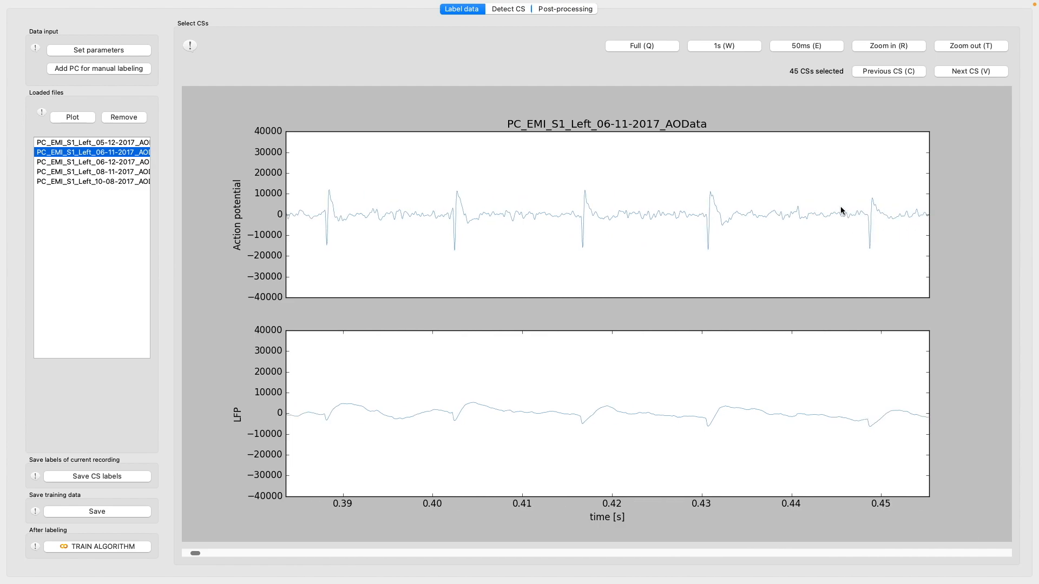
key("Right")
key("Right")
key("Right")
key("Right")
key("Right")
key("Right")
key("Right")
key("Right")
key("Right")
key("Right")
key("Right")
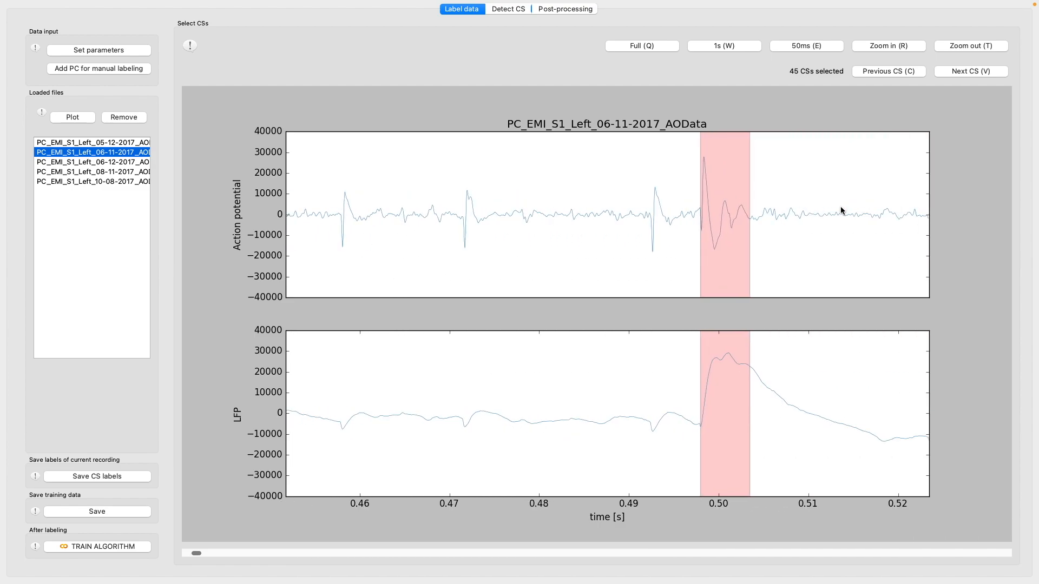
key("Right")
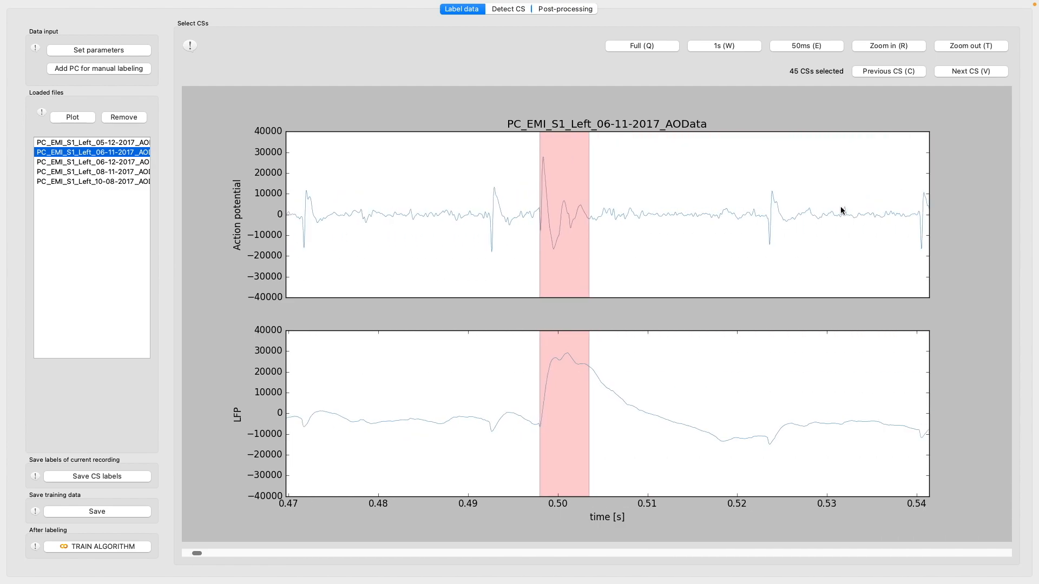
Replace the CS label near 0.50 s with one spanning about 0.498 to 0.504 s
left_click(566, 198)
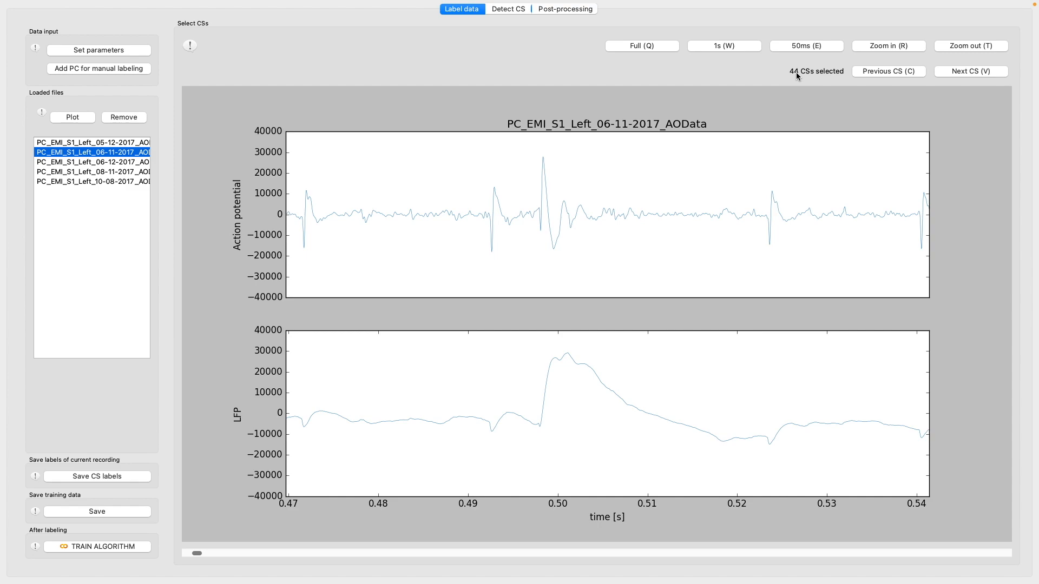
left_click(544, 210)
left_click_drag(543, 210, 598, 216)
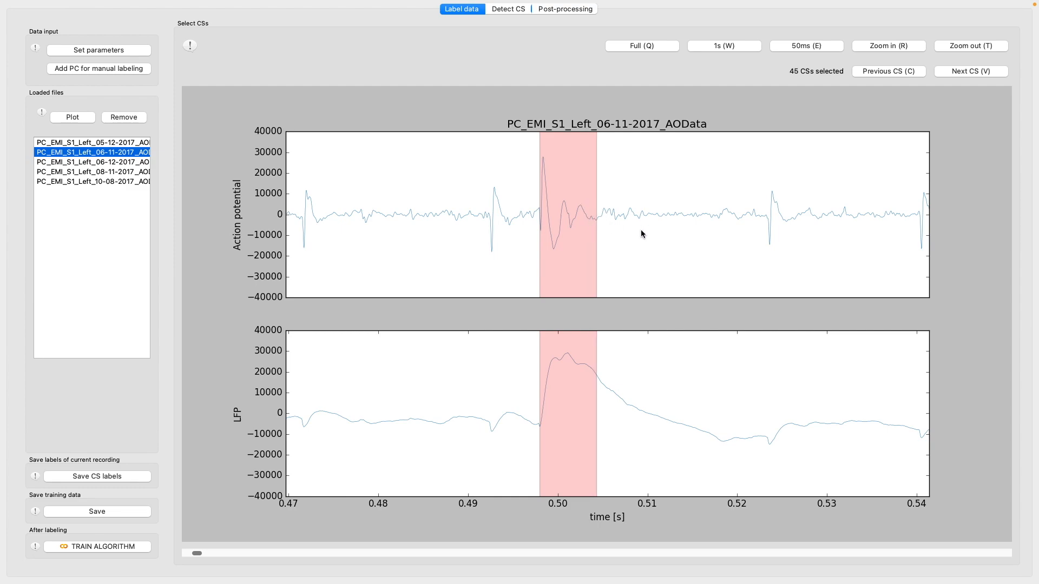
Go through the CS labels one after another in the 50 ms view, up to the one near 4.69 s
key("t")
key("t")
key("t")
key("t")
key("t")
key("t")
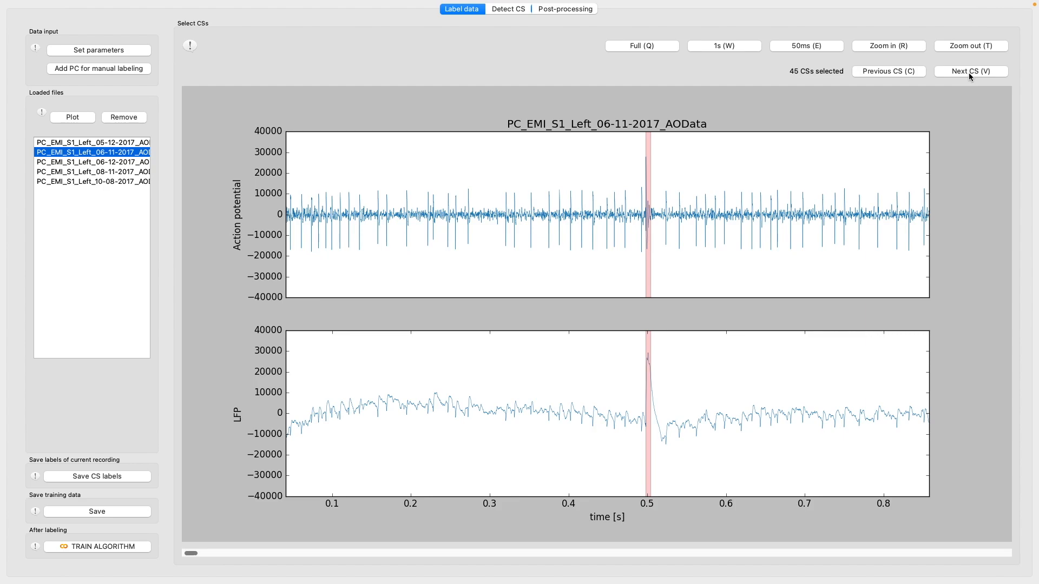
key("e")
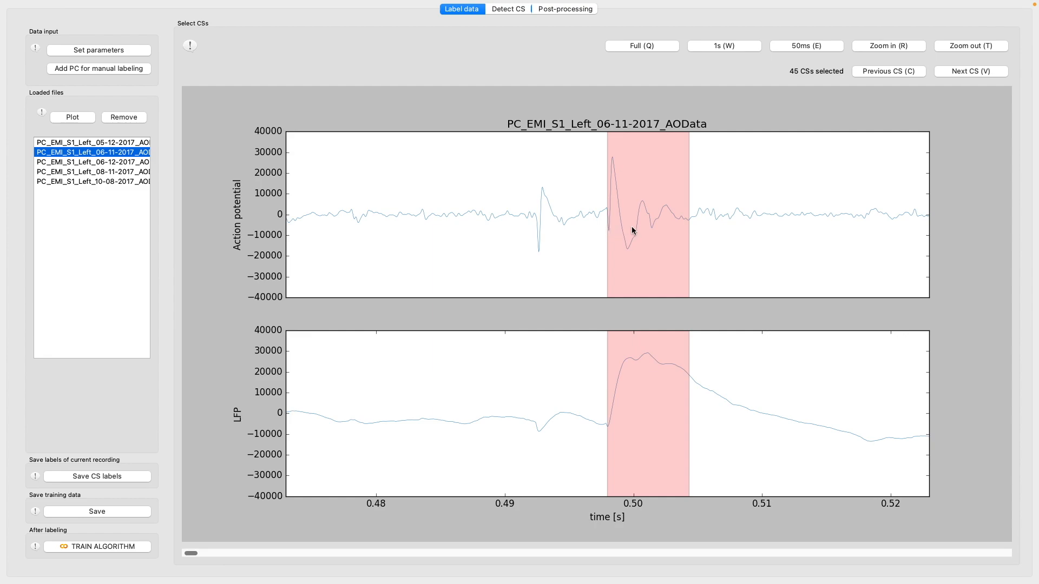
left_click(982, 70)
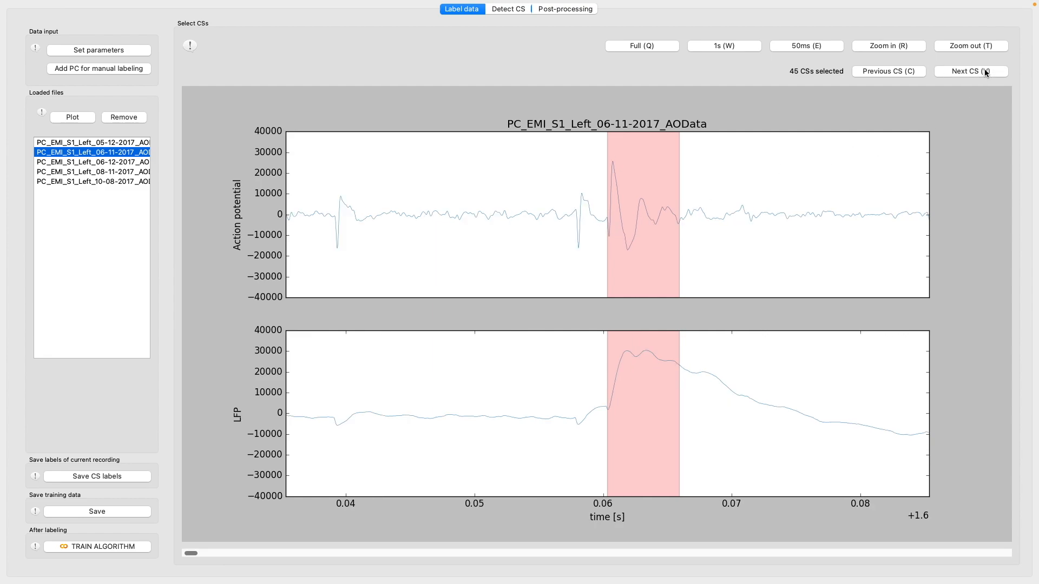
left_click(984, 71)
left_click(984, 71)
left_click(985, 71)
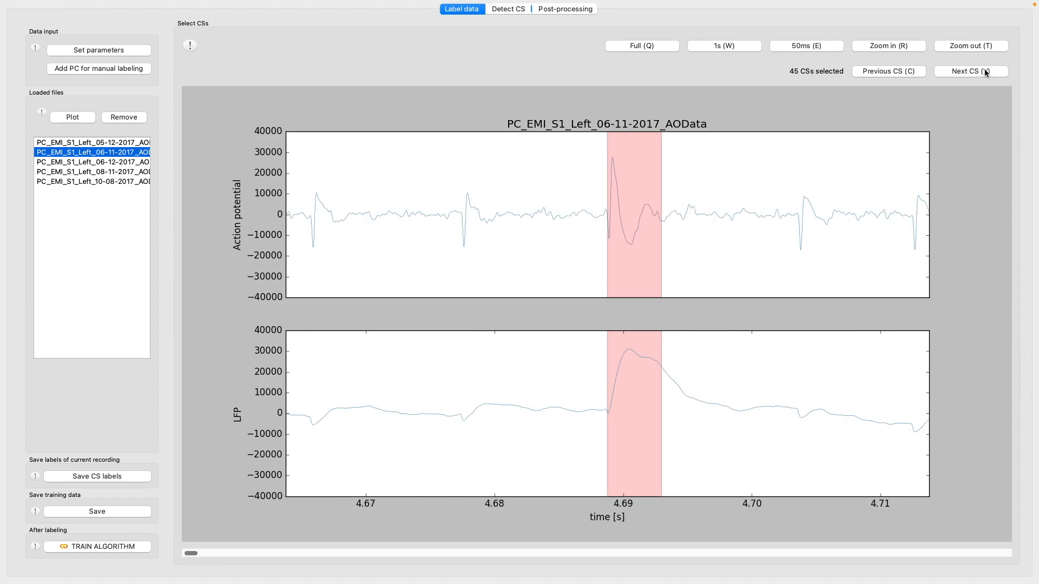
Replace the CS label near 4.69 s with one spanning about 4.689 to 4.694 s
left_click(623, 165)
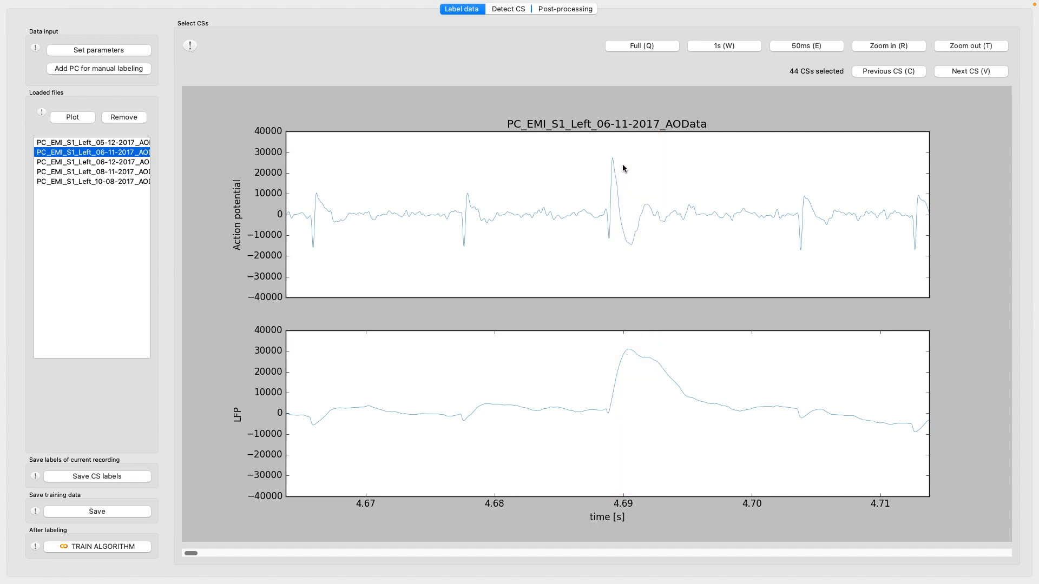
left_click(610, 210)
left_click_drag(610, 211, 673, 214)
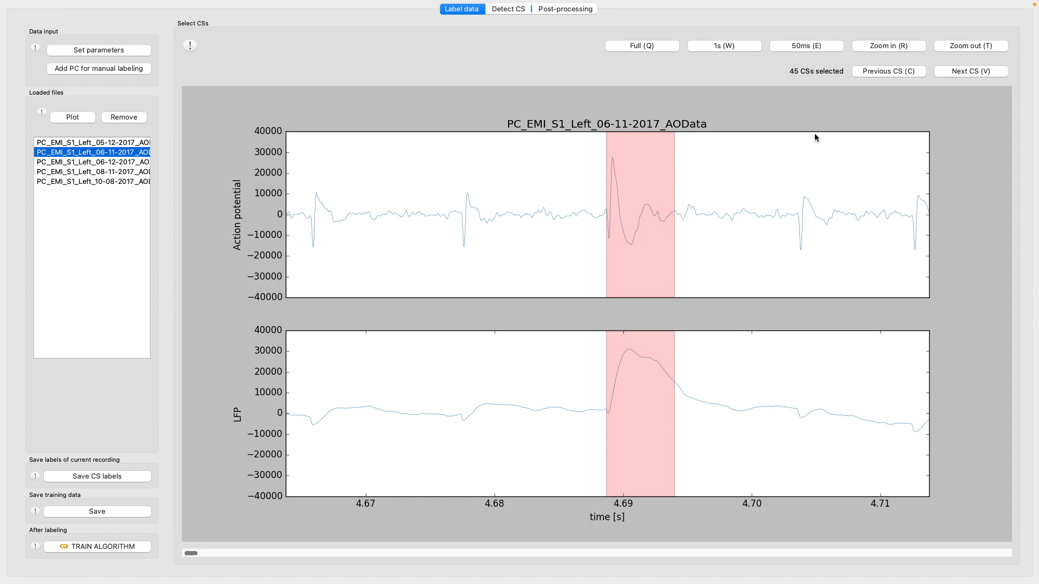
Examine how the CS labels are distributed in progressively wider windows, ending with the full view of the 06-11-2017 recording
key("t")
key("t")
key("t")
key("t")
key("t")
key("t")
key("t")
key("t")
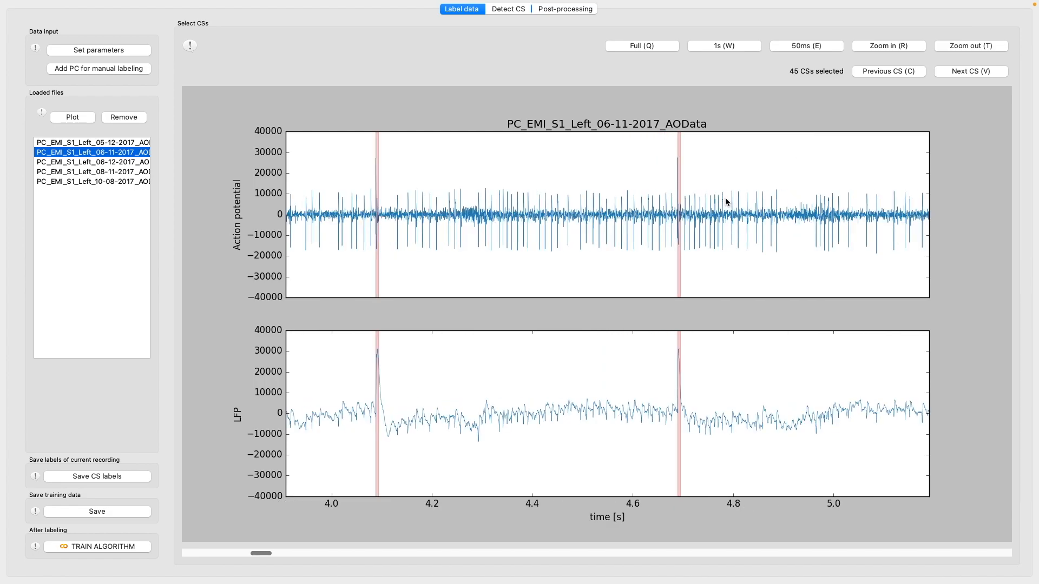
key("t")
key("t")
key("t")
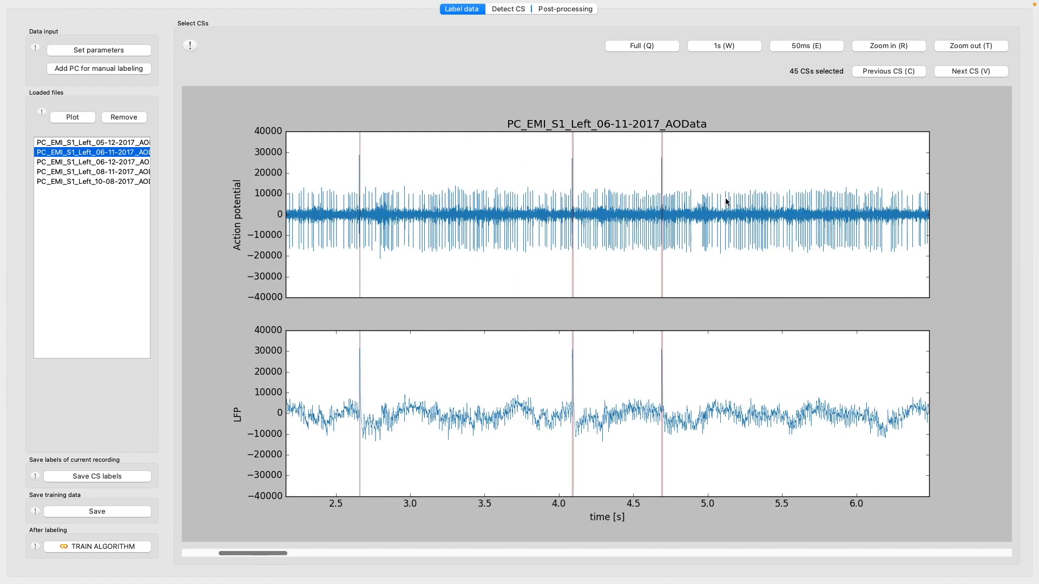
key("t")
key("t")
key("t")
key("t")
key("t")
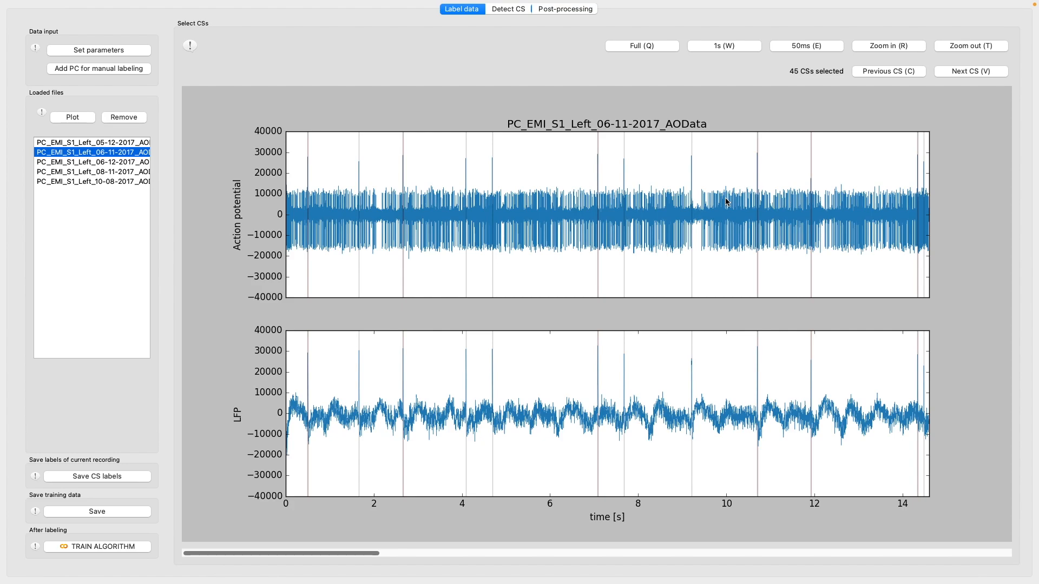
key("t")
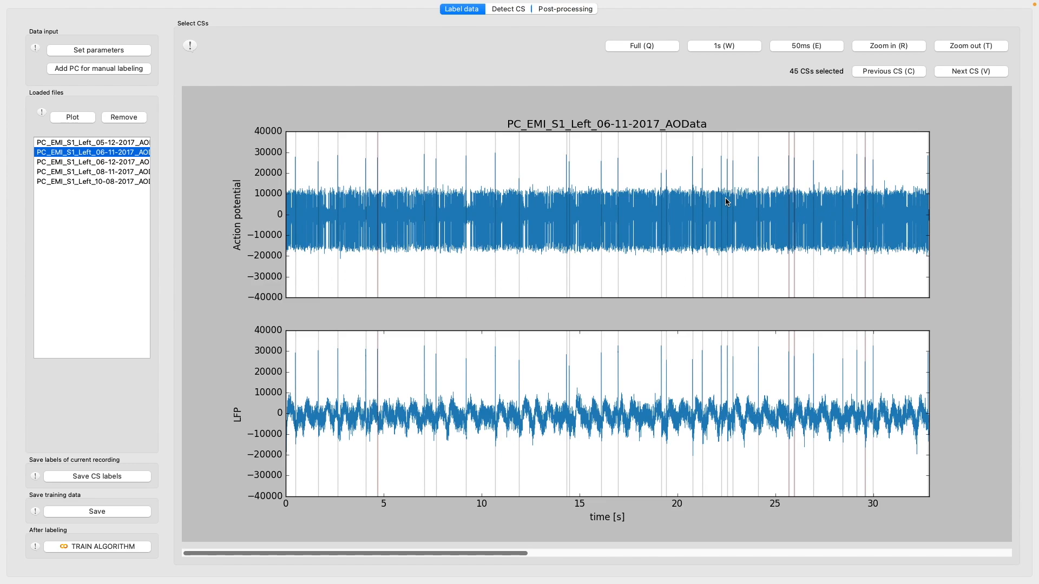
left_click(668, 47)
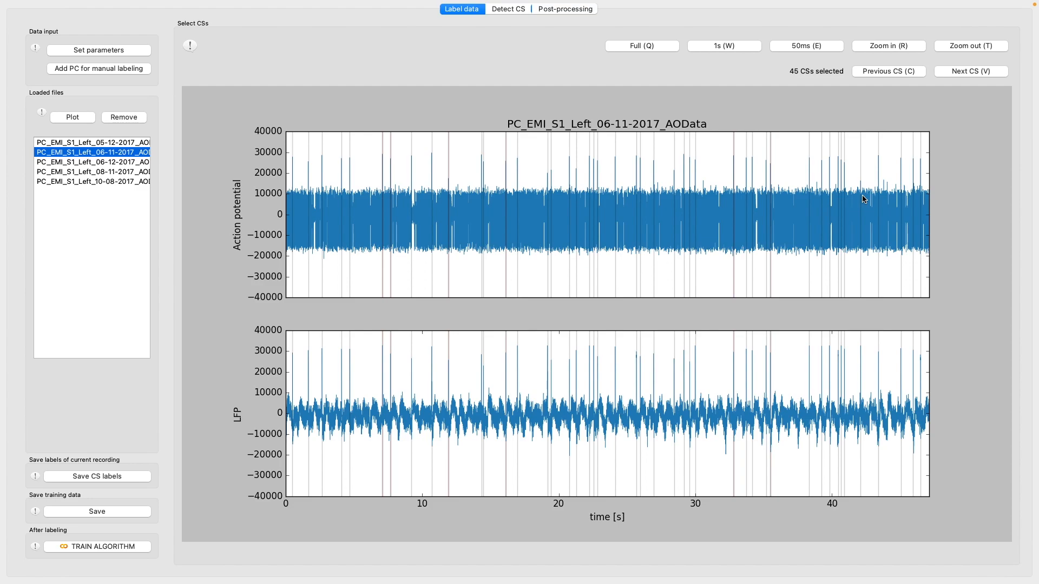
Review the labels of the 05-12-2017, 06-11-2017 and 10-08-2017 recordings, ending with the 10-08-2017 plot
left_click(113, 143)
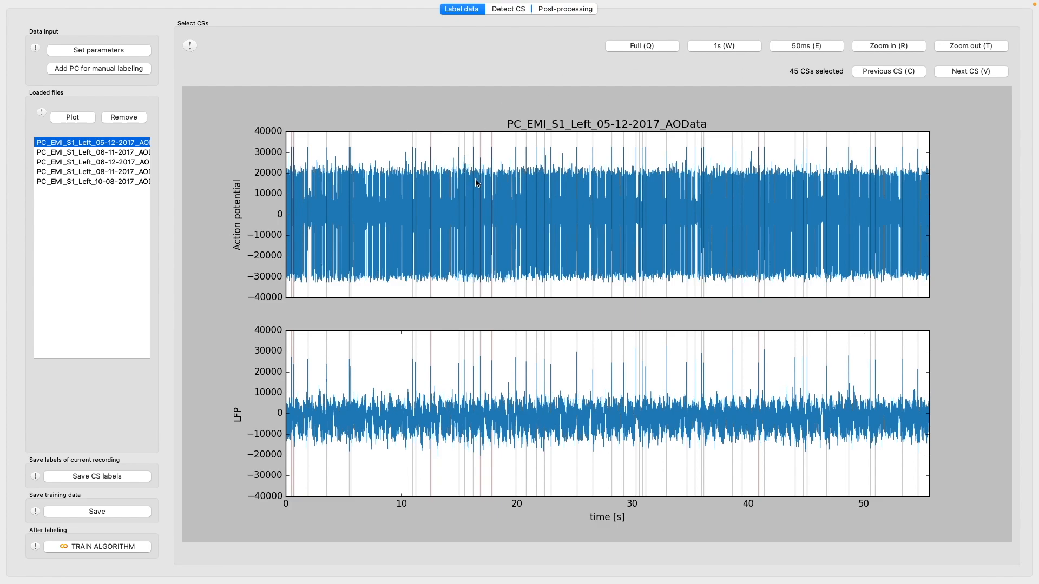
left_click(76, 153)
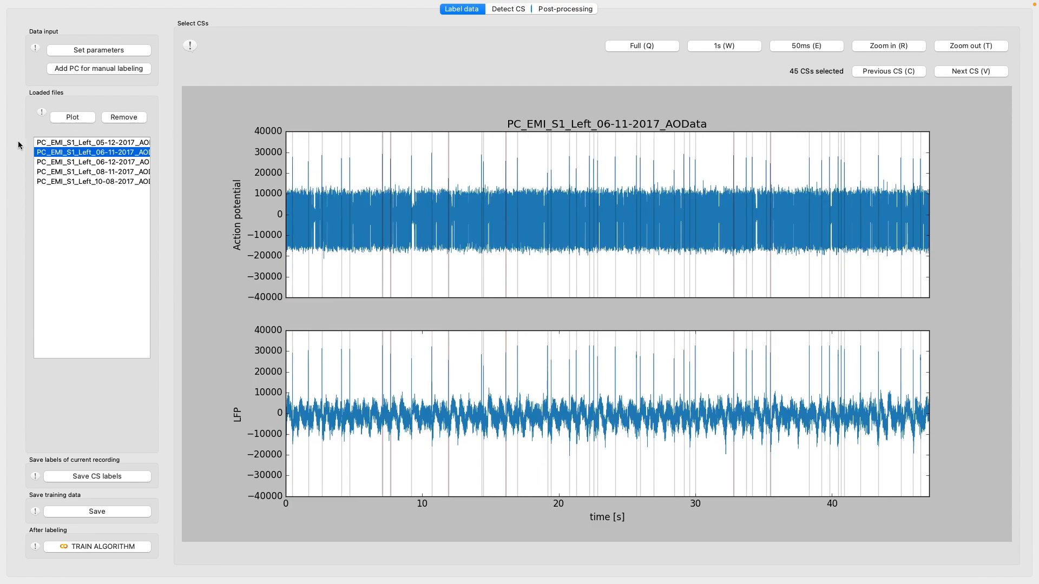
left_click(58, 162)
left_click(57, 172)
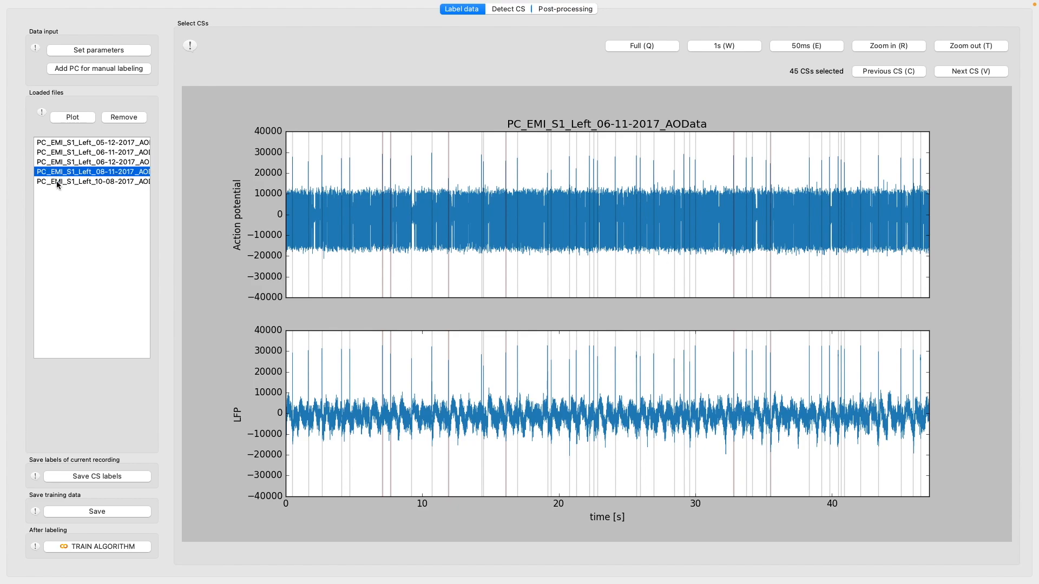
left_click(56, 182)
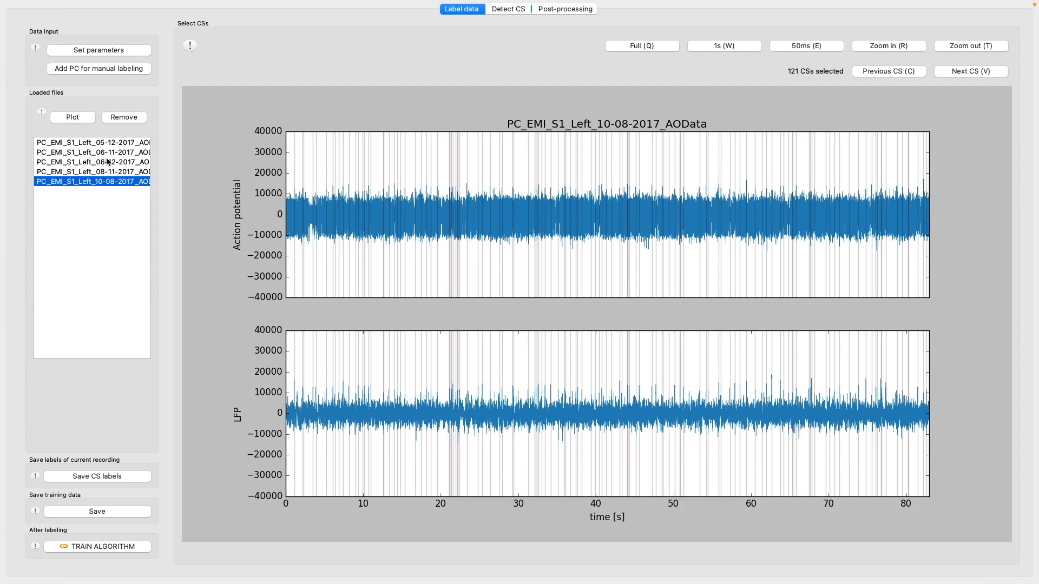
left_click(114, 143)
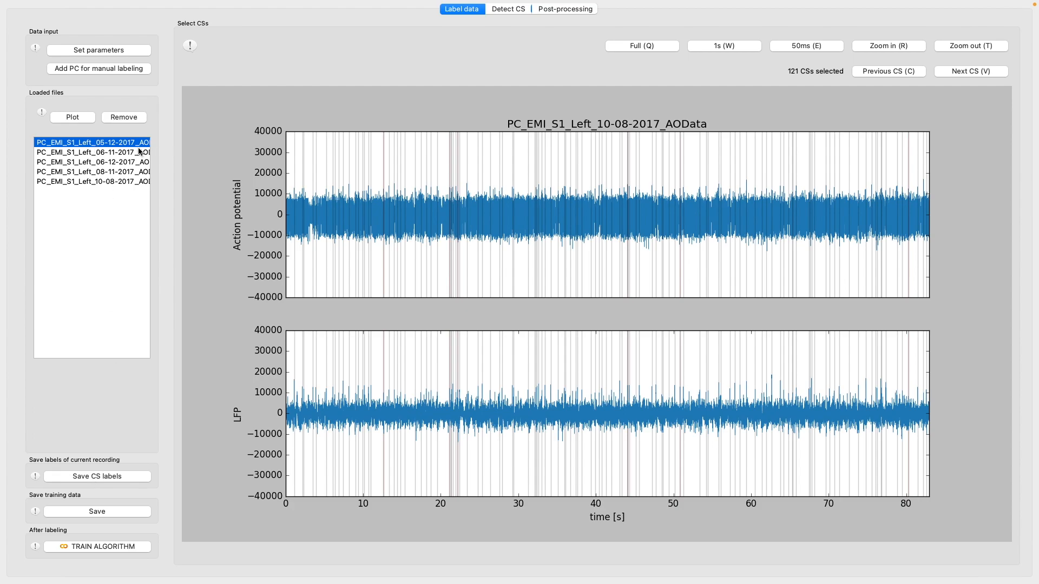
left_click(96, 478)
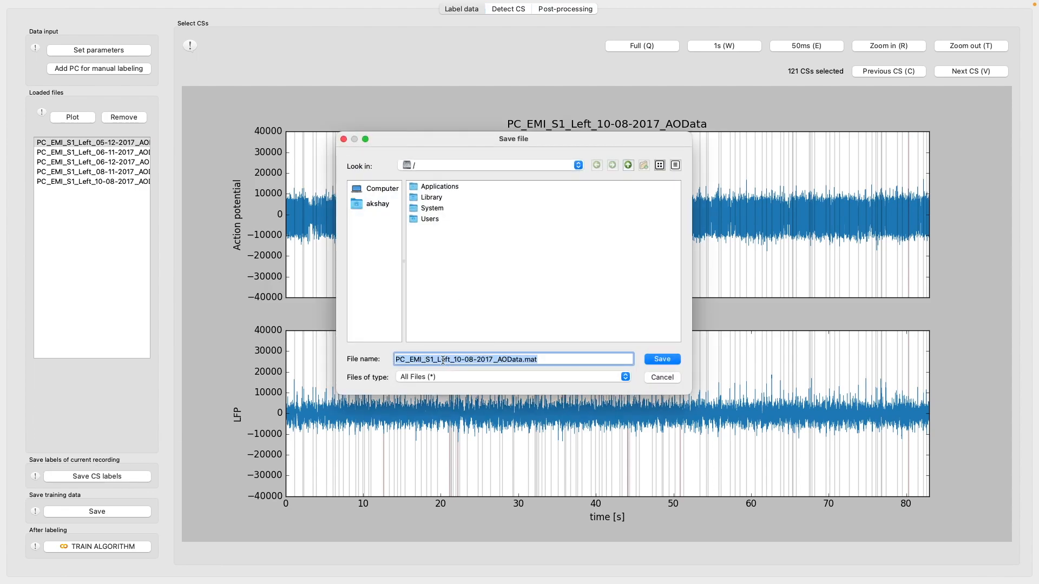
left_click(663, 378)
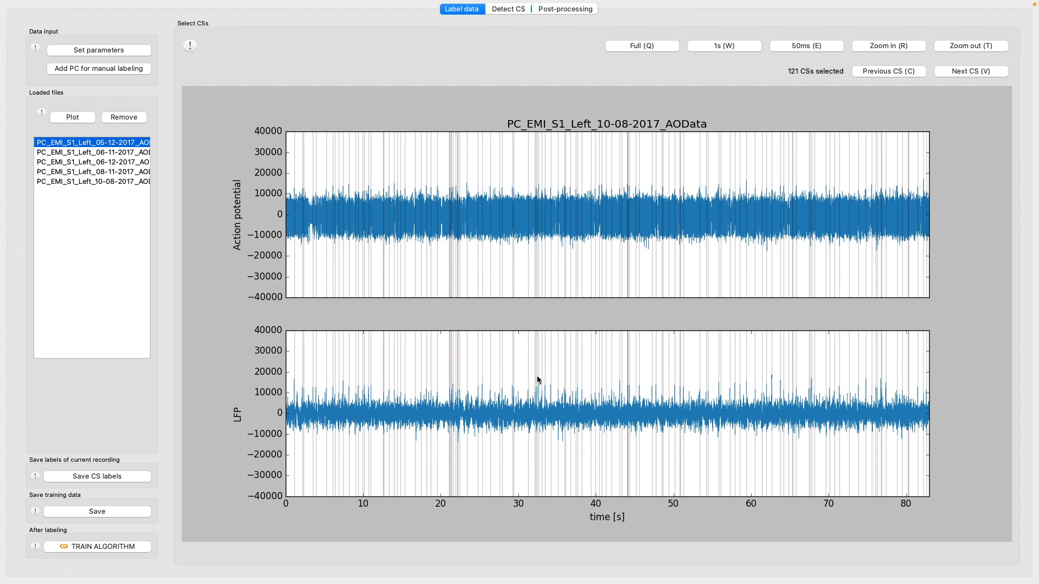
left_click(108, 153)
left_click(108, 163)
left_click(106, 172)
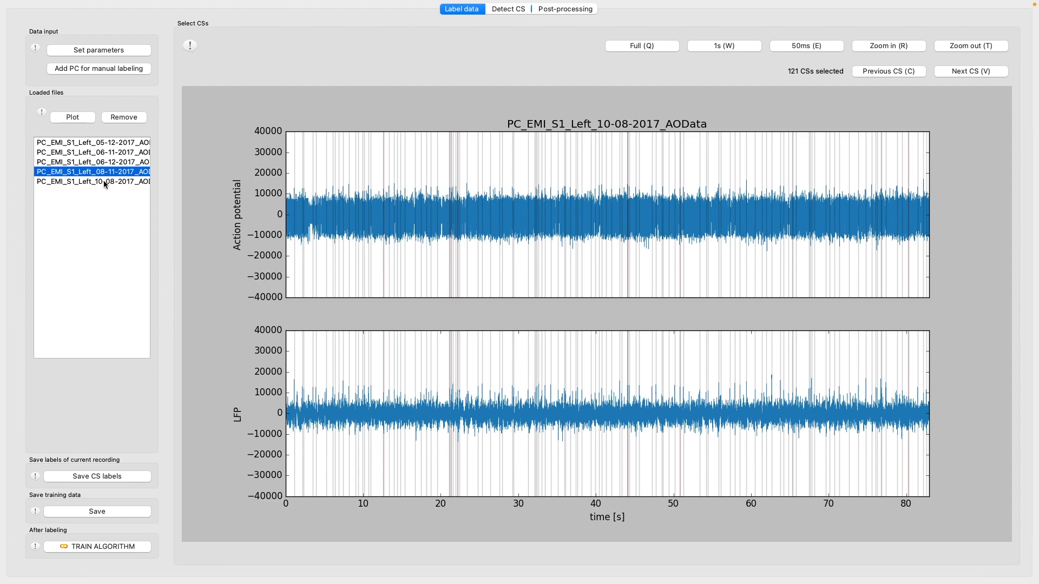
left_click(103, 182)
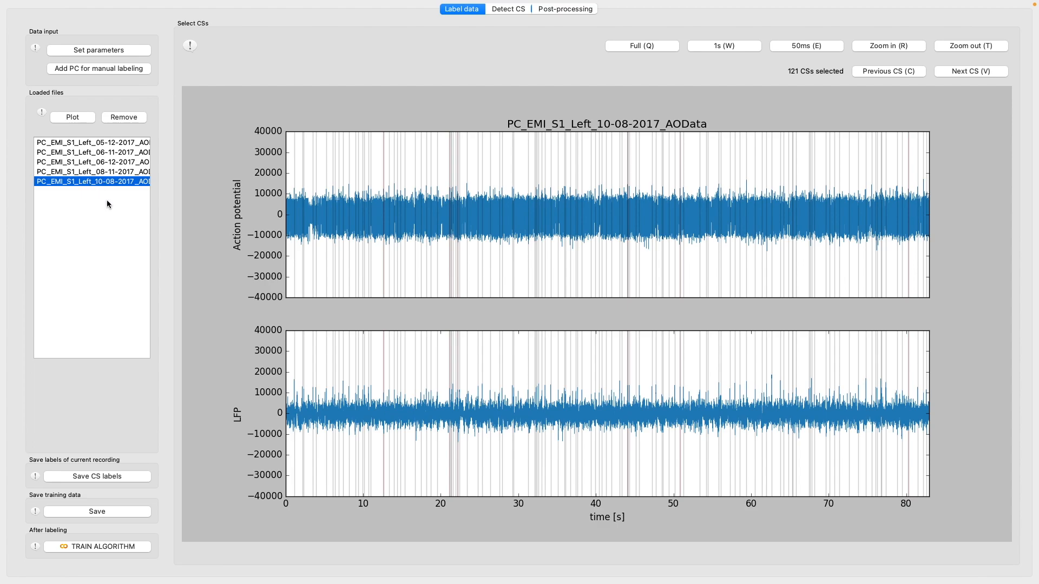
Start saving the training data and browse to the Data folder inside the home folder
left_click(105, 512)
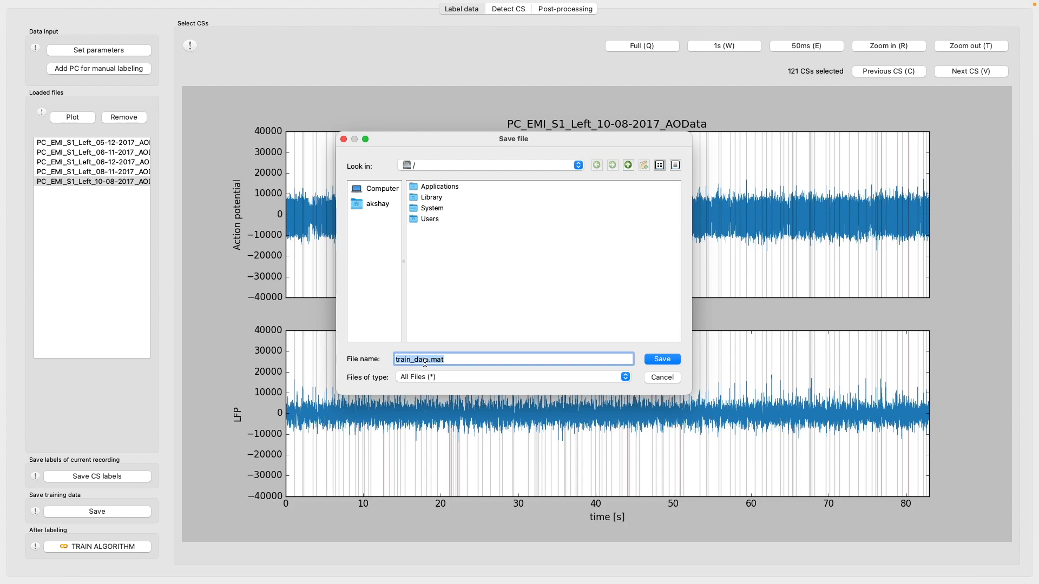
double_click(428, 218)
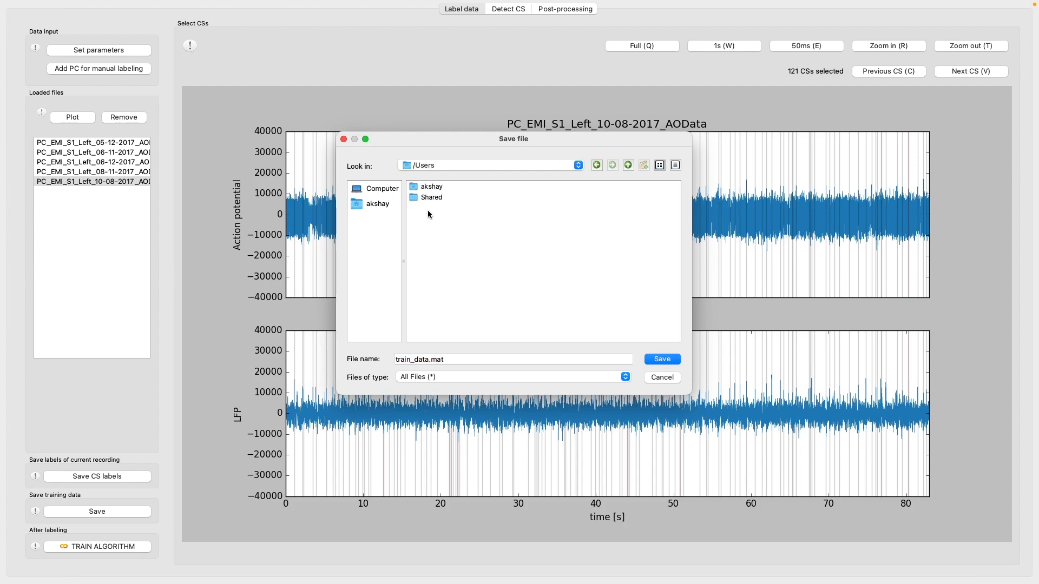
double_click(433, 188)
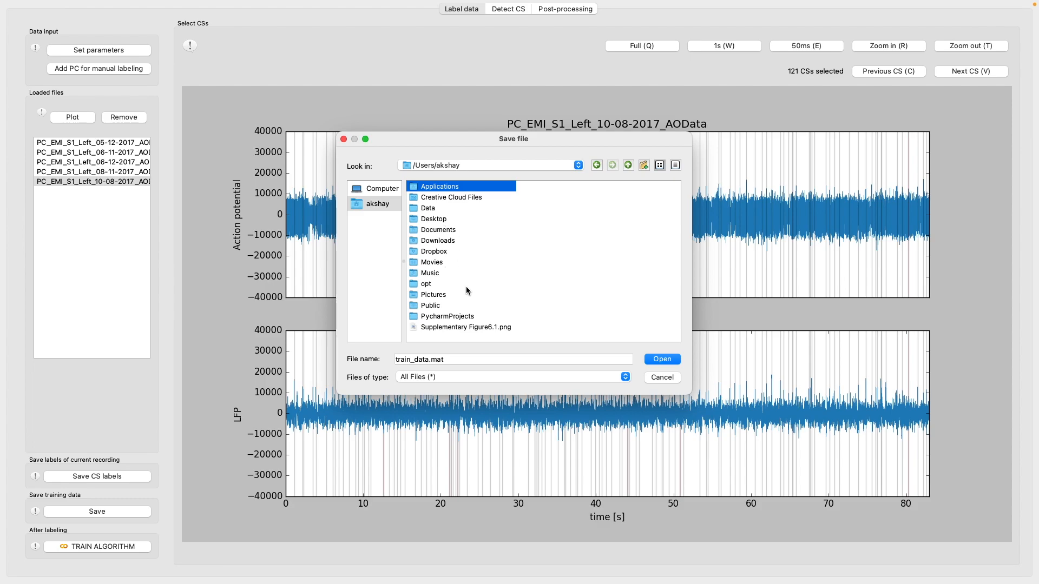
double_click(432, 210)
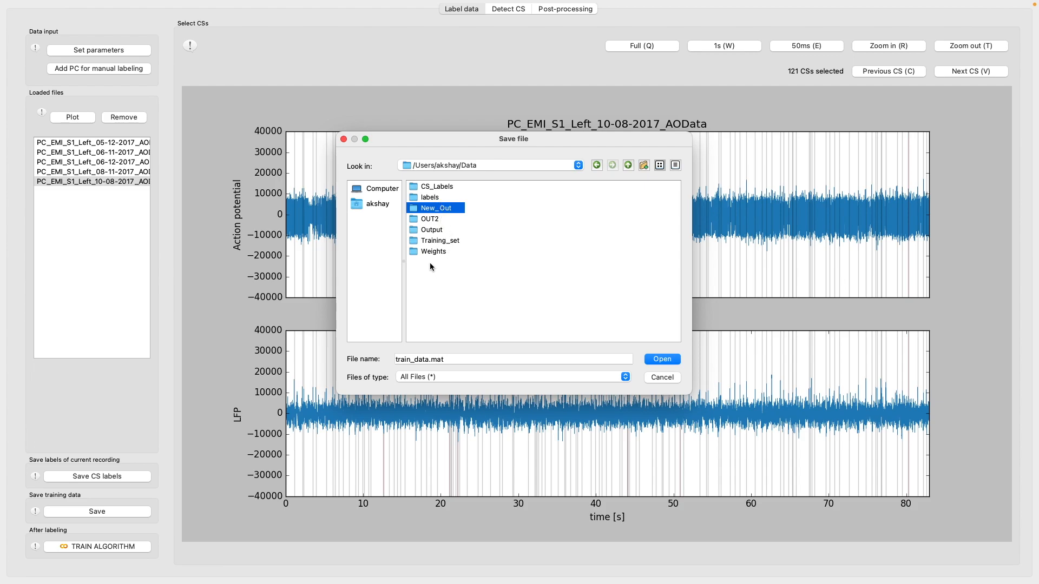
Create a folder called TrainingData inside Data and save the training set in it as train_data.mat
right_click(440, 288)
left_click(452, 303)
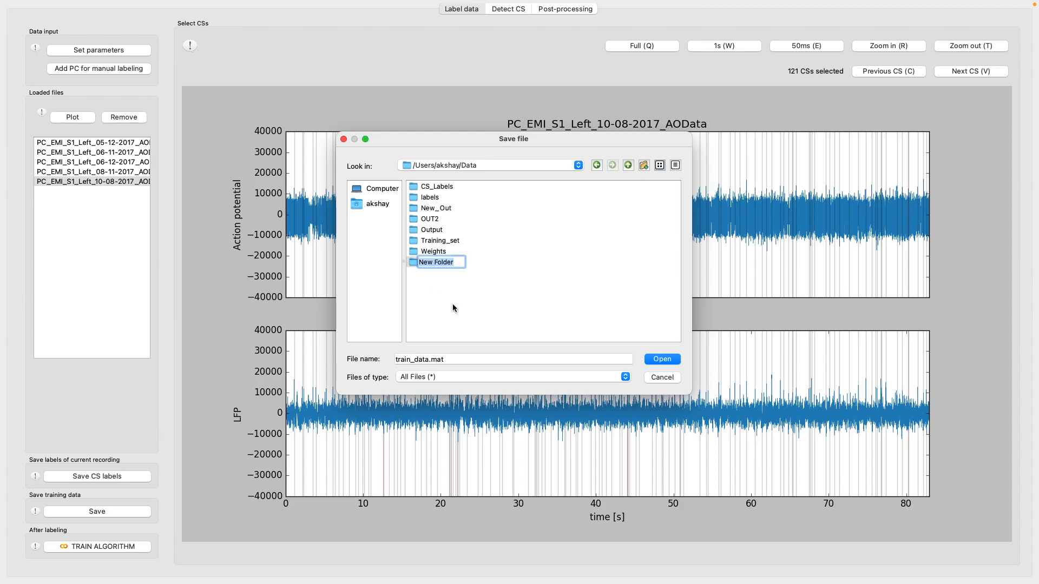
type("TRaining")
key("BackSpace")
key("BackSpace")
key("BackSpace")
key("BackSpace")
key("BackSpace")
key("BackSpace")
key("BackSpace")
key("BackSpace")
type("Trainign")
key("BackSpace")
key("BackSpace")
type("ngData")
key("Return")
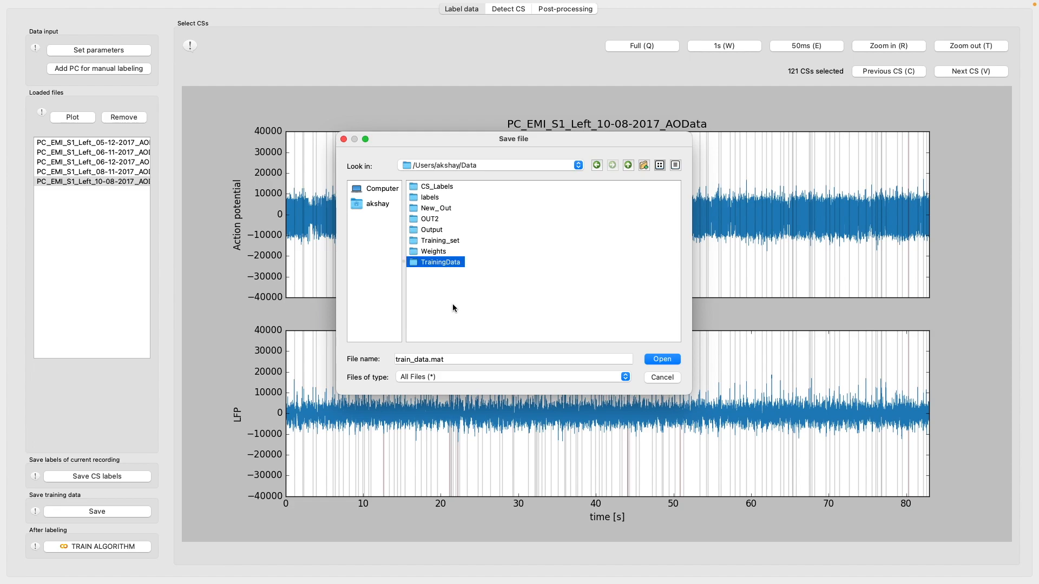
double_click(442, 265)
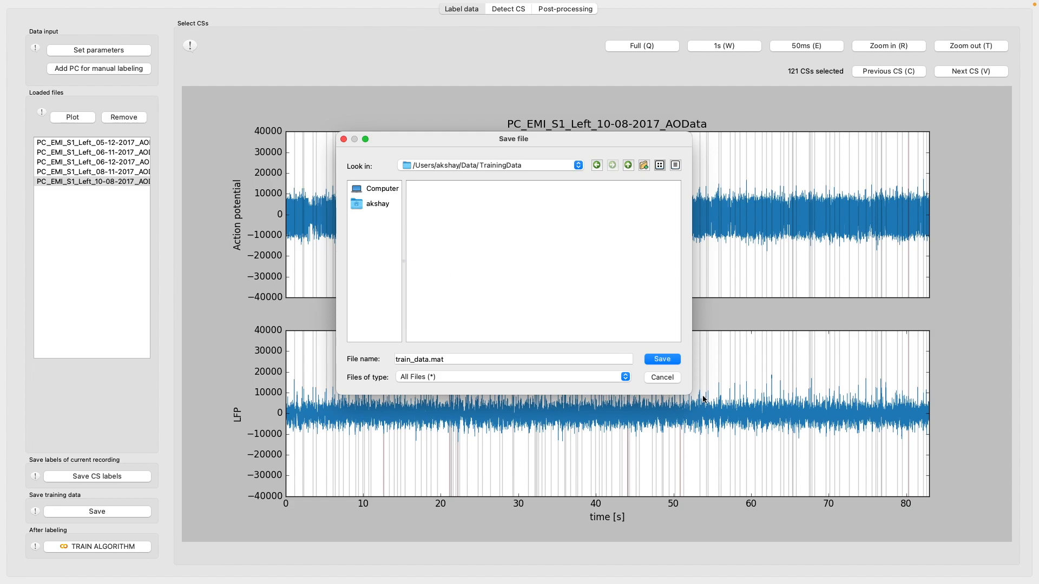
left_click(662, 359)
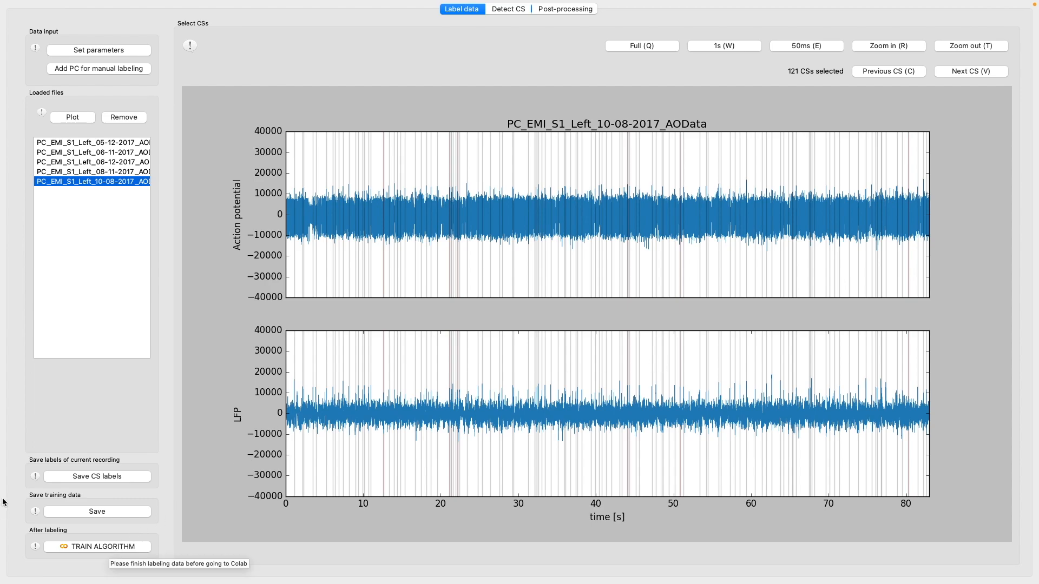
Launch algorithm training in the Detect_CS_GUI Colab notebook and take the EPICS window out of full screen
mouse_move(36, 548)
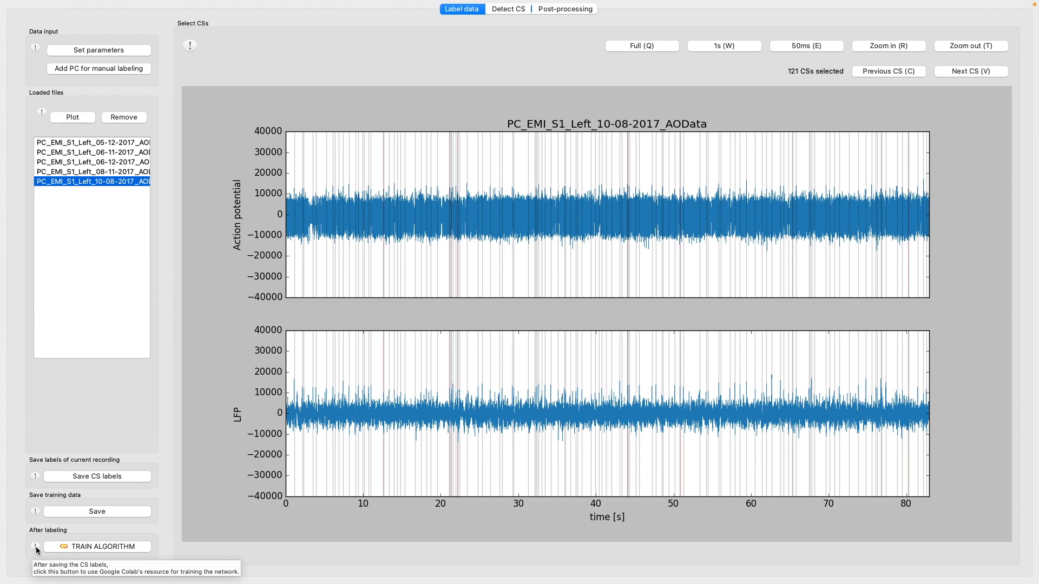
left_click(73, 549)
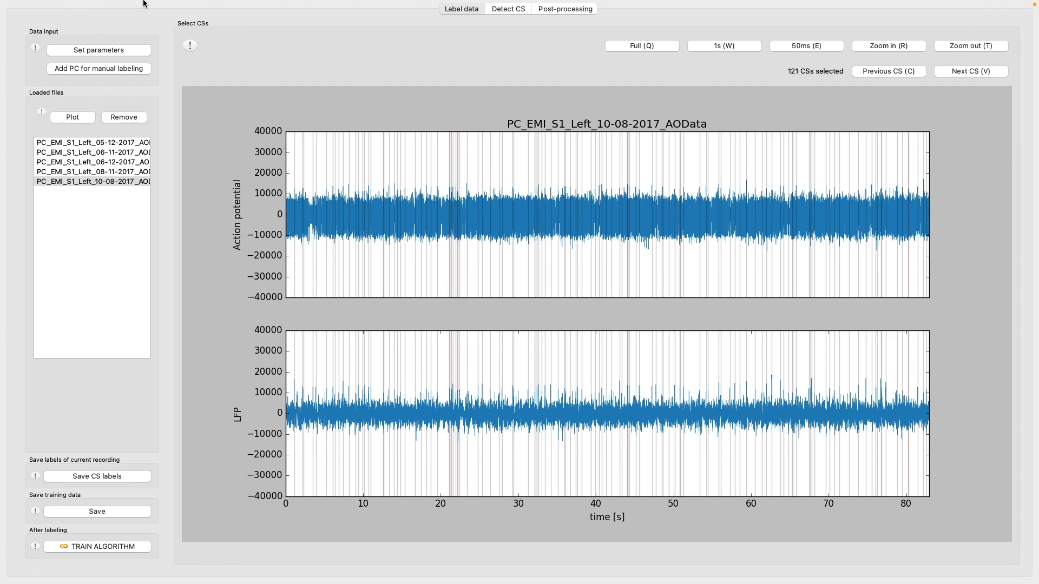
left_click(83, 2)
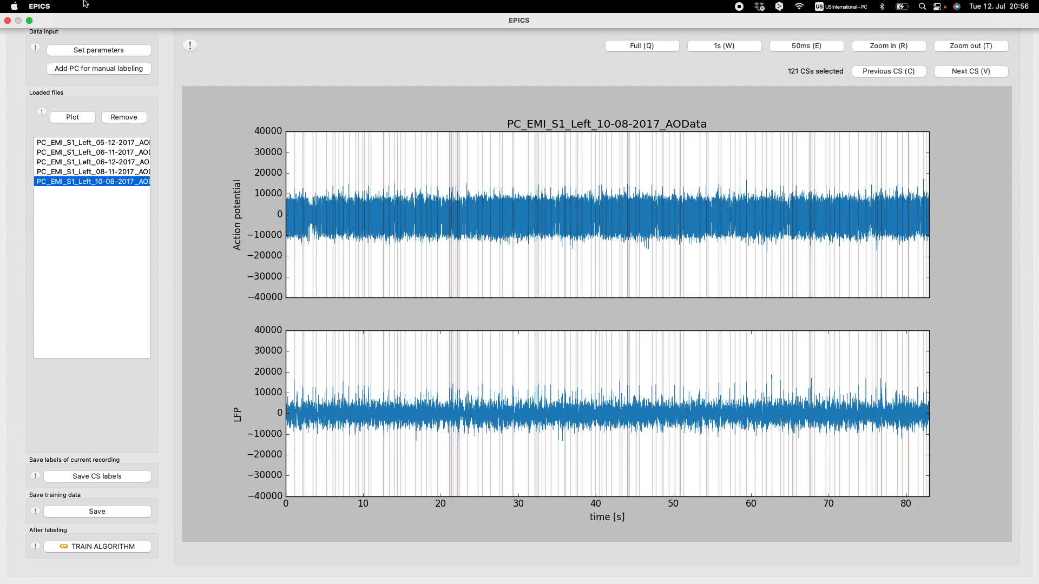
left_click(30, 22)
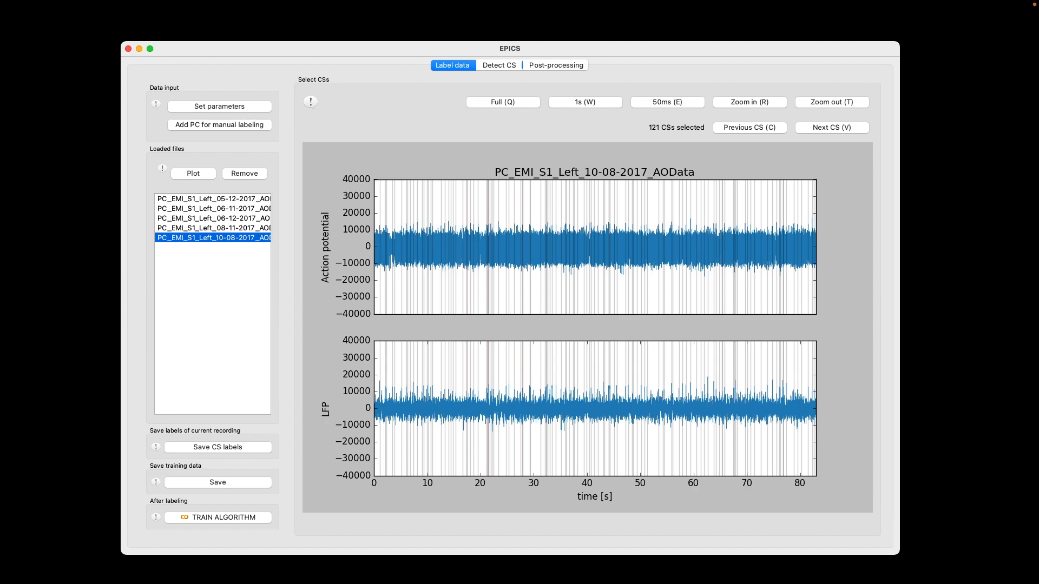
left_click_drag(0, 62, 540, 78)
left_click_drag(373, 52, 409, 54)
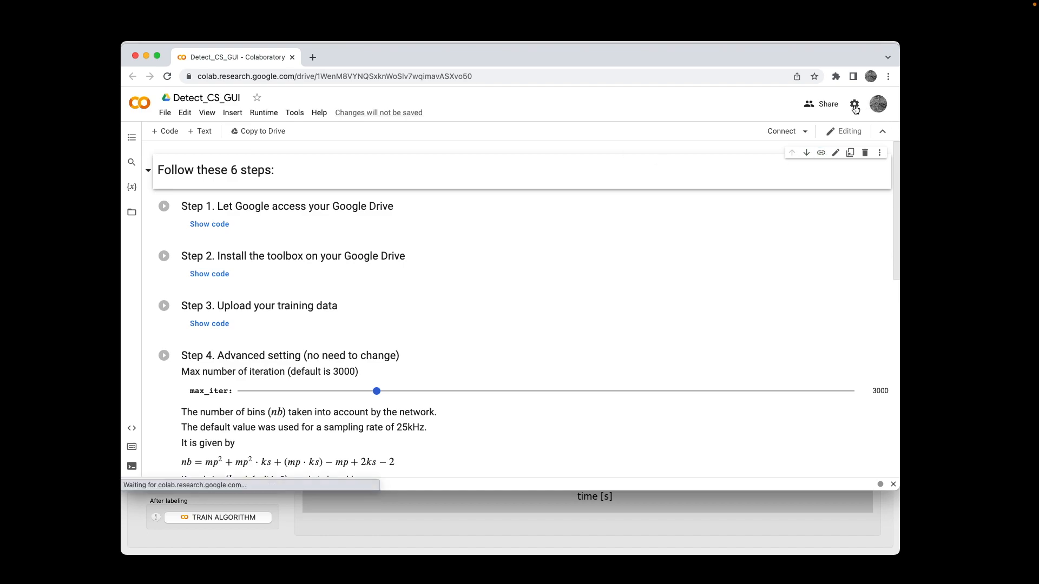
Reopen the Detect_CS_GUI notebook under the second Google account and show the browser full screen
left_click(878, 104)
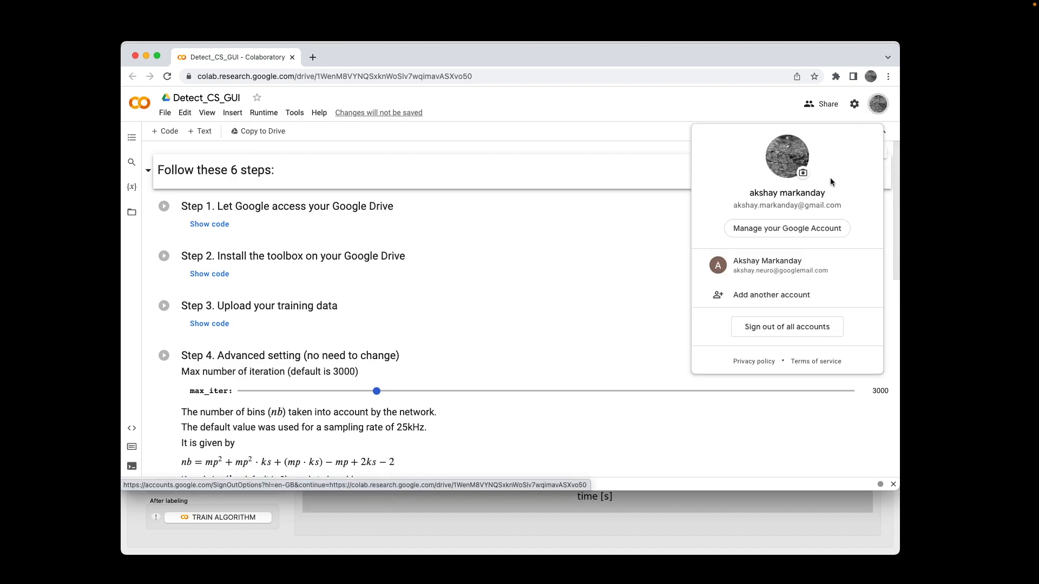
left_click(771, 275)
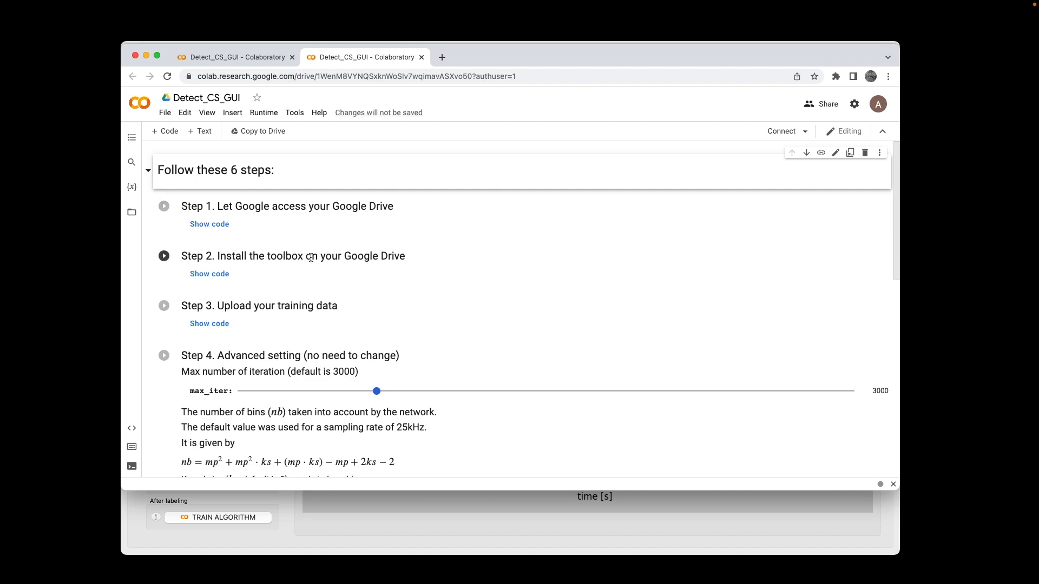
scroll(460, 298, "down", 7)
scroll(460, 298, "up", 3)
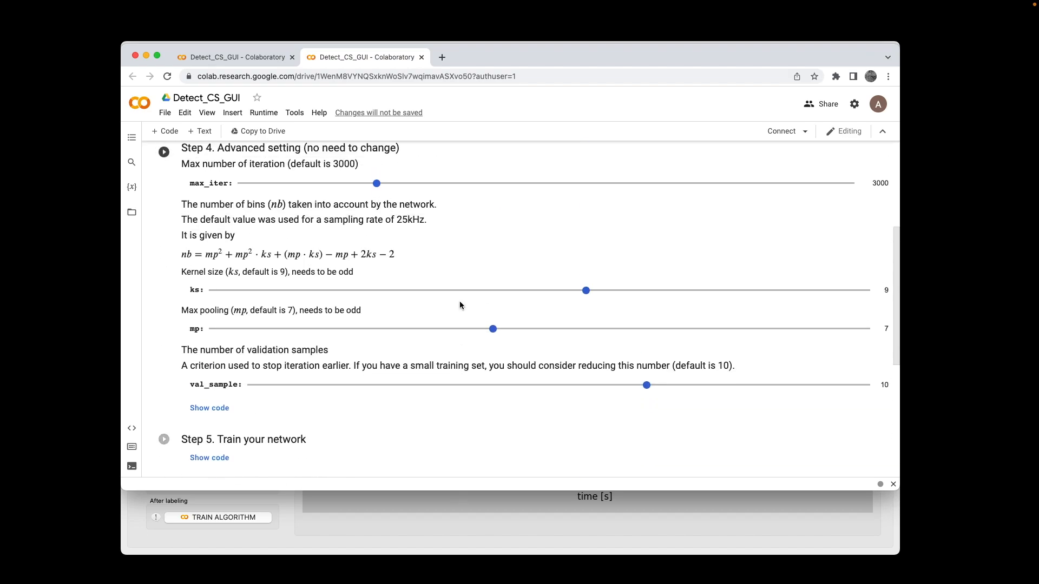
scroll(459, 301, "up", 3)
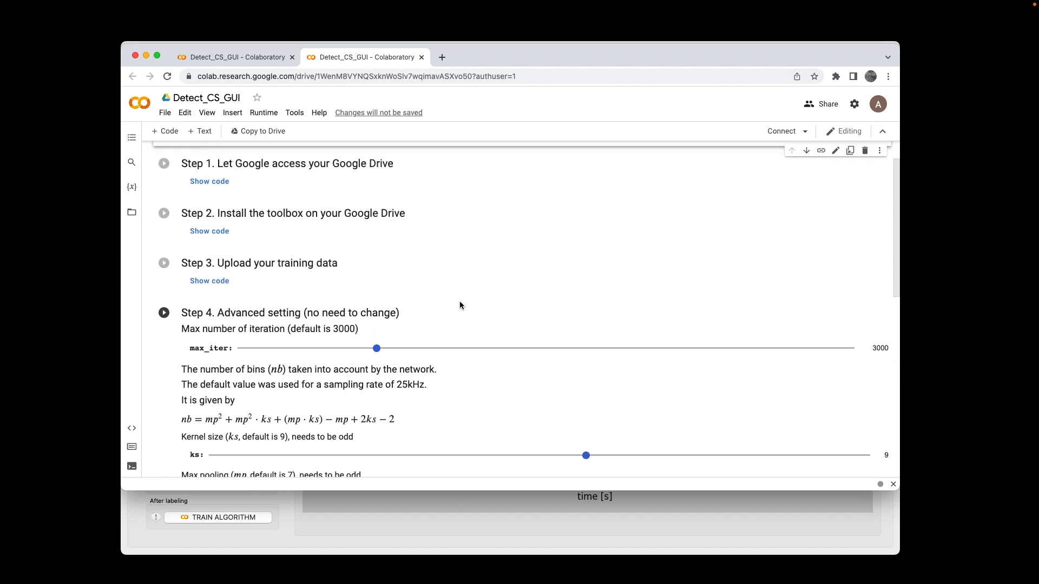
left_click(158, 55)
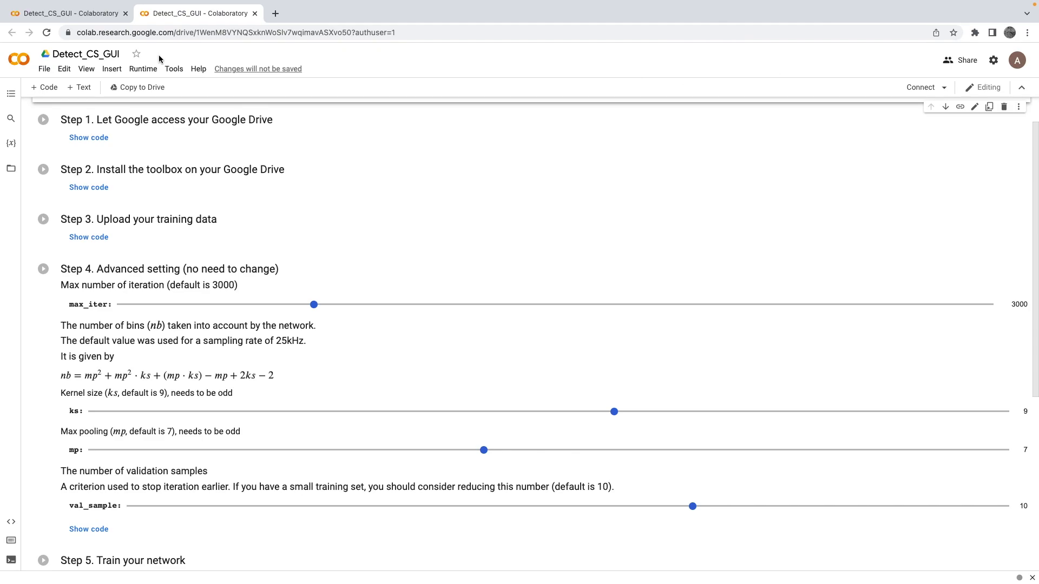
Run Step 1 of the notebook, accepting the unverified author, and allow it to access the second account's Google Drive
scroll(43, 120, "down", 2)
scroll(44, 216, "up", 3)
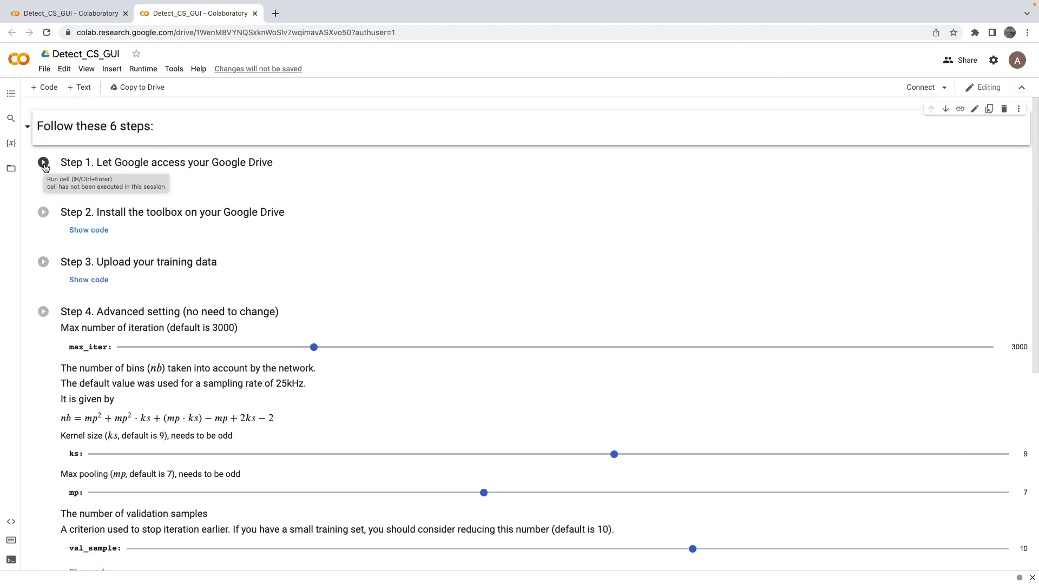
left_click(43, 163)
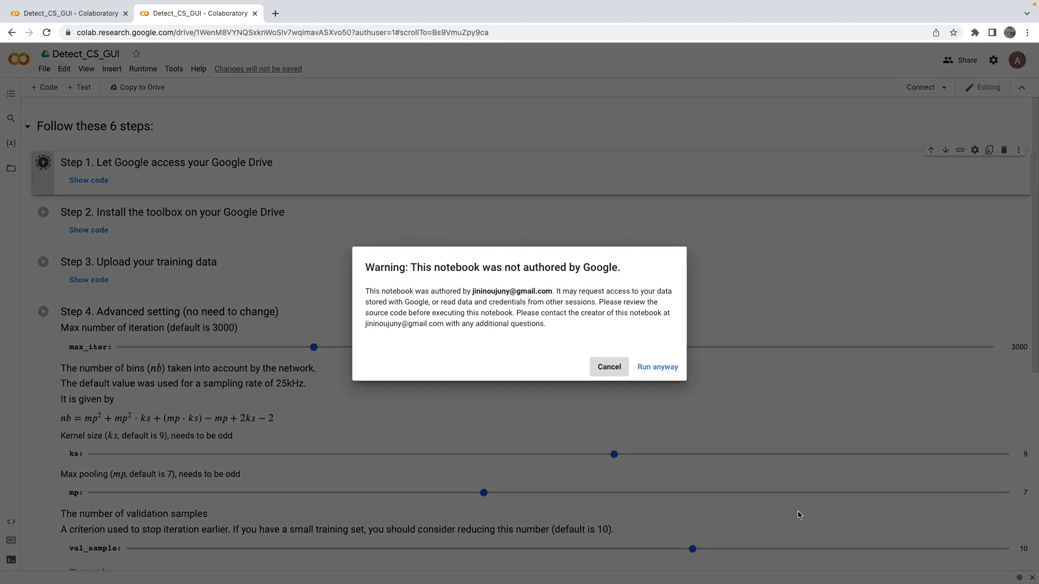
left_click(658, 368)
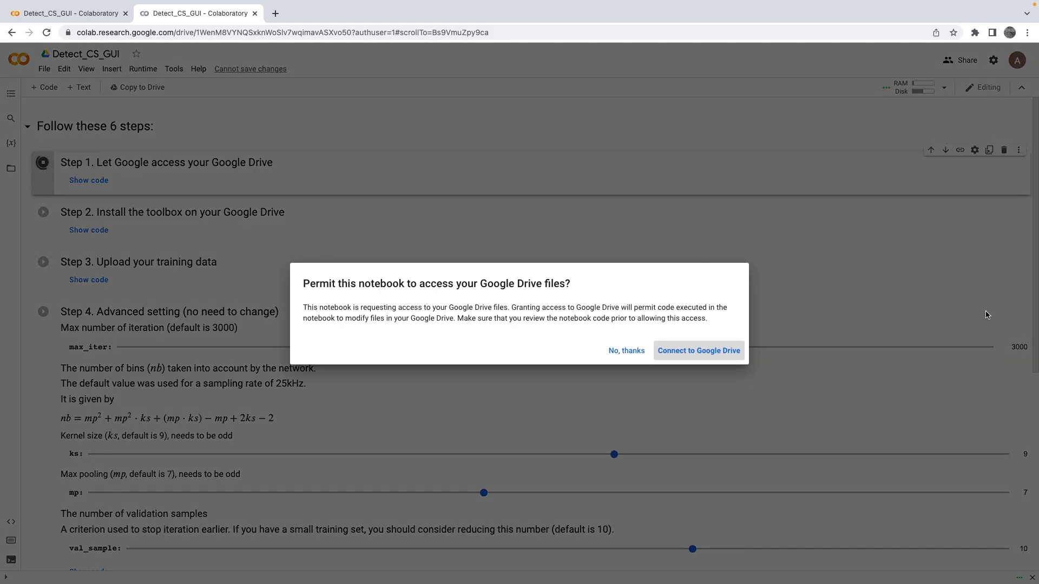
left_click(716, 352)
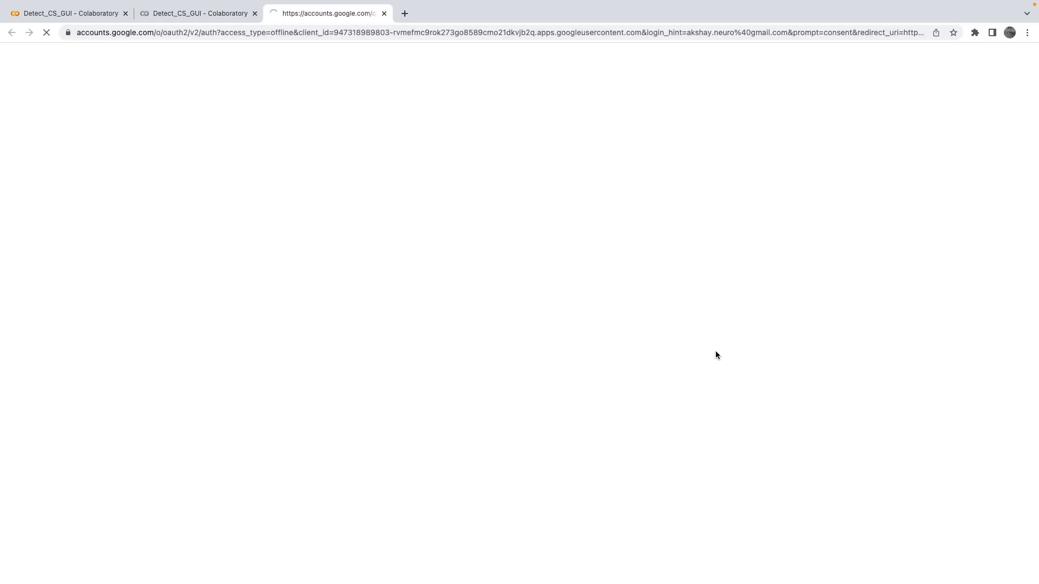
left_click(475, 308)
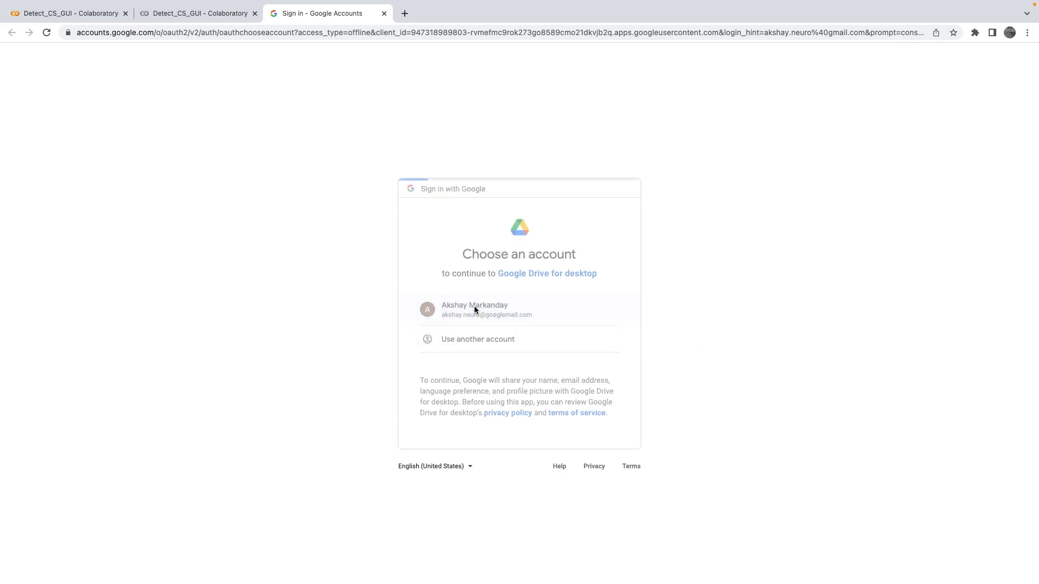
scroll(552, 368, "down", 2)
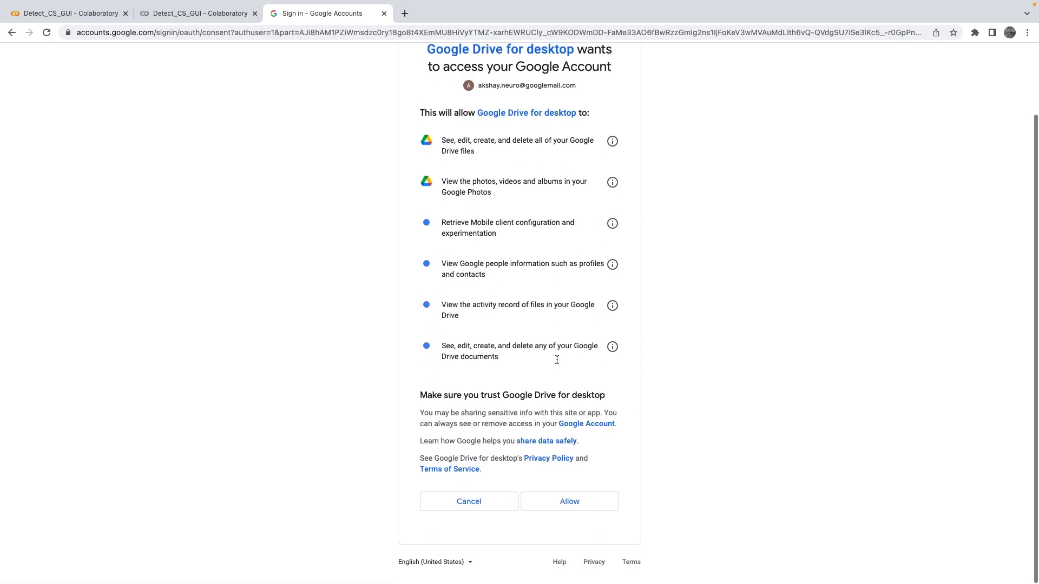
left_click(586, 513)
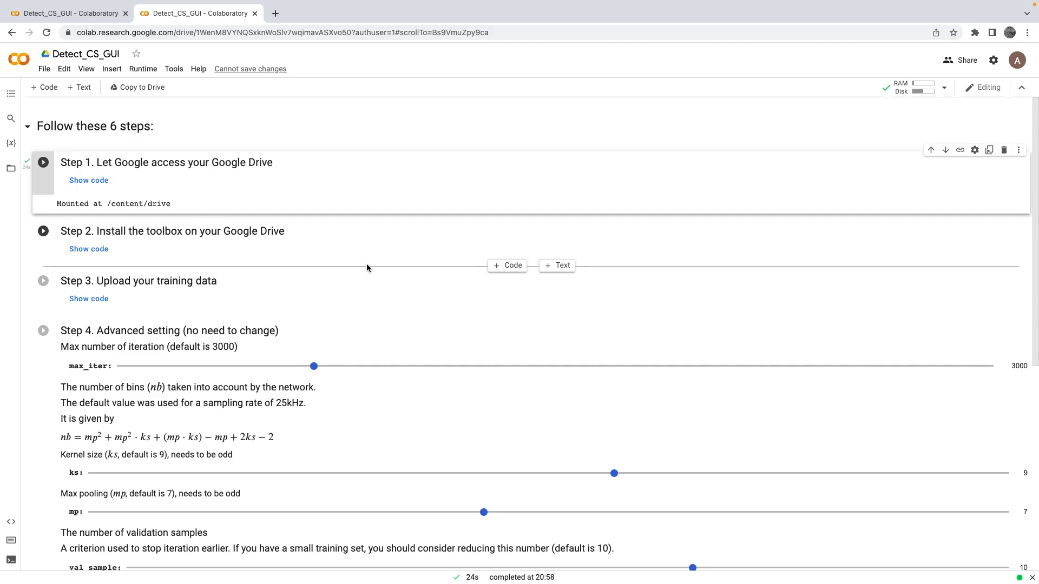
Run Step 2 to install the toolbox on Google Drive, and bring the EPICS window back in front of the browser
left_click(44, 232)
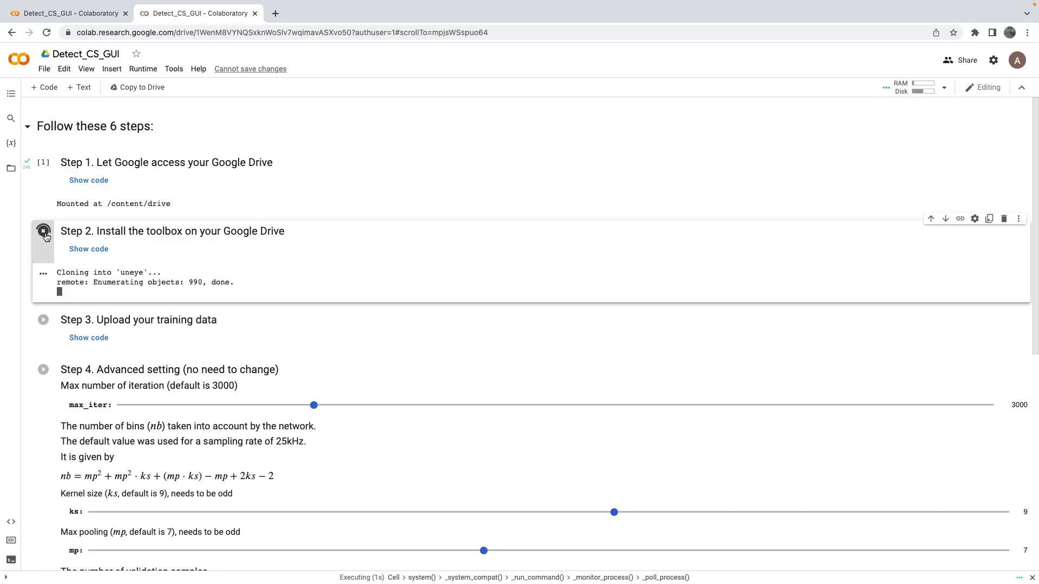
mouse_move(558, 11)
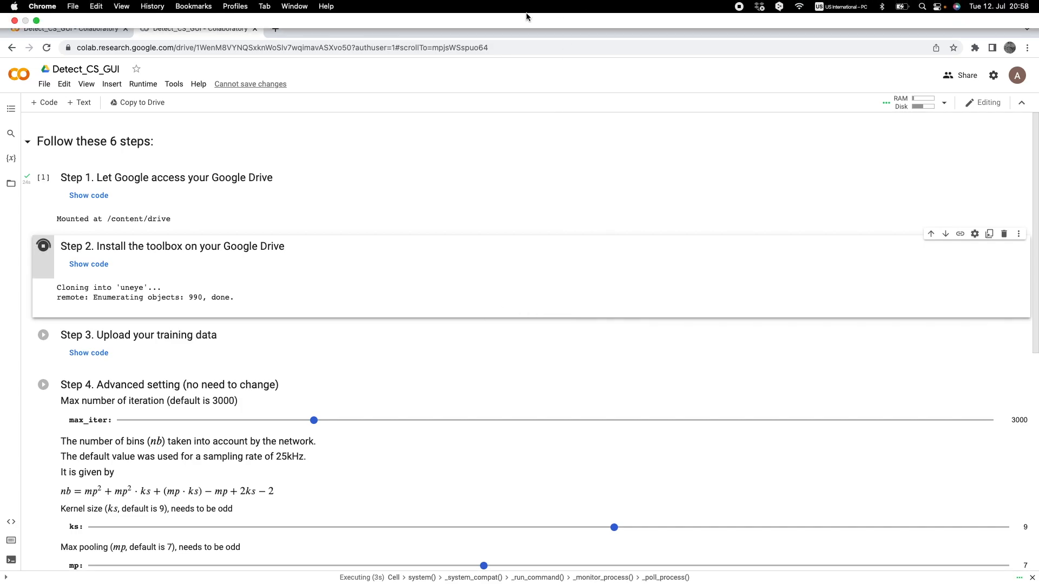
left_click(36, 21)
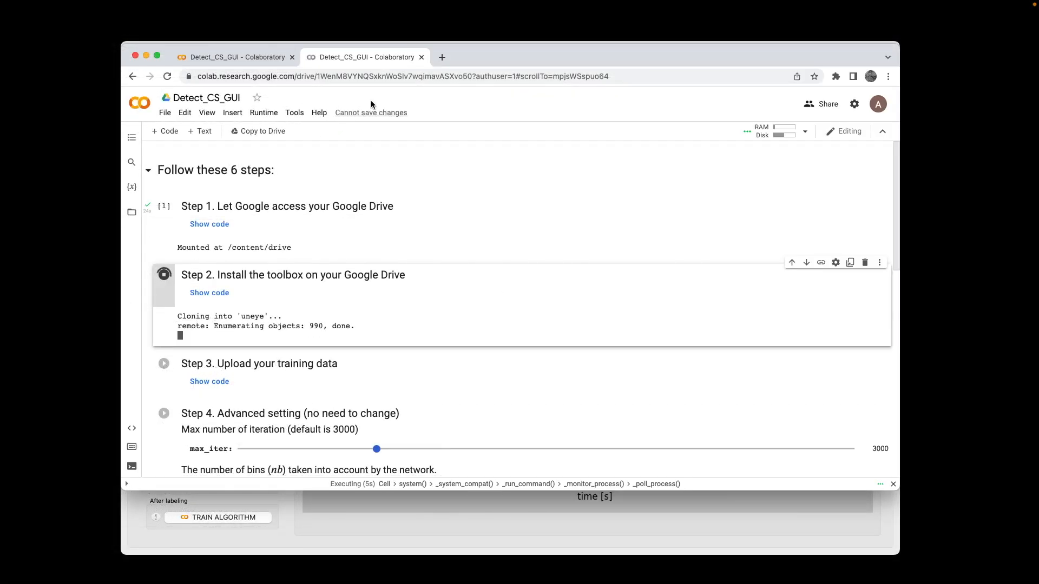
left_click_drag(461, 58, 683, 154)
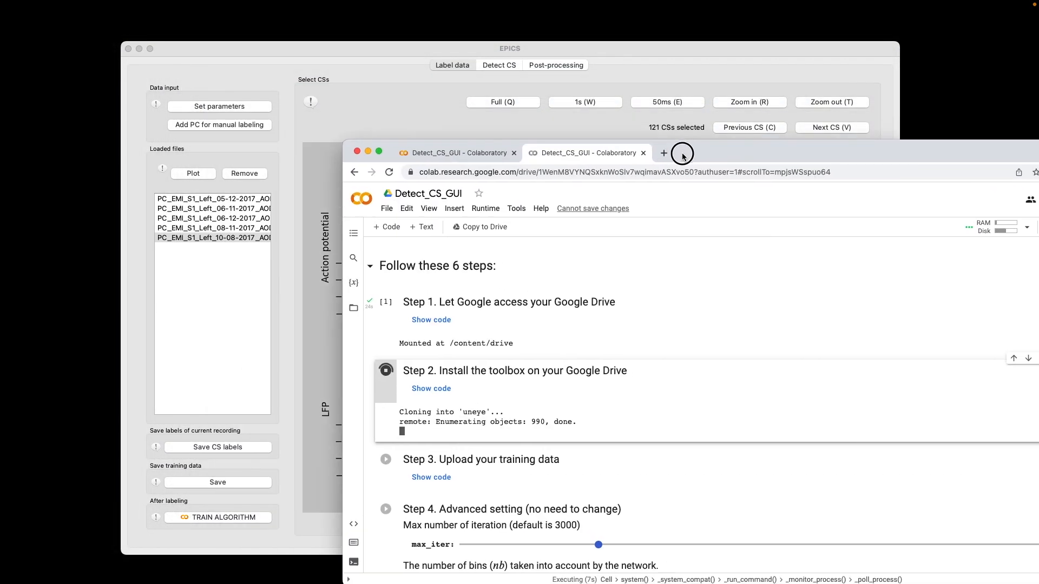
left_click(359, 45)
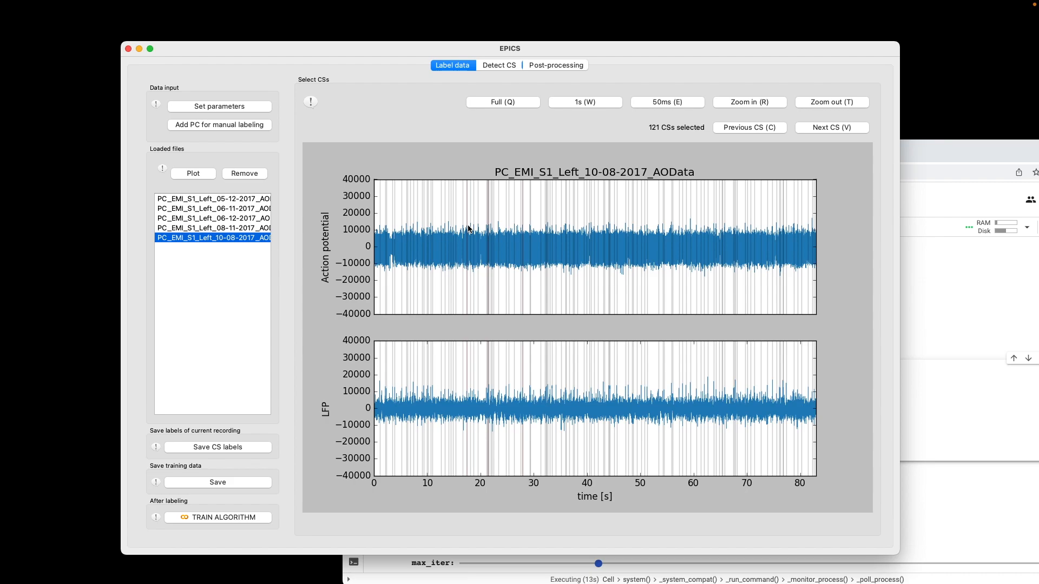
Remove all five PC_EMI_S1_Left recordings from the loaded files list in EPICS
left_click(212, 229)
left_click(212, 222)
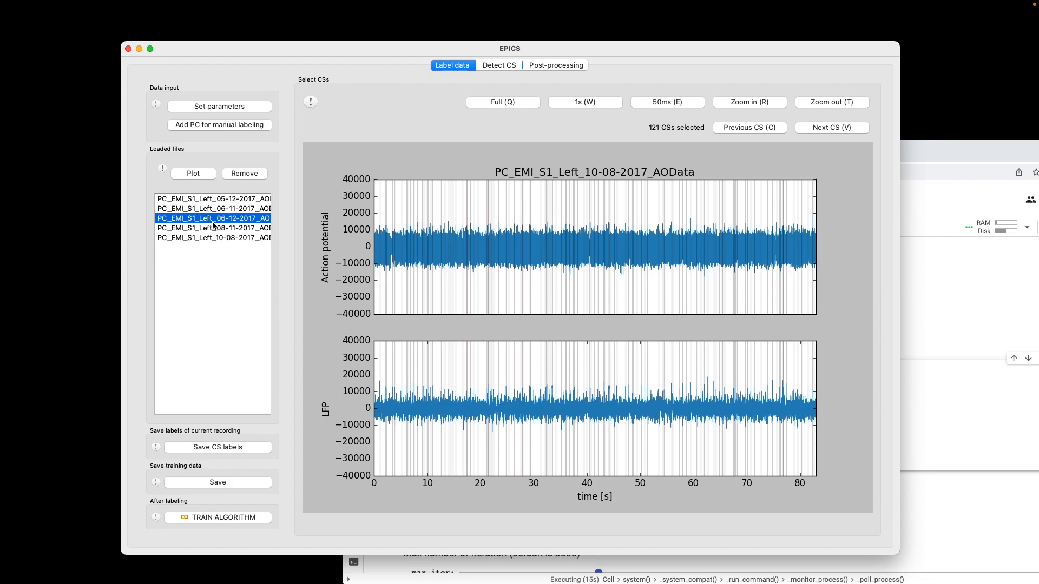
left_click(238, 174)
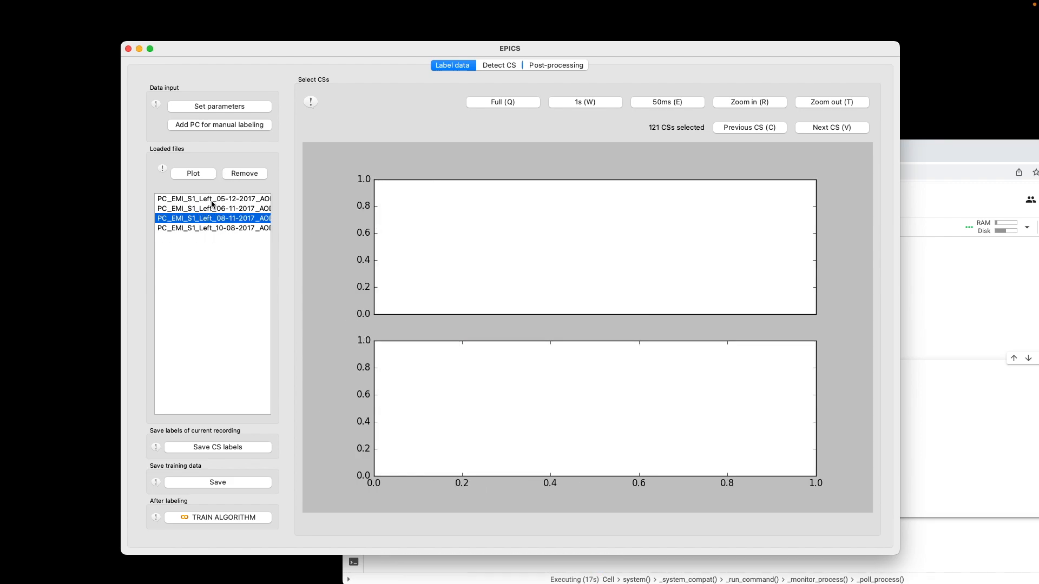
left_click(246, 178)
left_click(241, 176)
left_click(238, 175)
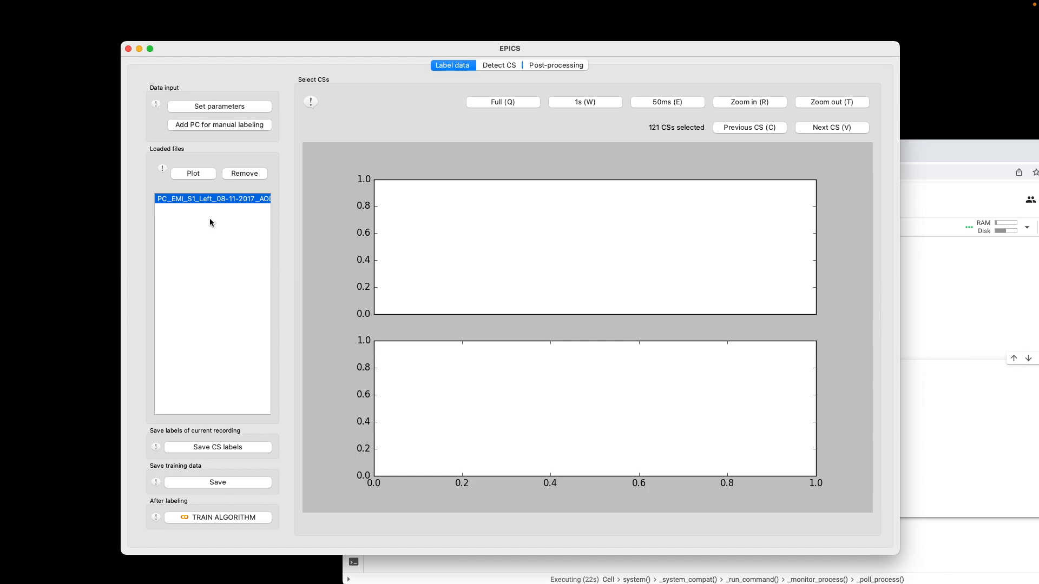
left_click(246, 174)
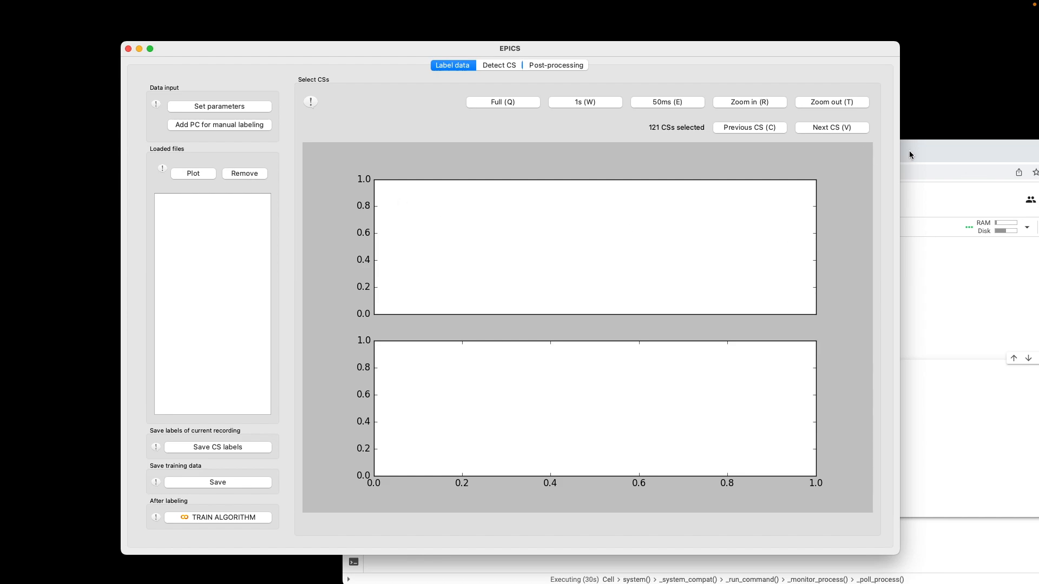
Switch back to the browser with the Detect_CS_GUI notebook and examine the Step 2 installation output
left_click(933, 153)
left_click_drag(875, 155, 663, 82)
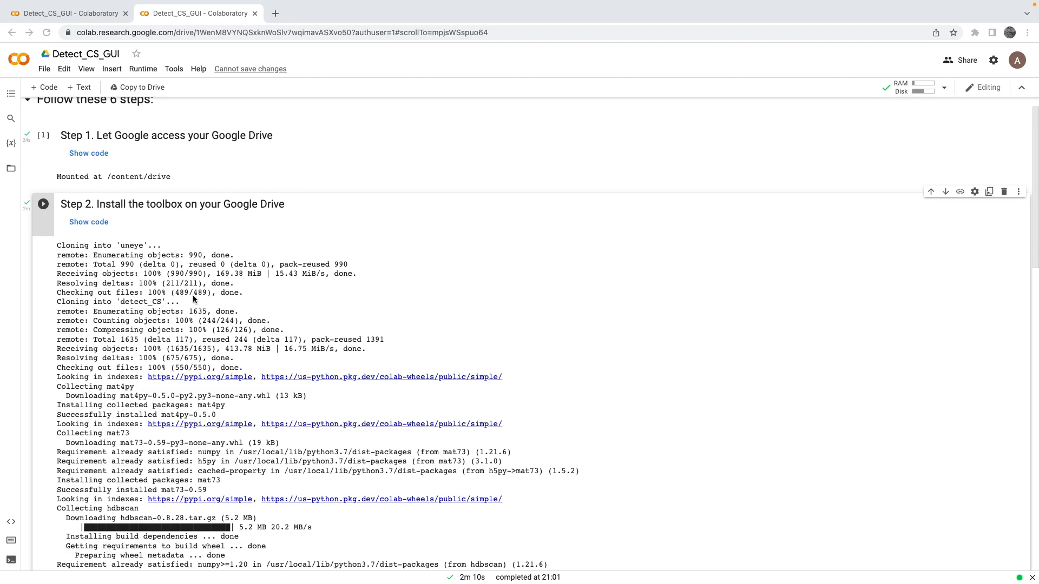
scroll(193, 297, "down", 3)
scroll(193, 298, "down", 2)
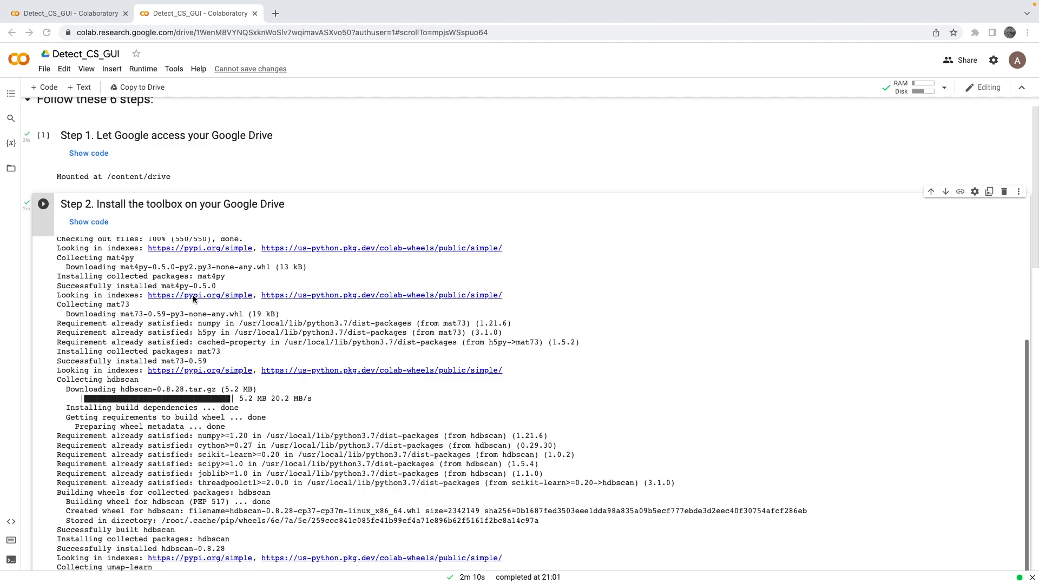
scroll(193, 298, "down", 8)
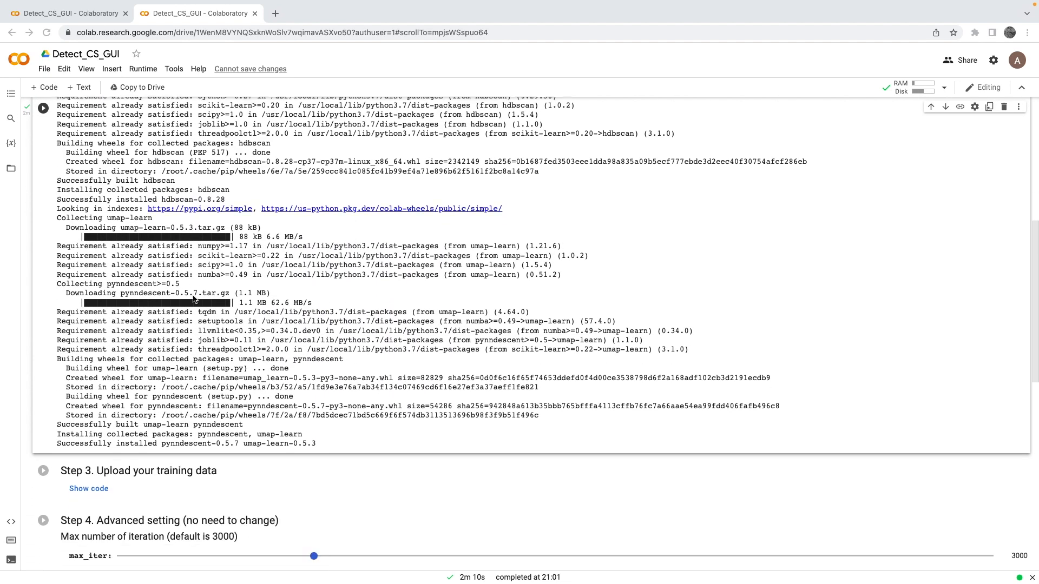
scroll(193, 298, "up", 1)
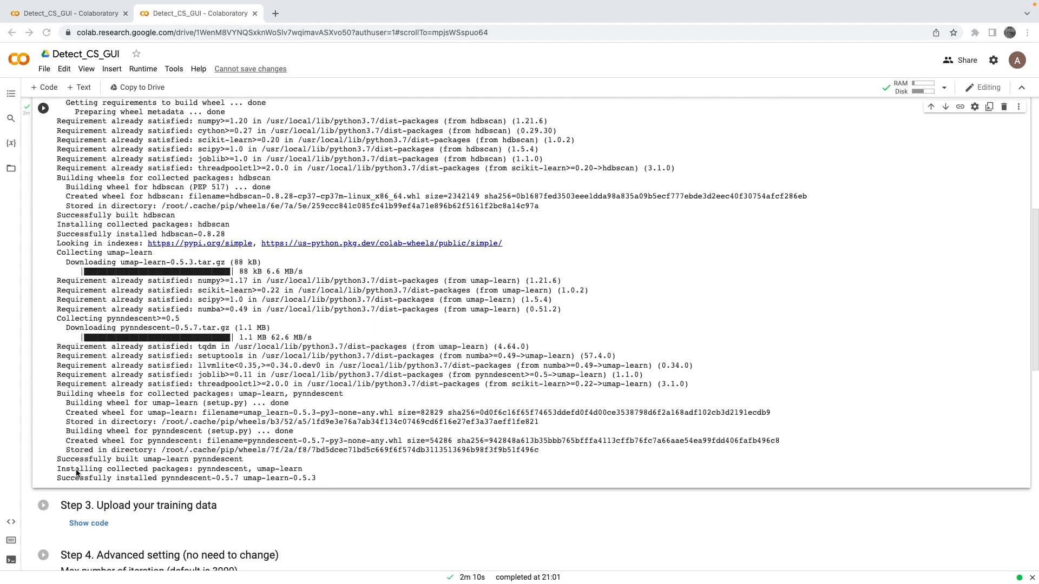
scroll(179, 398, "up", 15)
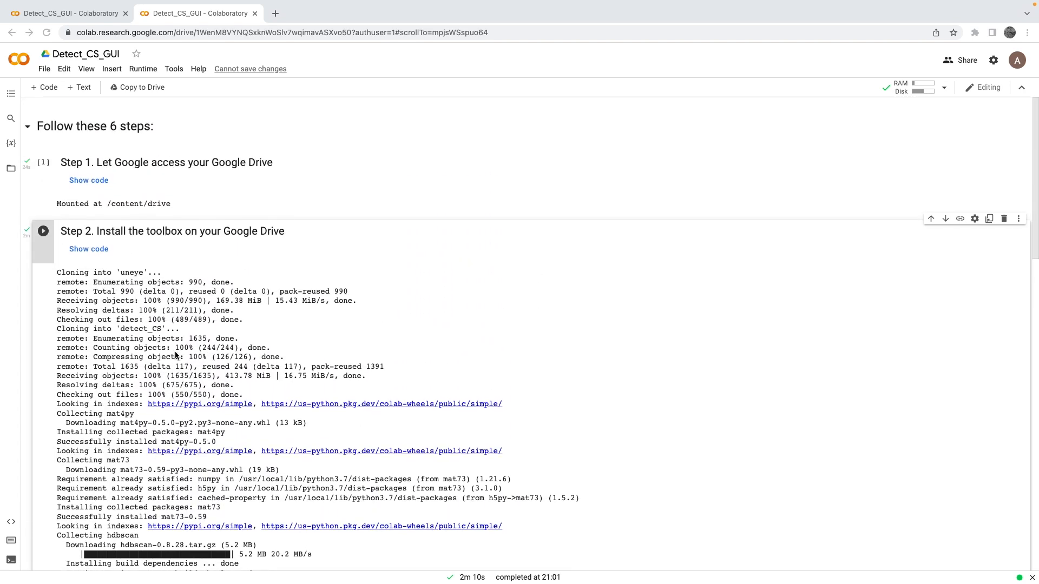
Run Step 3 of the notebook and open the file chooser for the training data upload
scroll(184, 356, "down", 6)
scroll(212, 362, "down", 6)
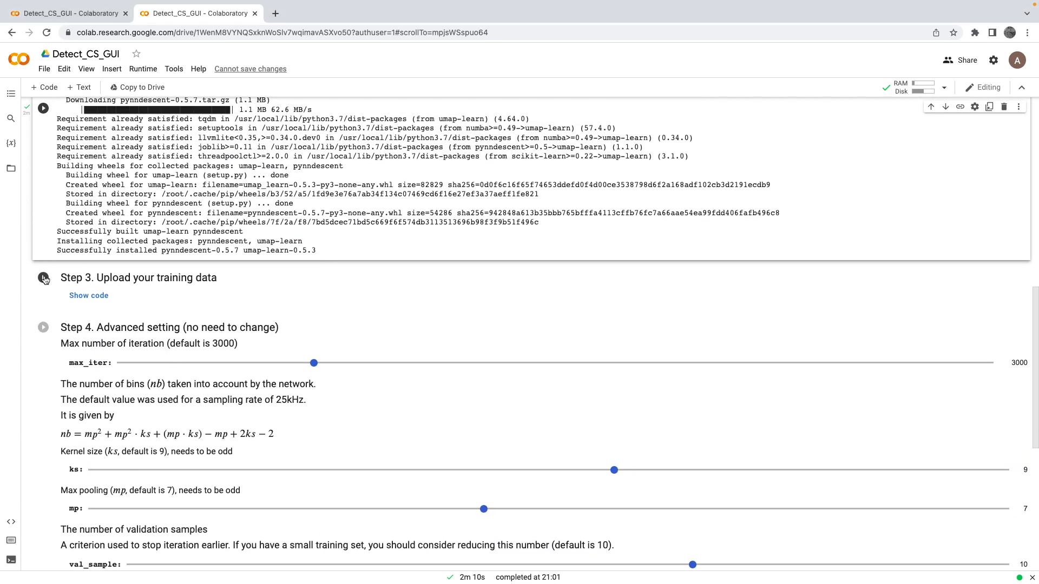
left_click(43, 278)
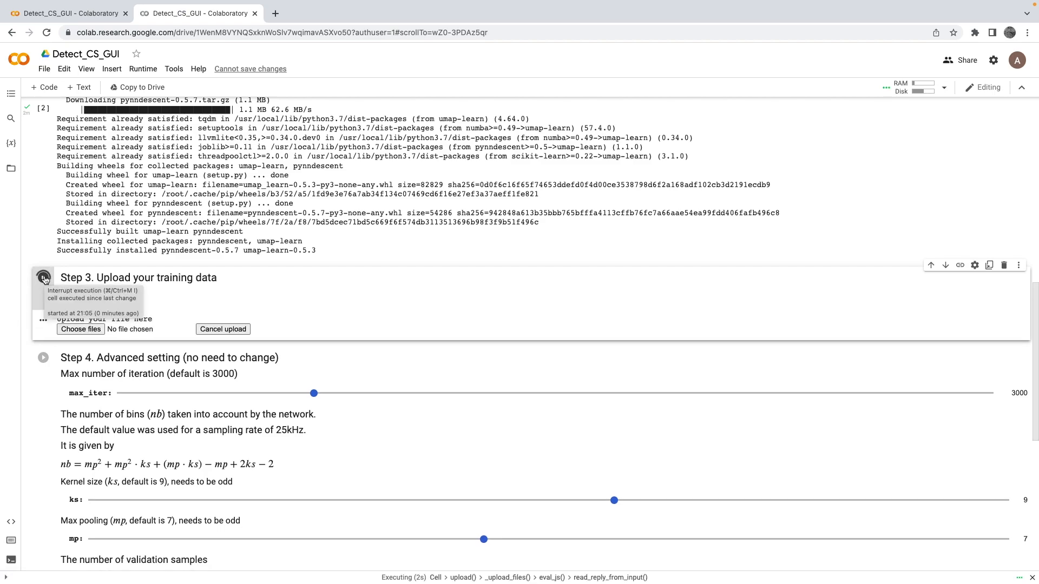
left_click(74, 330)
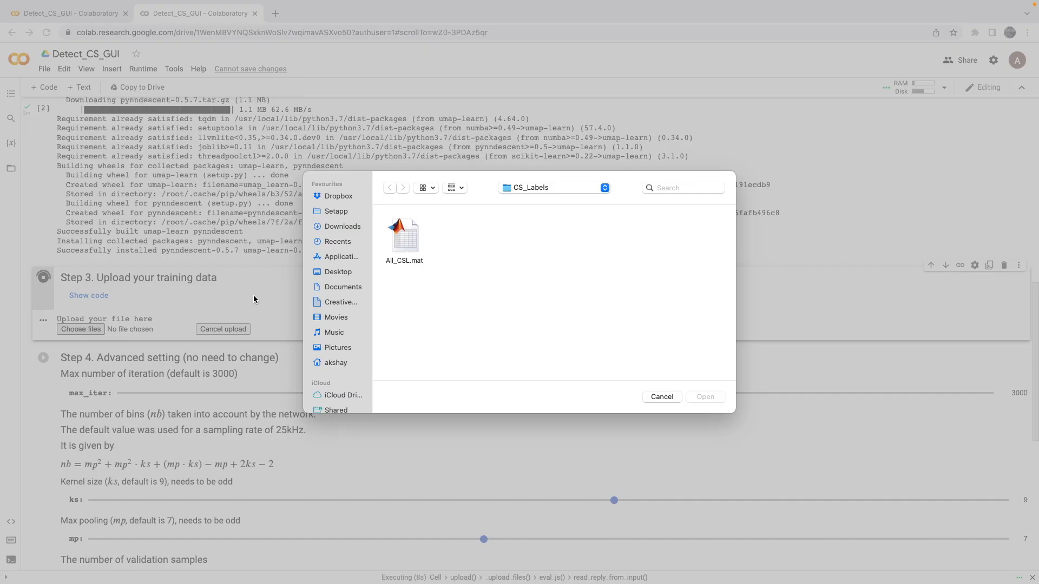
left_click(587, 188)
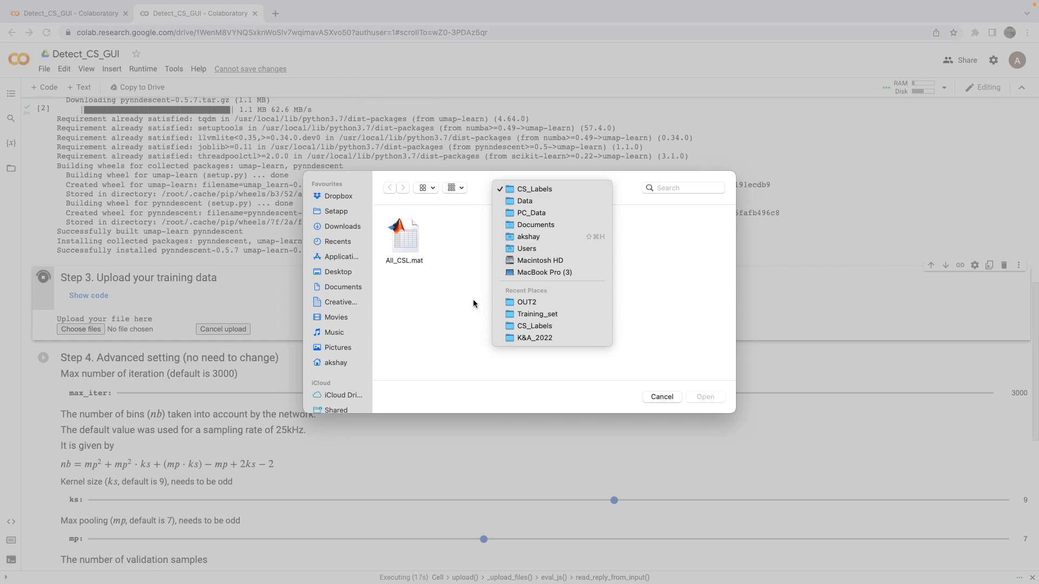
left_click(525, 200)
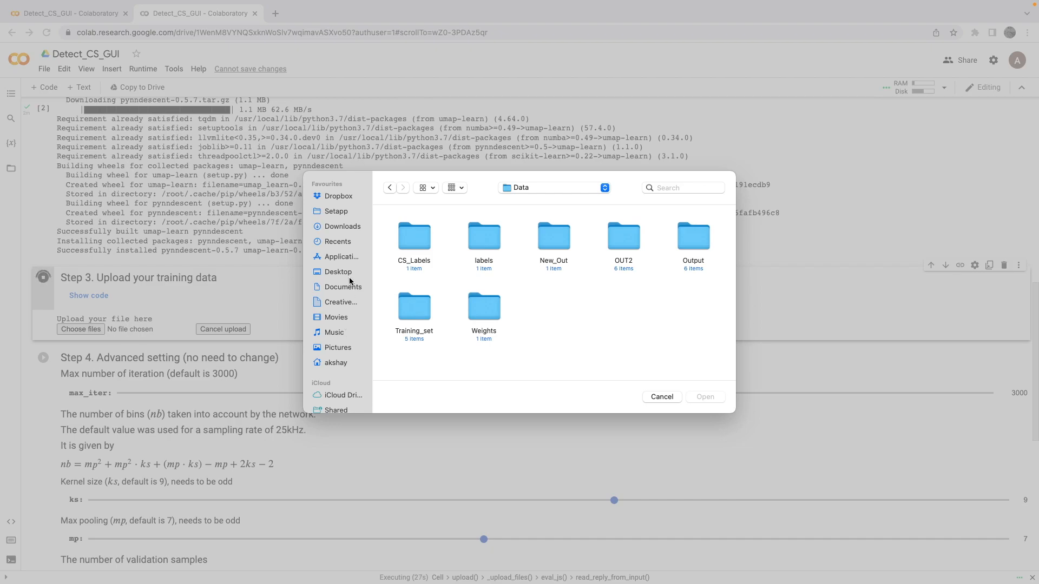
scroll(350, 264, "up", 1)
scroll(349, 263, "down", 5)
scroll(349, 264, "up", 5)
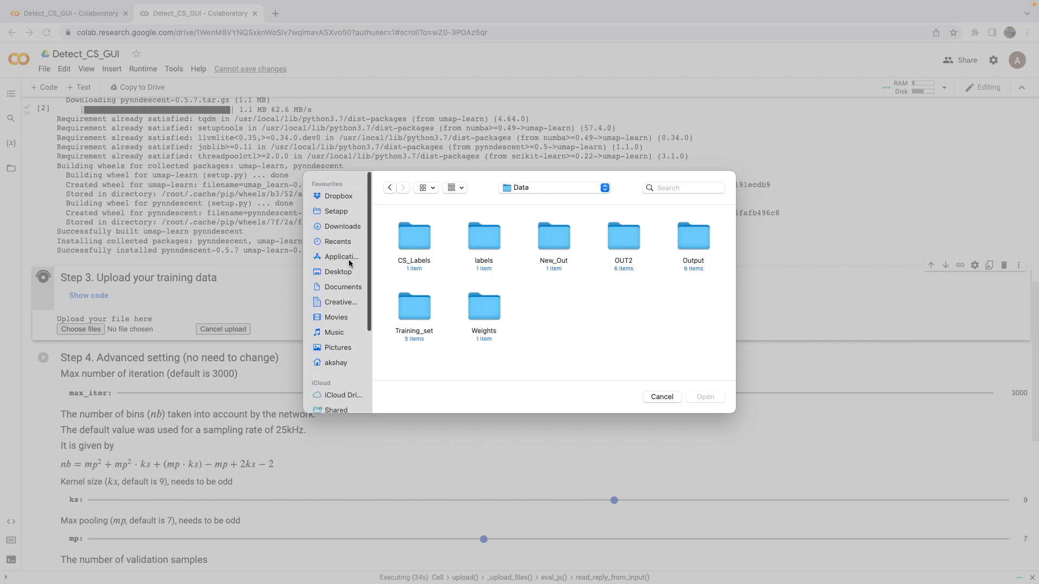
left_click(390, 190)
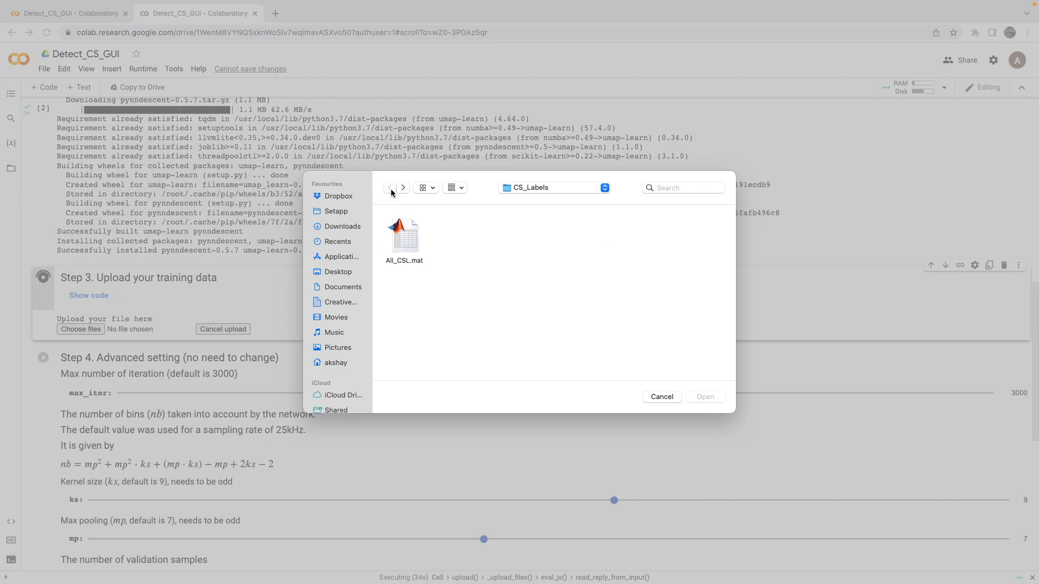
Upload train_data.mat from the TrainingData folder inside the home directory's Data folder
left_click(514, 189)
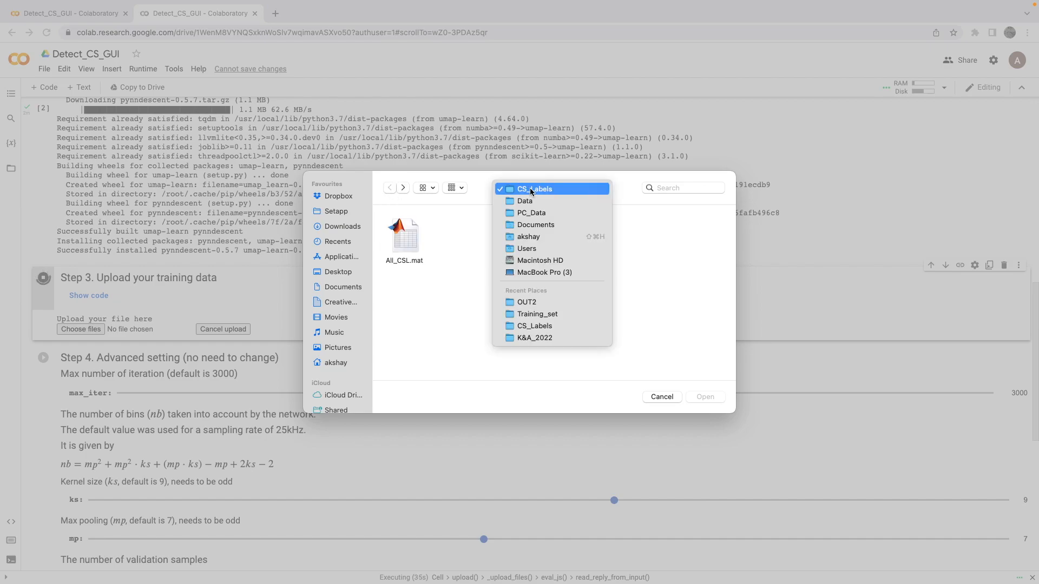
left_click(541, 248)
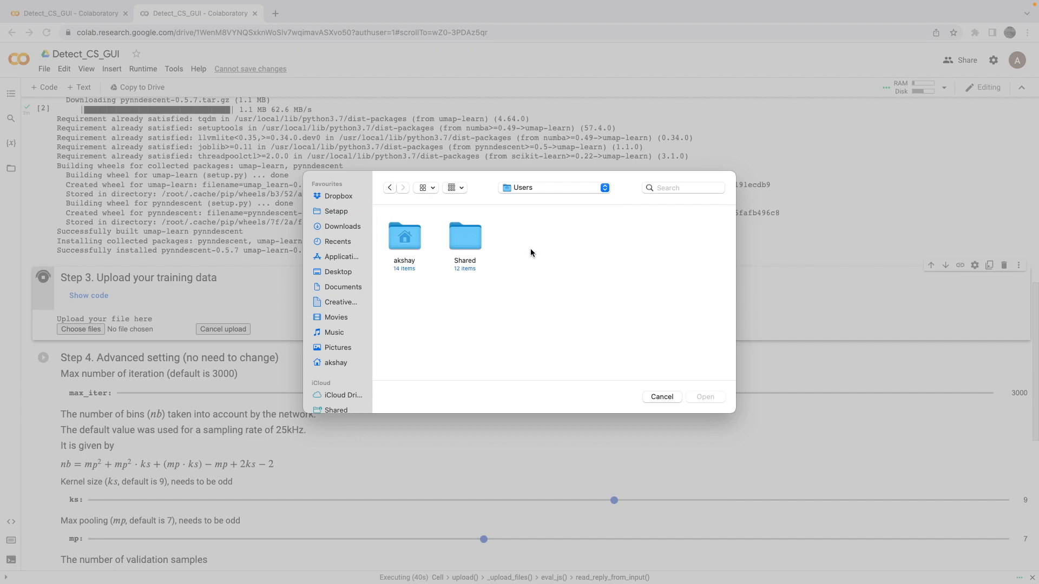
double_click(411, 247)
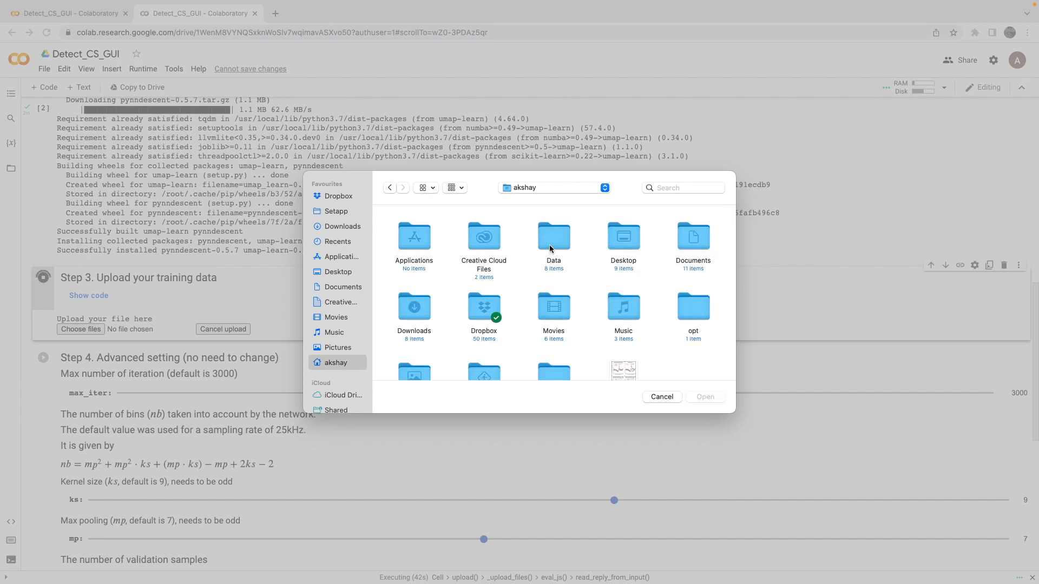
double_click(552, 243)
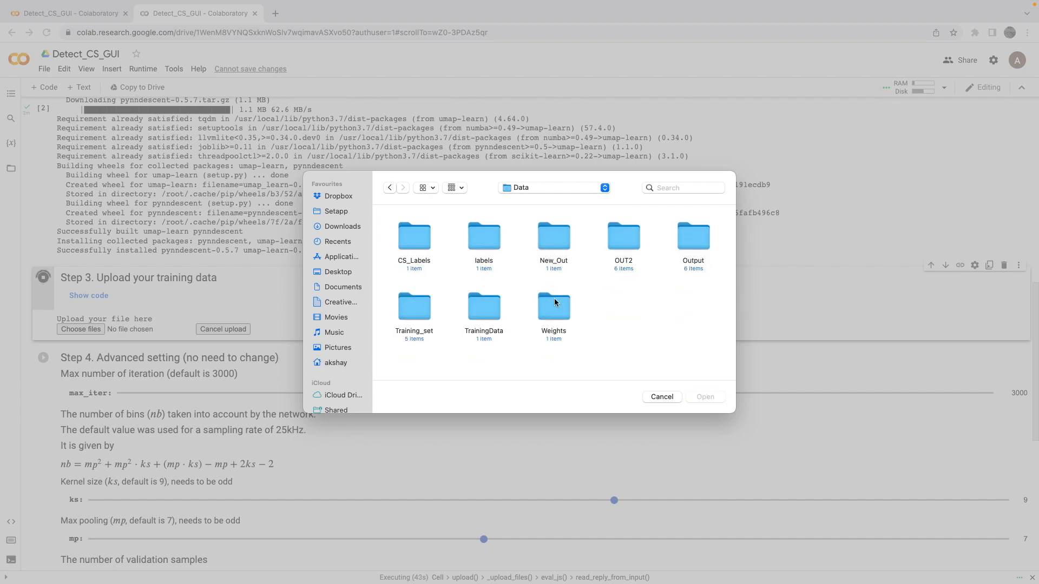
double_click(484, 302)
left_click(405, 230)
double_click(404, 229)
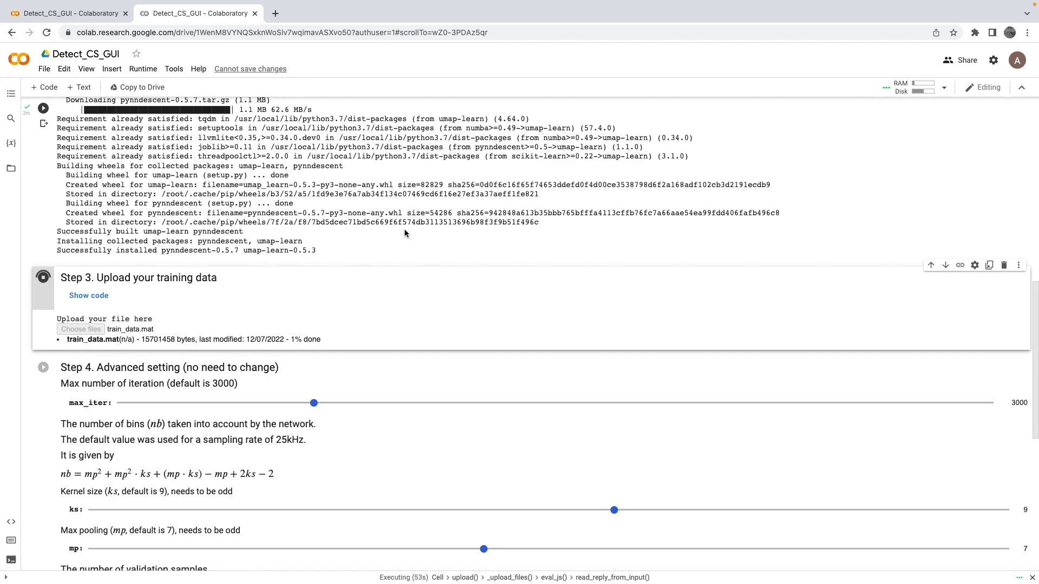
Review the Step 4 advanced settings for maximum iterations, kernel size, max pooling and validation samples
scroll(348, 291, "down", 5)
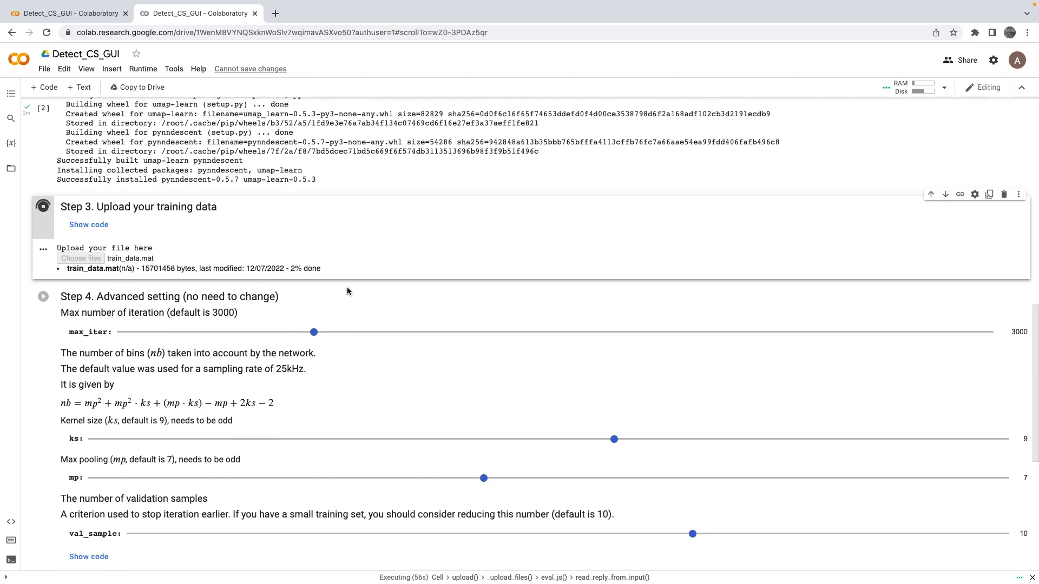
scroll(347, 291, "down", 4)
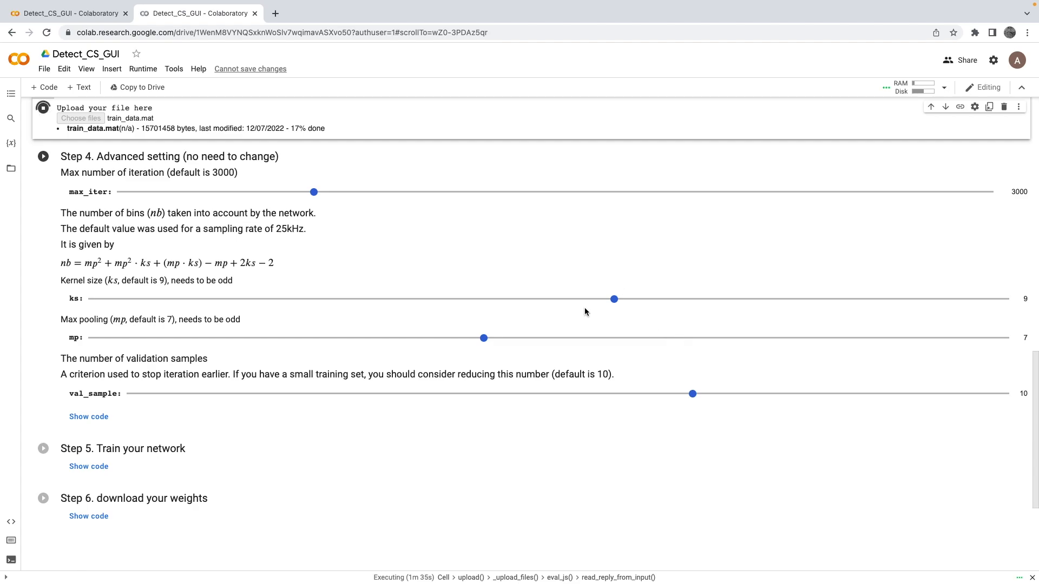
left_click(331, 193)
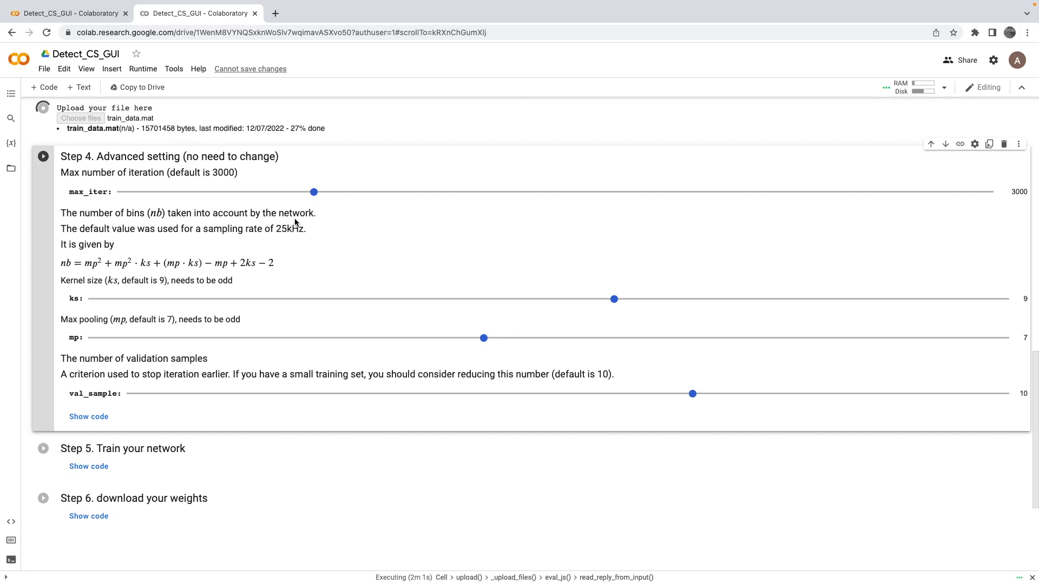
scroll(246, 238, "up", 2)
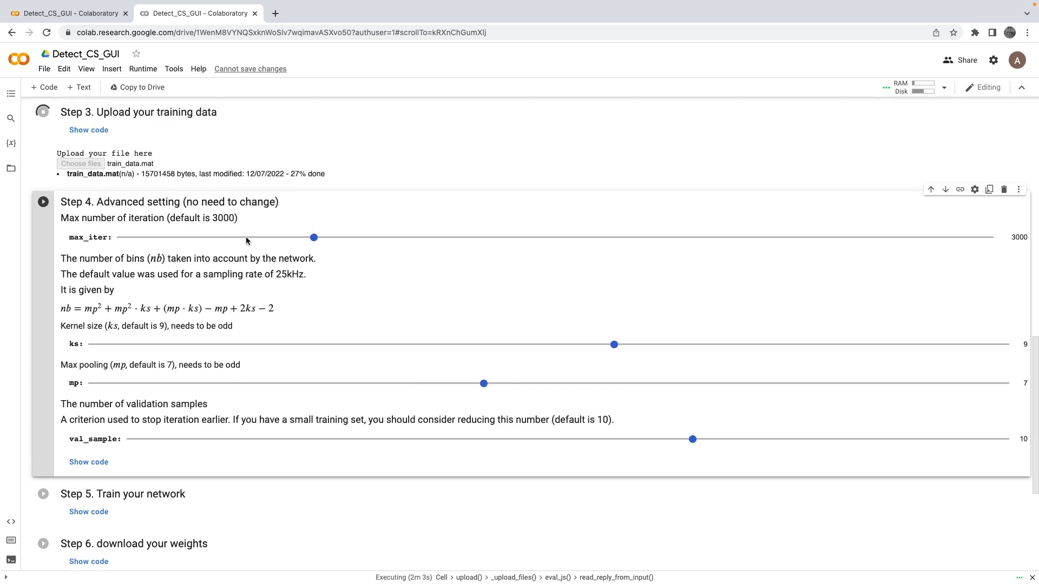
scroll(246, 236, "up", 1)
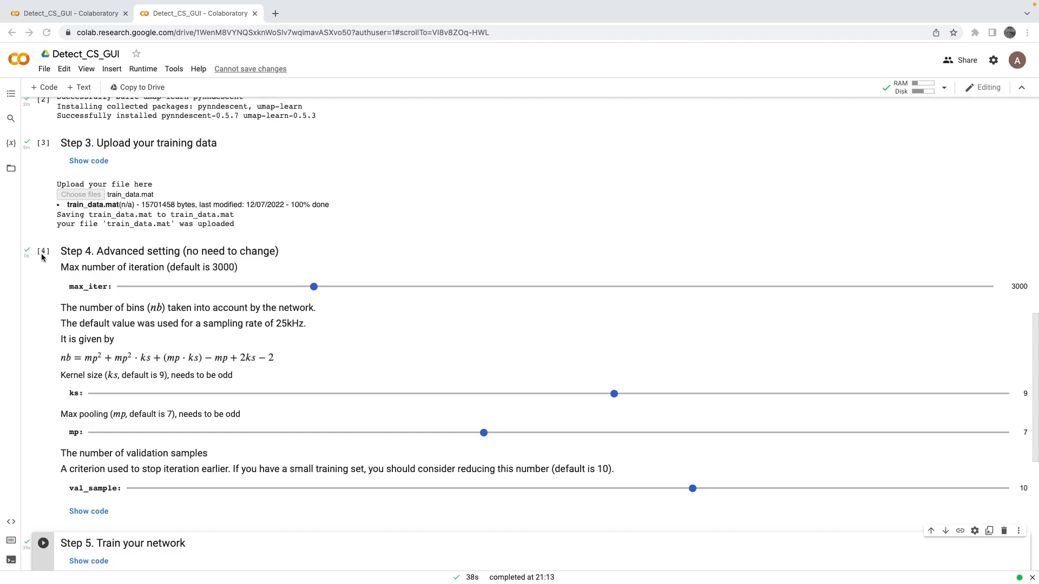
Run Step 6 to download the trained network weights and reveal the downloaded my_weights (1) file in Finder
scroll(42, 257, "down", 2)
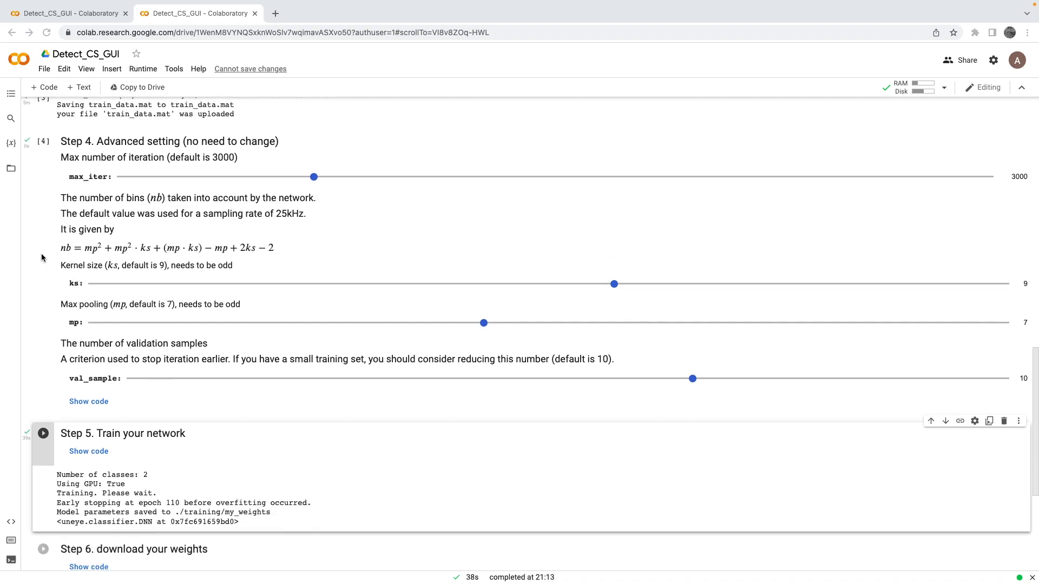
scroll(42, 257, "down", 3)
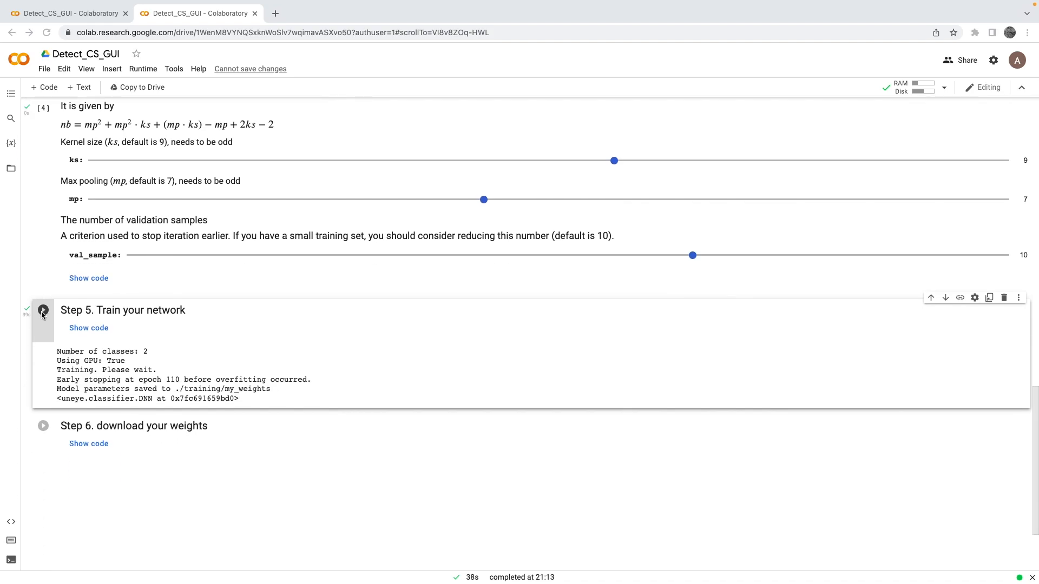
scroll(42, 313, "up", 1)
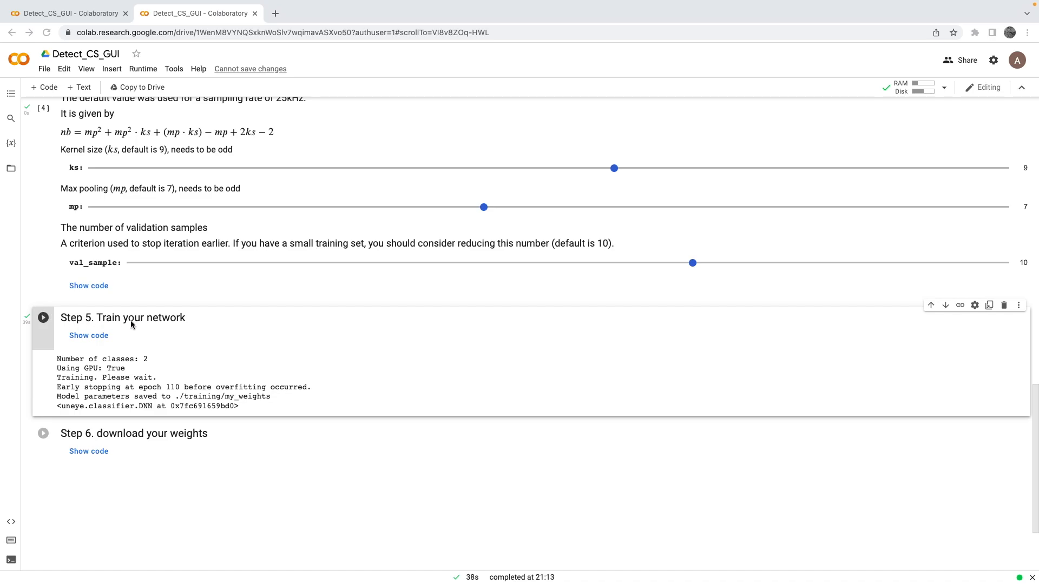
scroll(131, 321, "down", 3)
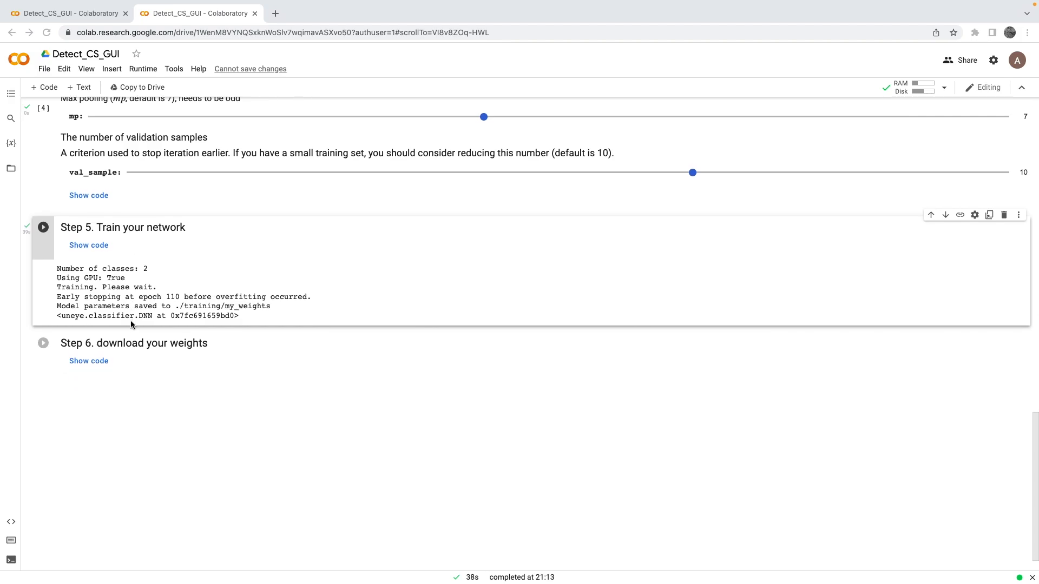
left_click(43, 343)
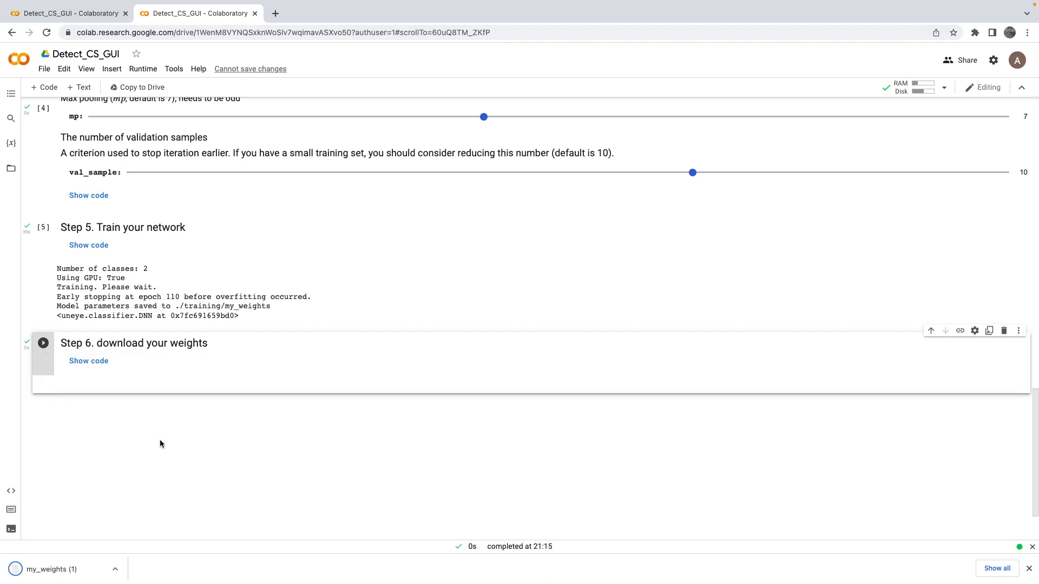
left_click(114, 571)
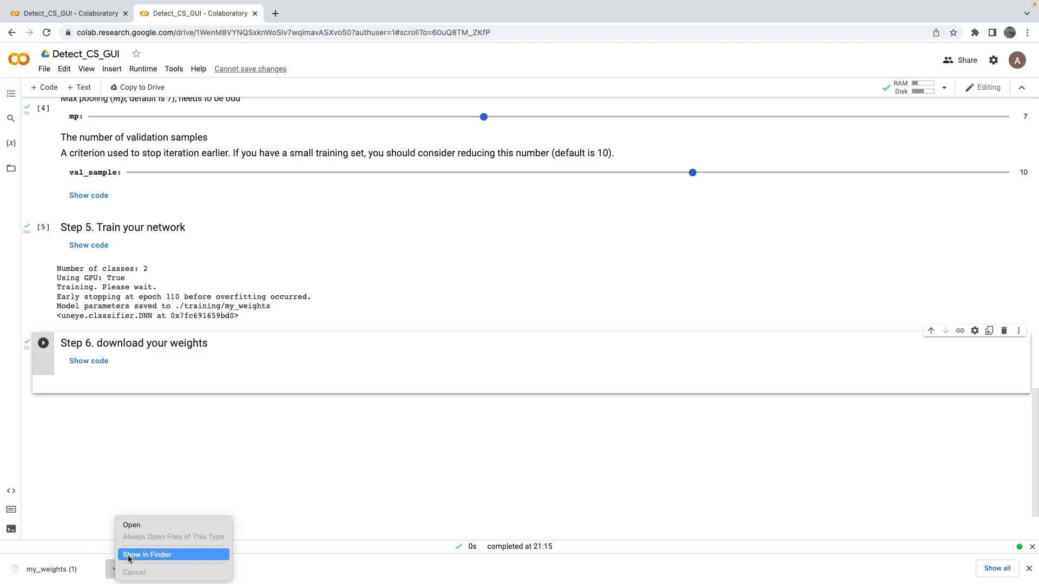
left_click(129, 556)
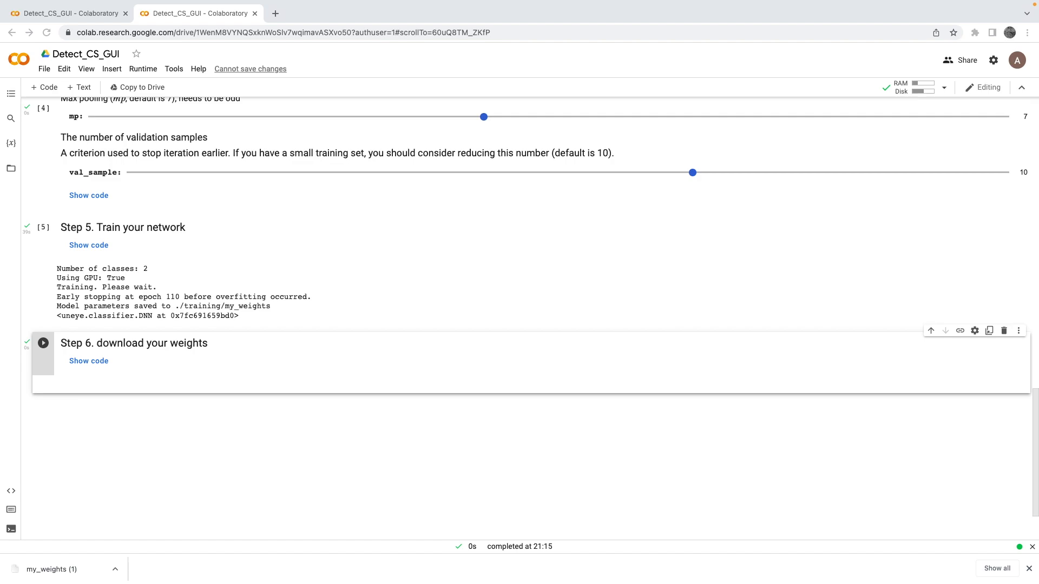
Close the browser window with the notebook, confirming to leave the site, to get back to EPICS
left_click(123, 7)
mouse_move(124, 7)
left_click(16, 23)
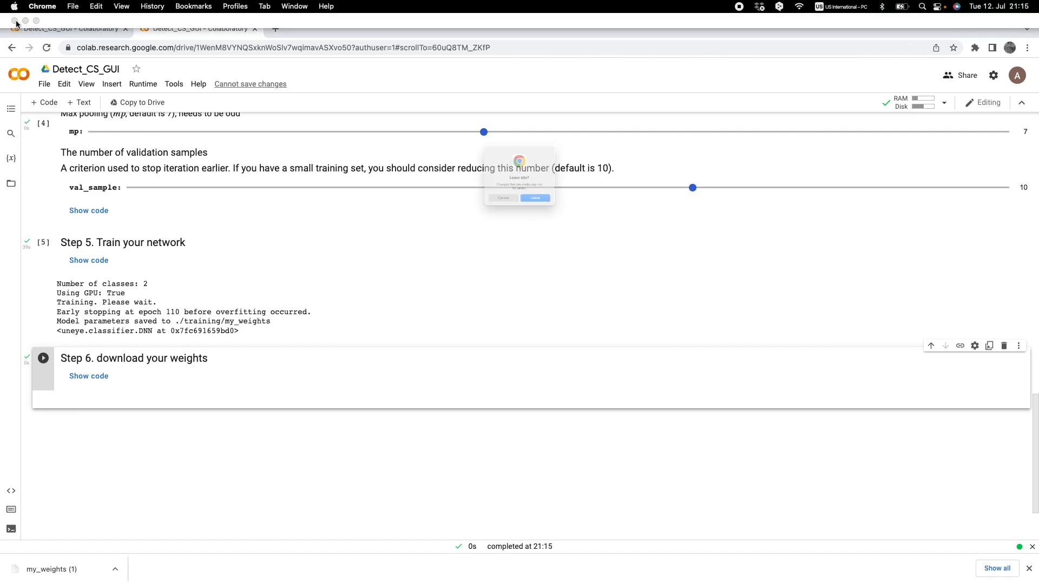
left_click(560, 224)
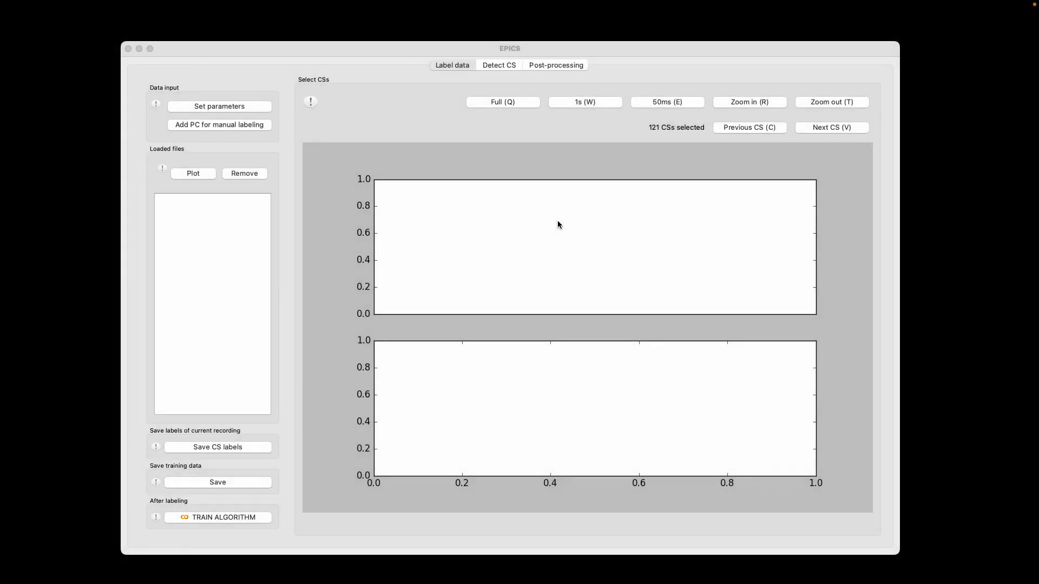
Enlarge the EPICS window to full screen and switch to the complex spike detection page
left_click(151, 49)
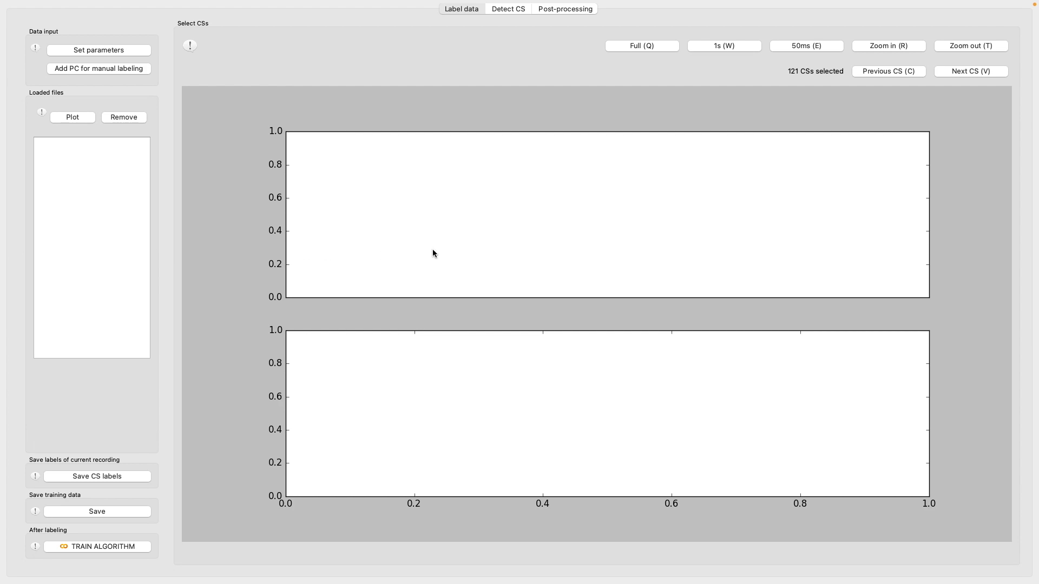
left_click(514, 11)
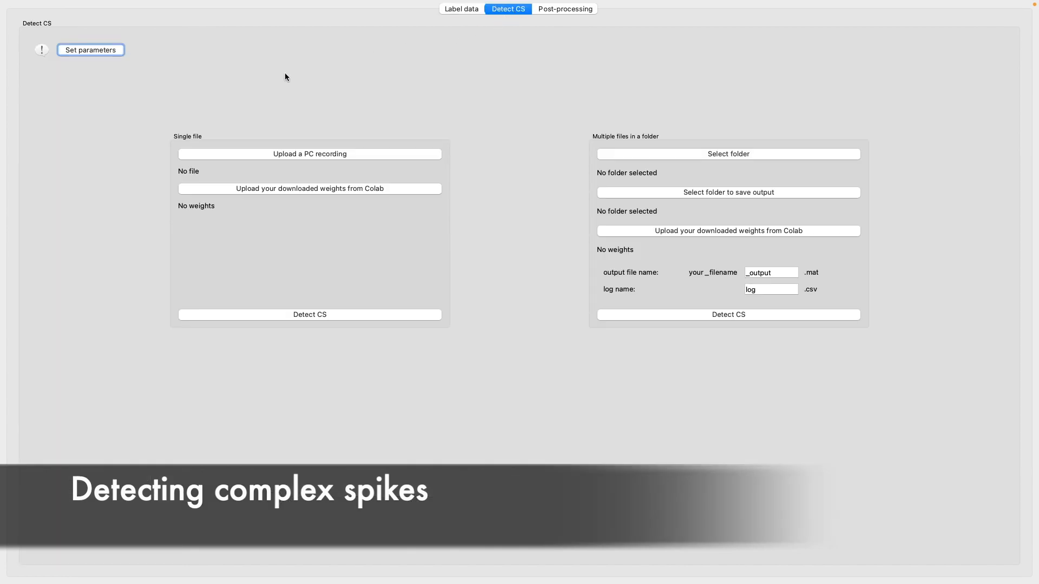
mouse_move(42, 54)
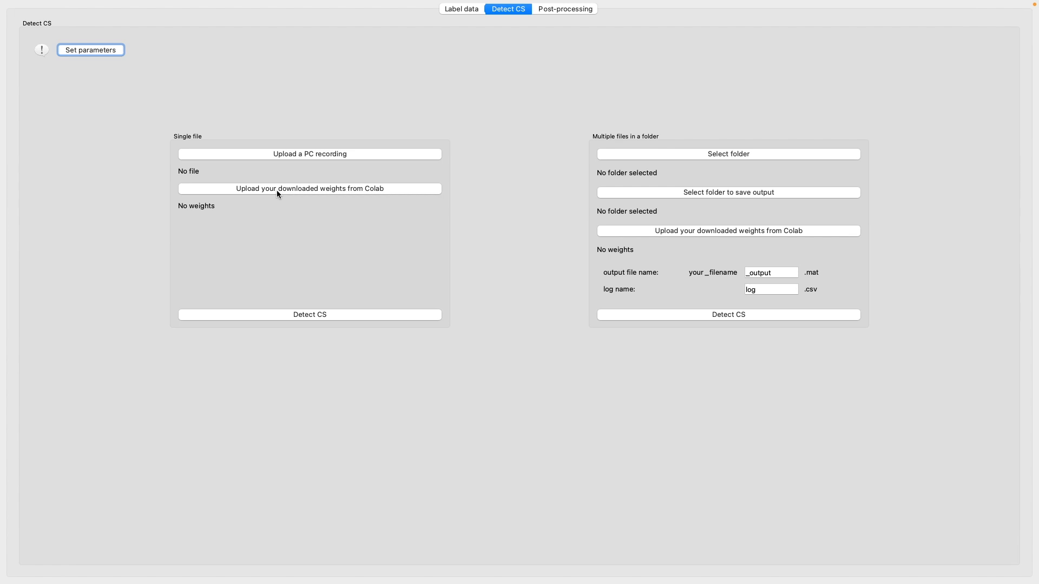
Upload the single-file PC recording PC_EMI_S1_Left_05-12-2017_AOData.mat from the Training_set folder inside the home directory's Data folder
left_click(315, 155)
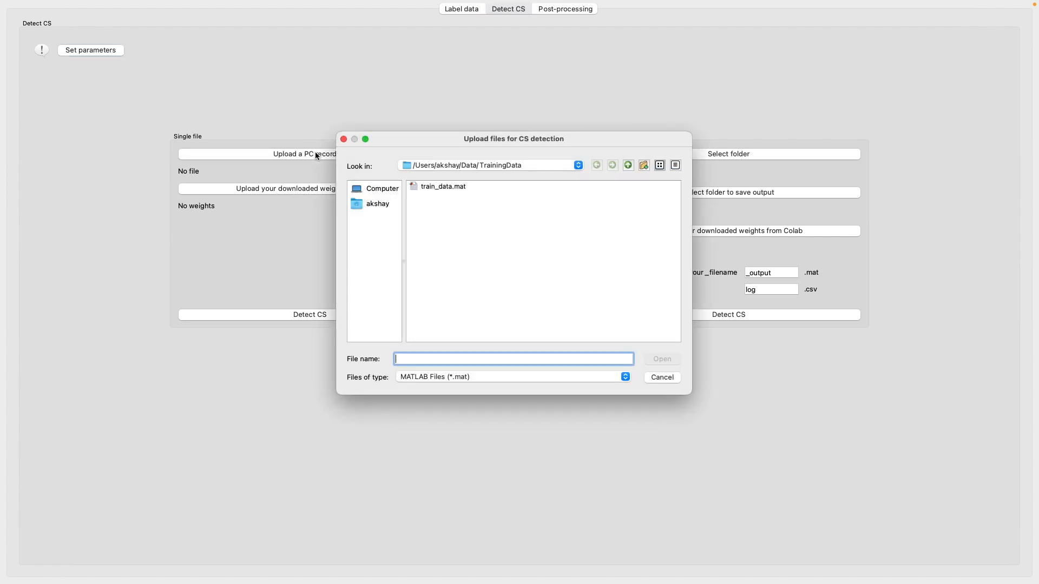
left_click(378, 203)
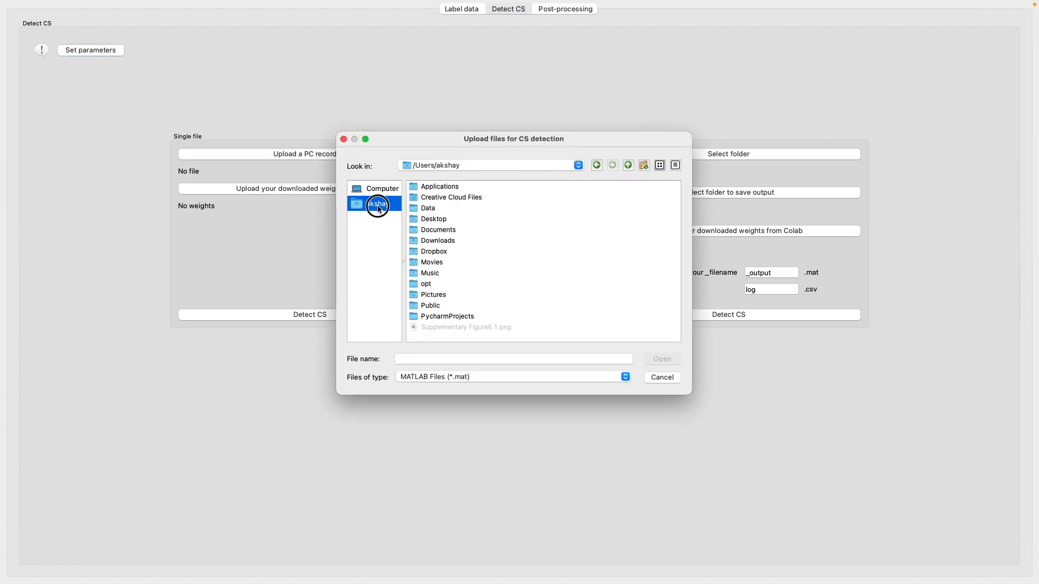
double_click(427, 208)
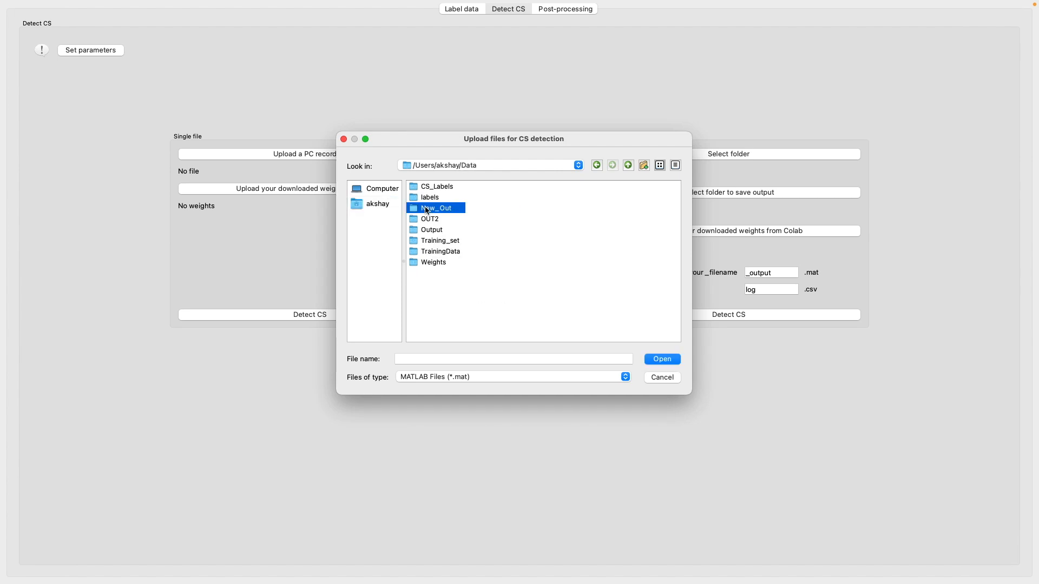
double_click(441, 241)
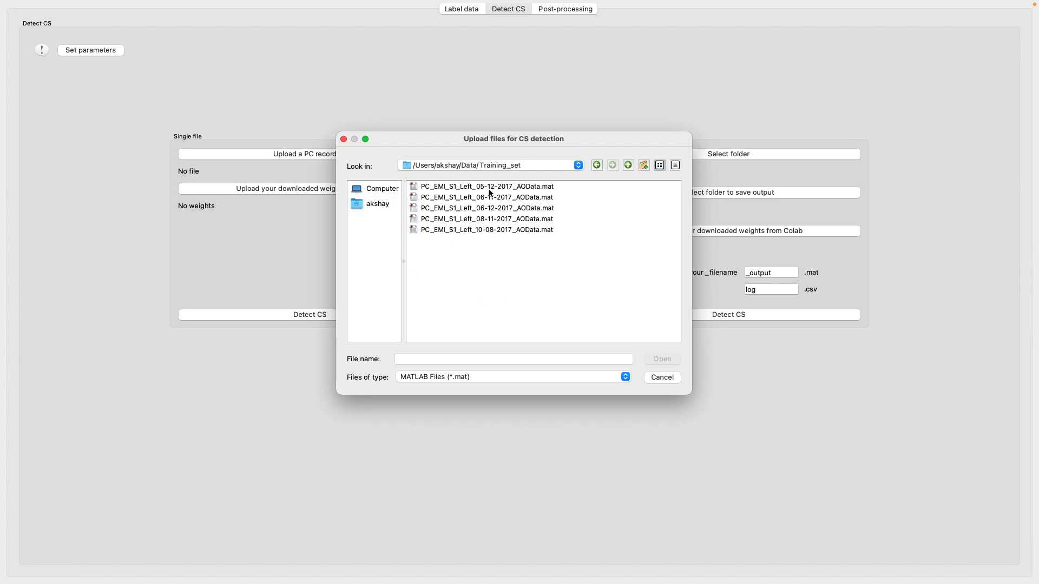
double_click(468, 187)
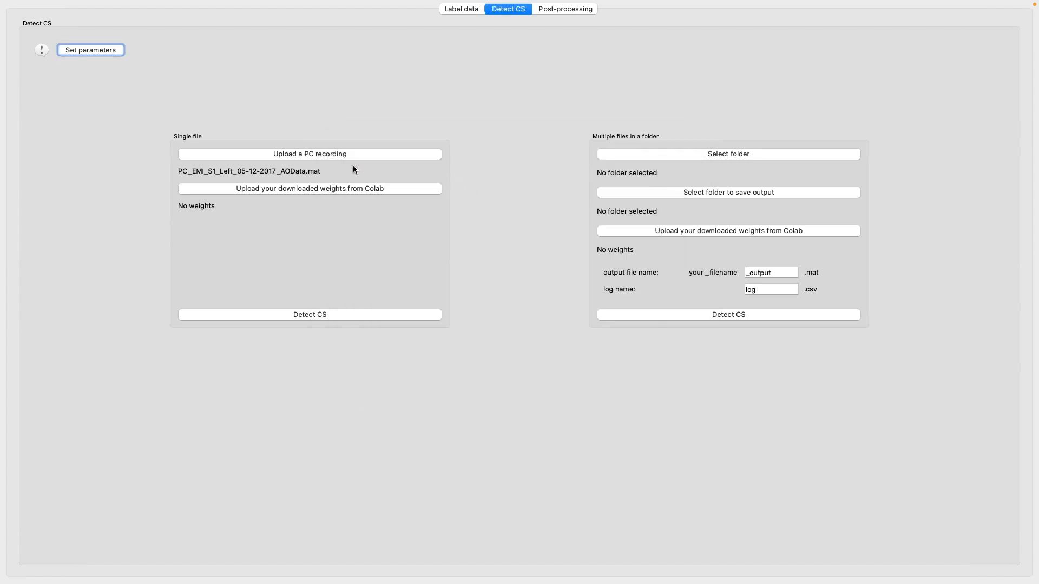
Upload the my_weights file from the Data/Weights folder as the trained weights for single-file detection
left_click(327, 189)
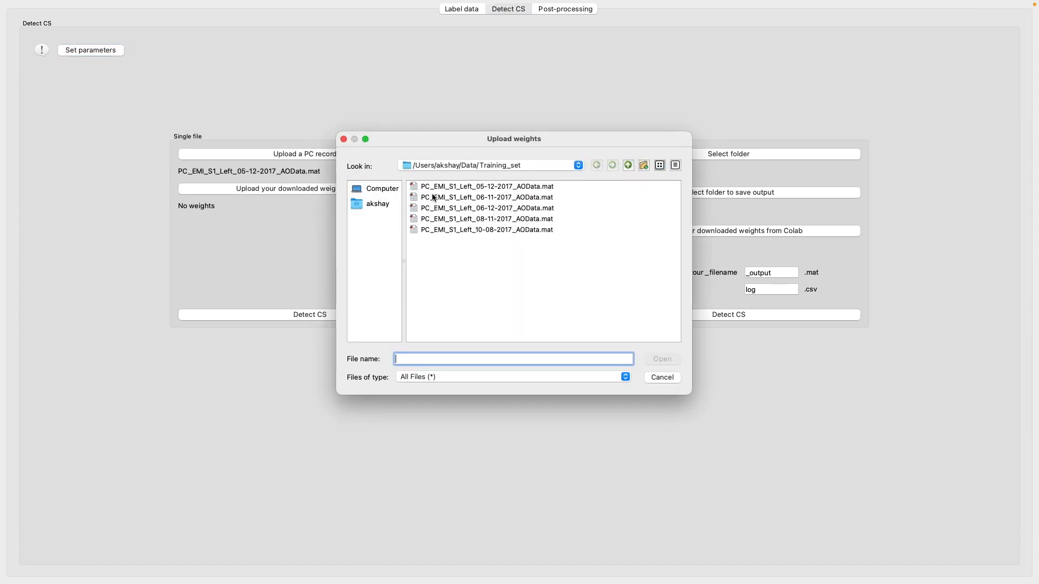
left_click(390, 206)
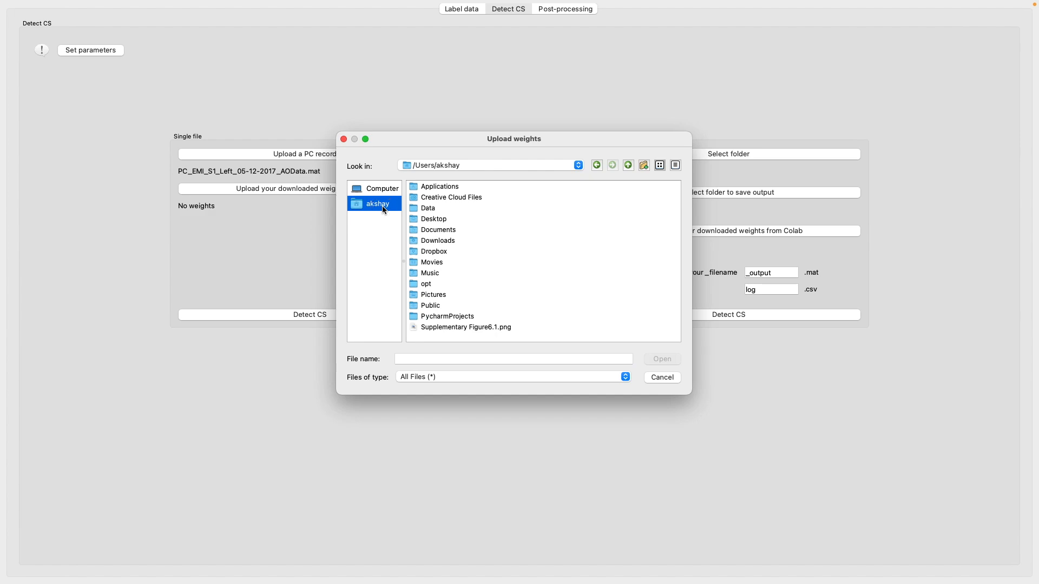
double_click(427, 209)
double_click(429, 261)
double_click(436, 190)
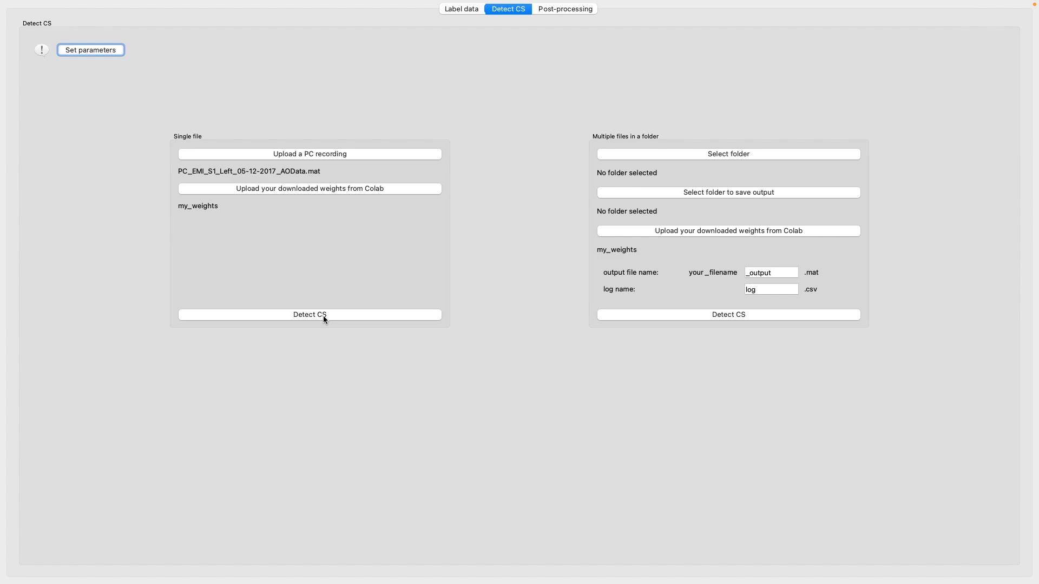
Choose the Training_set folder inside the home directory's Data folder as the input for multiple-file detection
left_click(745, 153)
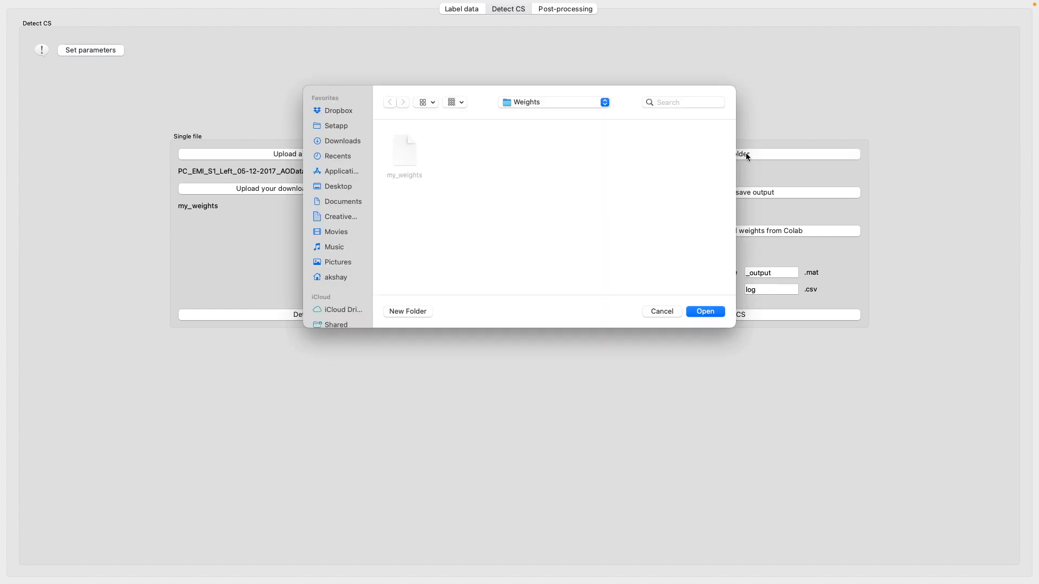
left_click(666, 311)
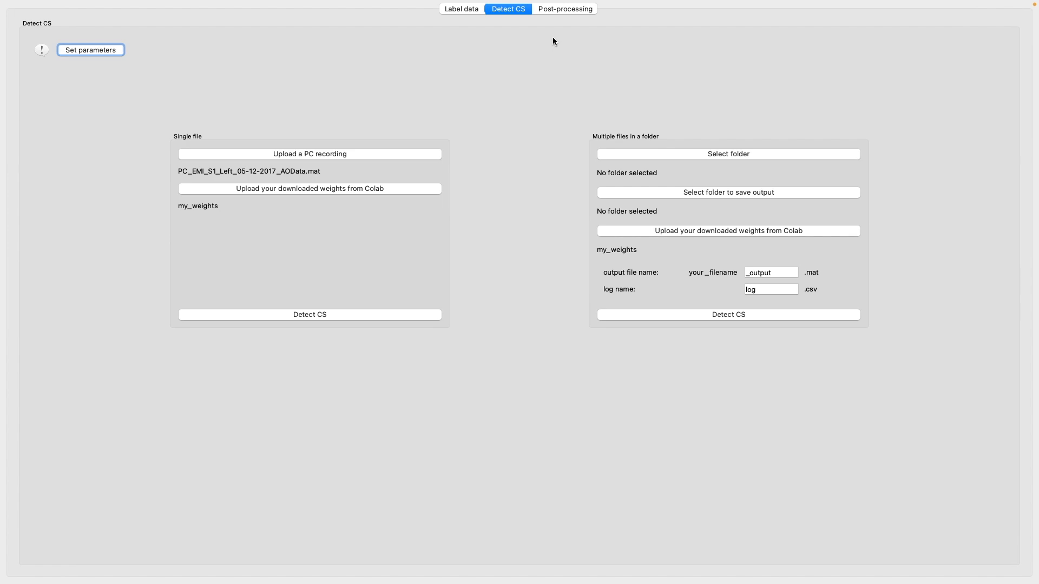
left_click(739, 154)
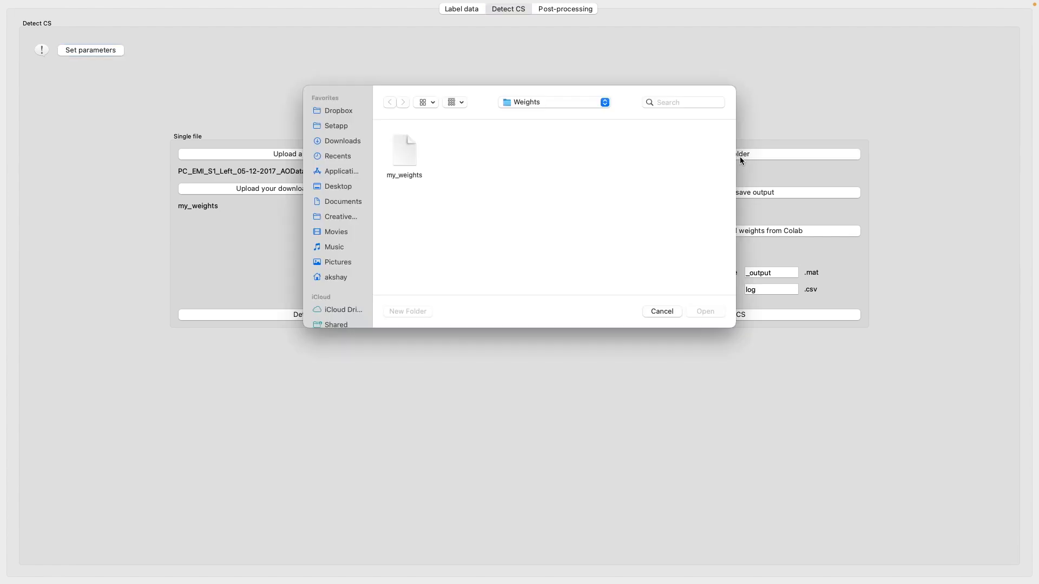
left_click(334, 278)
double_click(542, 160)
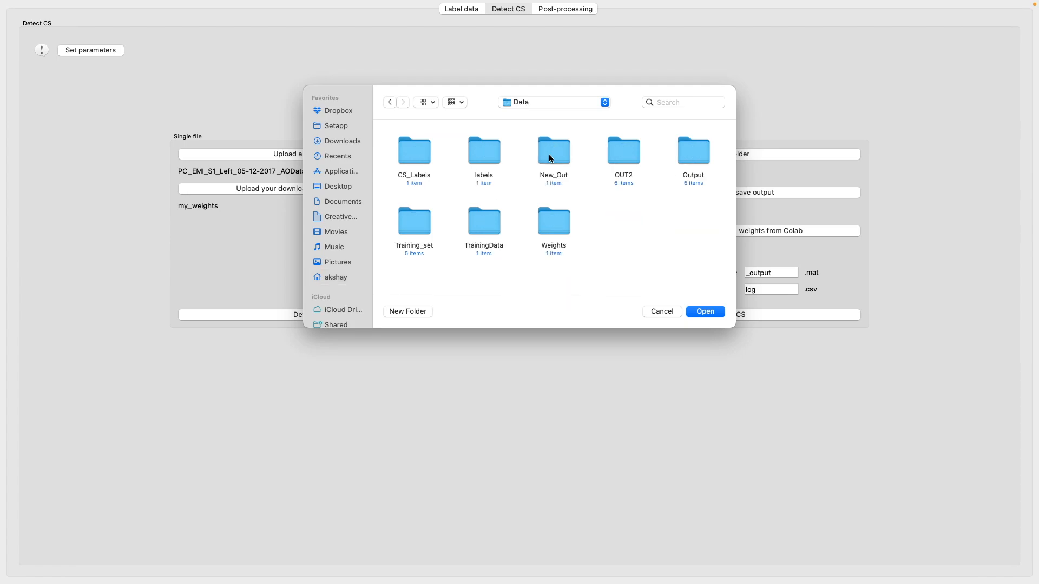
double_click(406, 227)
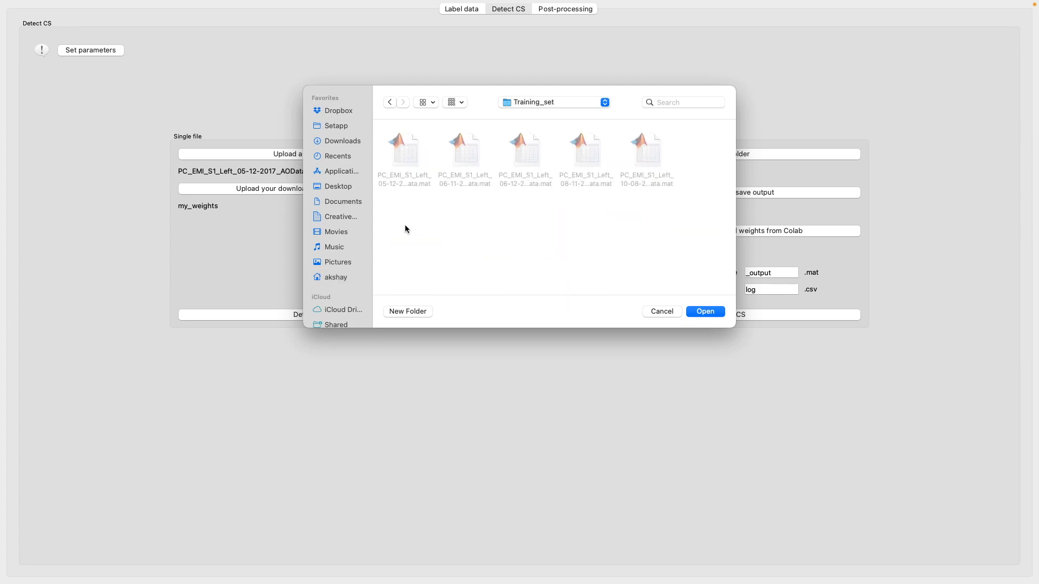
left_click(705, 312)
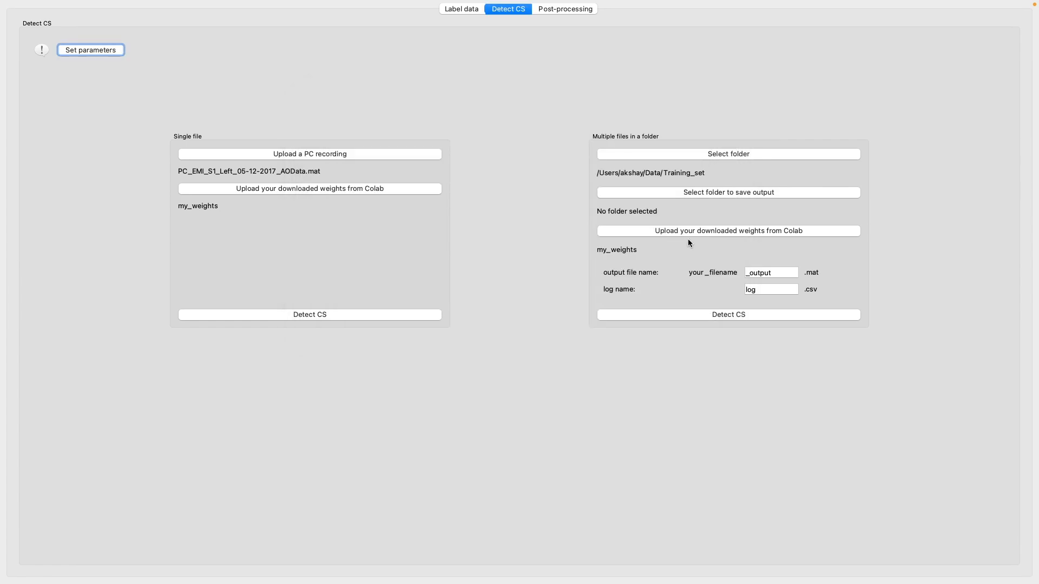
Create a folder named OUTPUT3 inside the Data folder and choose it for saving the multiple-file detection output
left_click(722, 193)
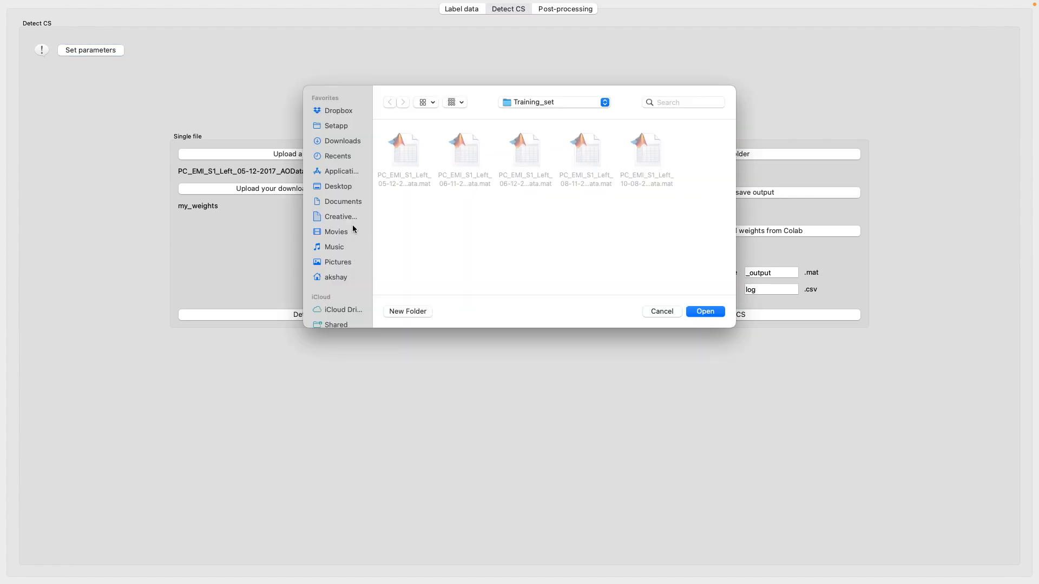
left_click(330, 278)
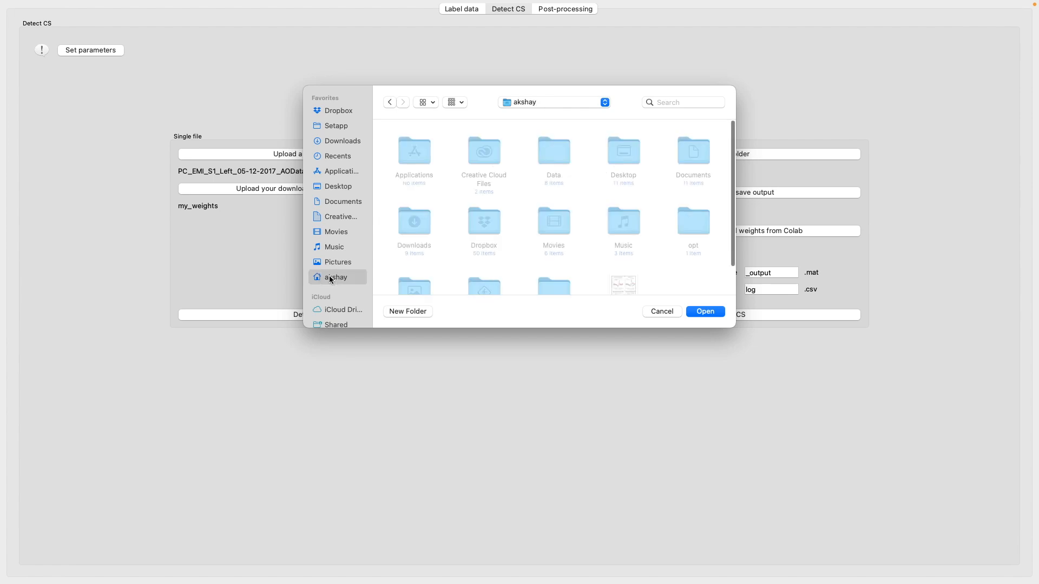
double_click(569, 152)
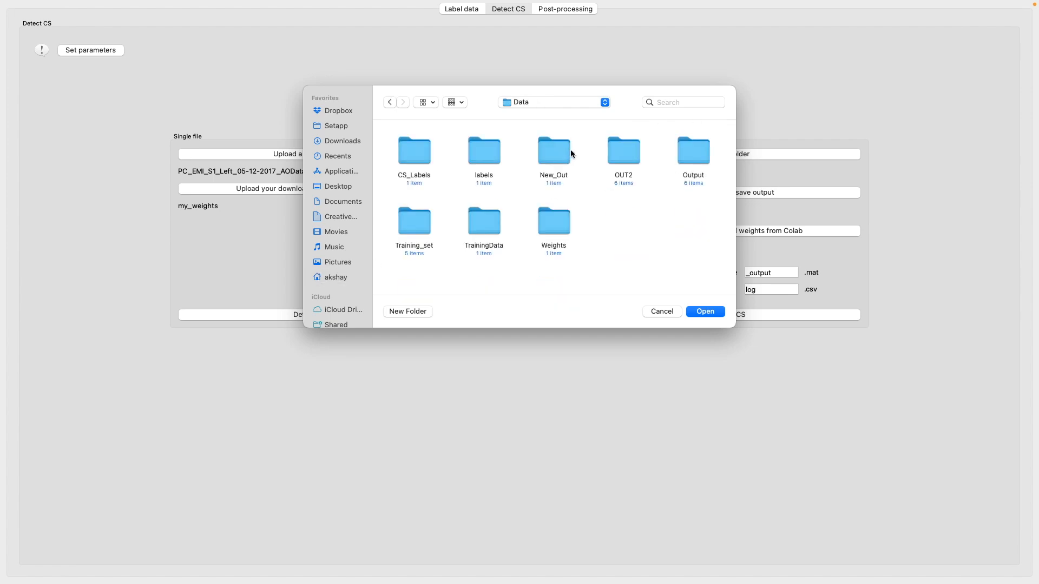
double_click(625, 157)
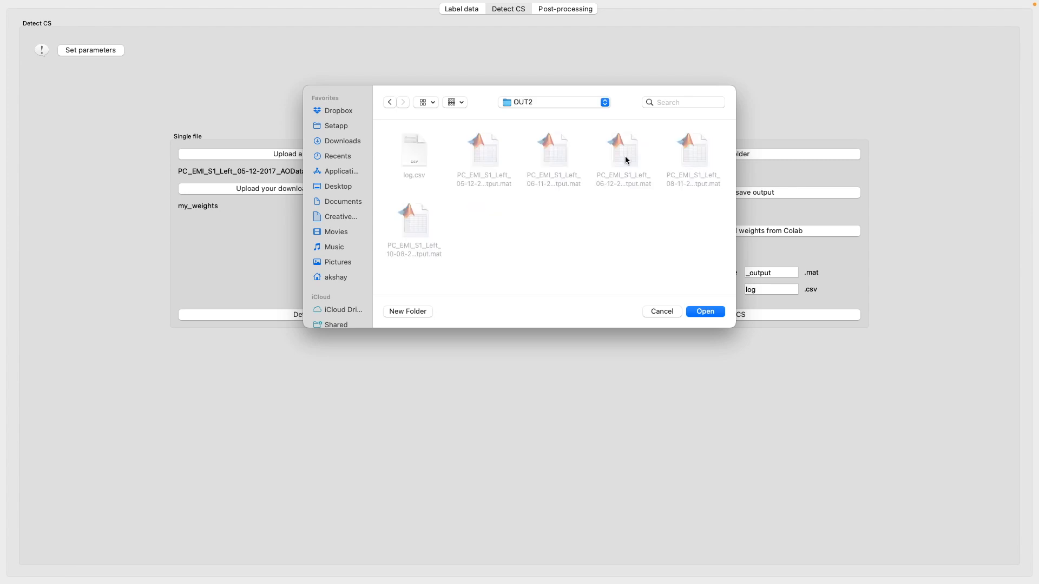
left_click(388, 103)
right_click(644, 225)
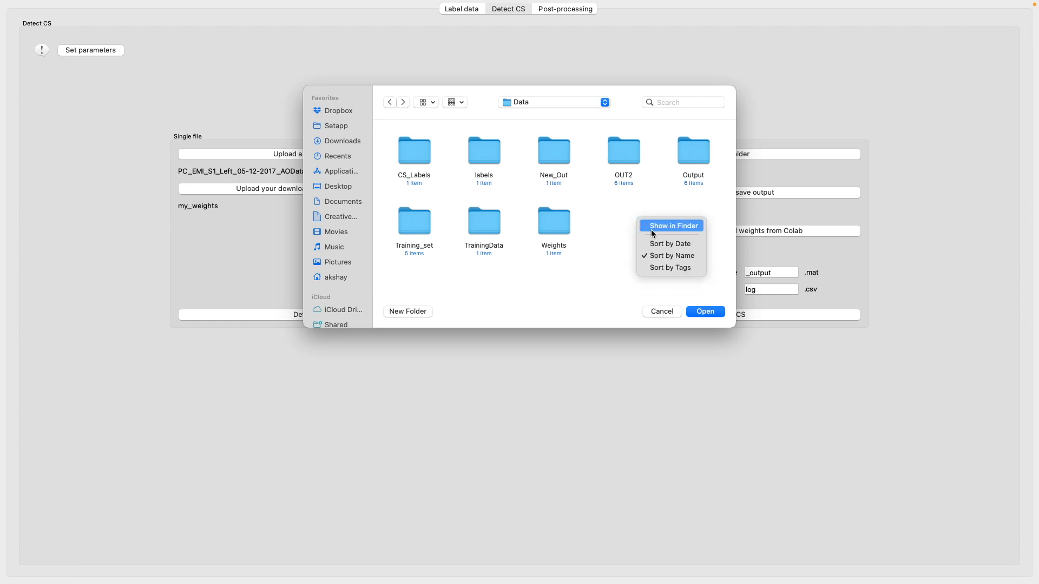
left_click(416, 312)
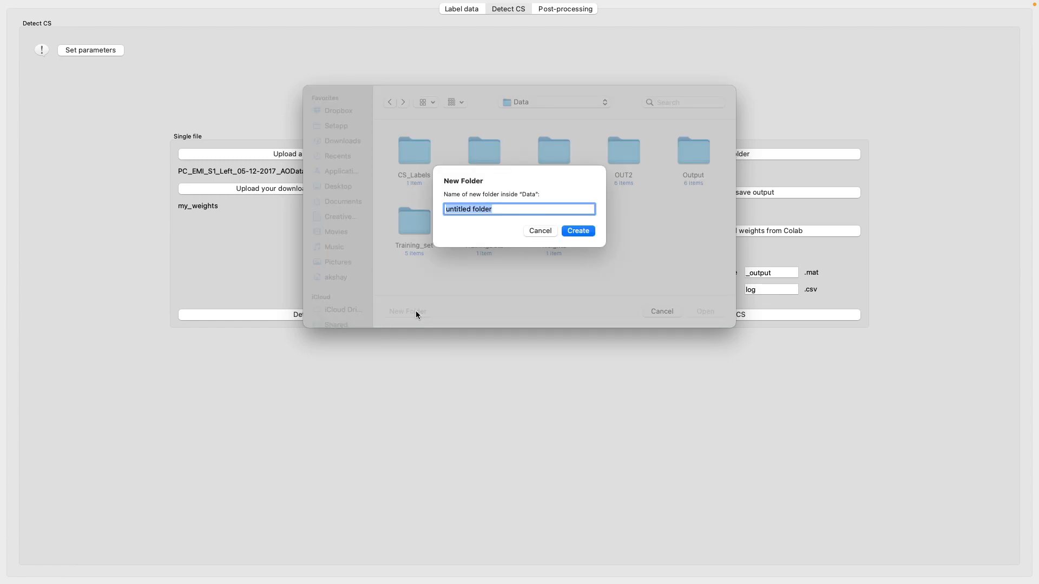
type("OUTPUT")
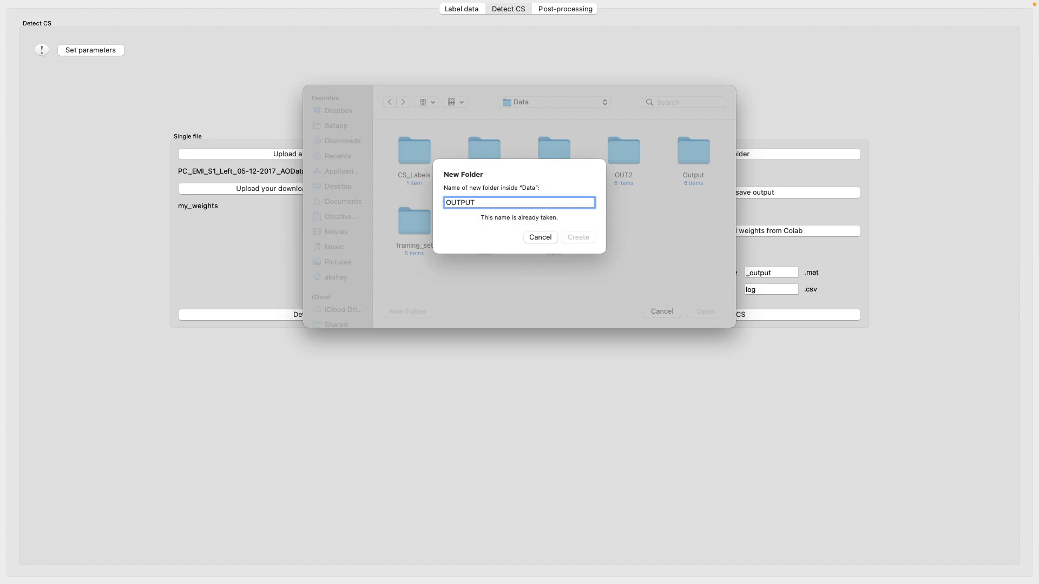
type("3")
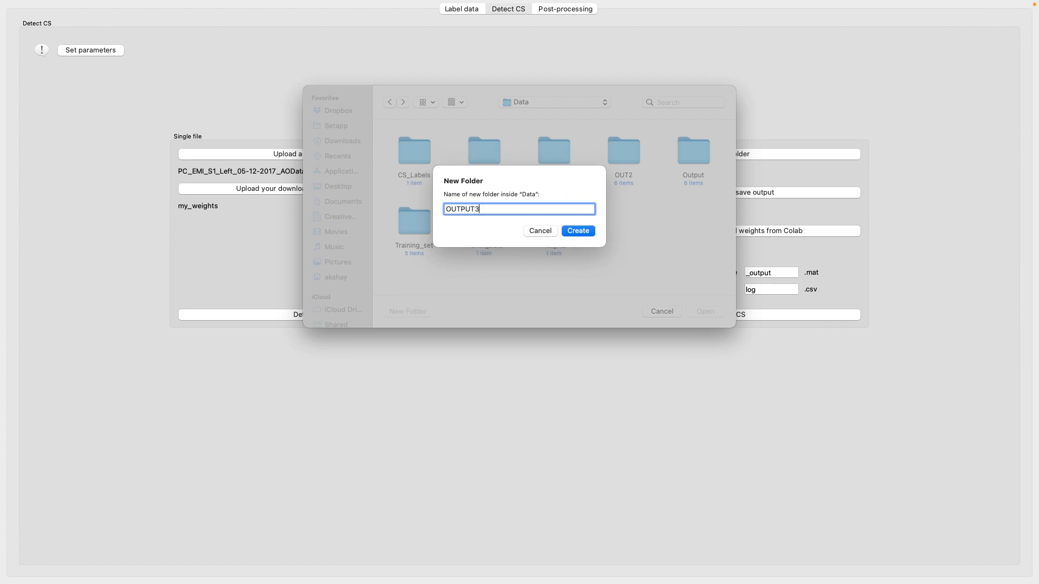
left_click(589, 236)
left_click(720, 312)
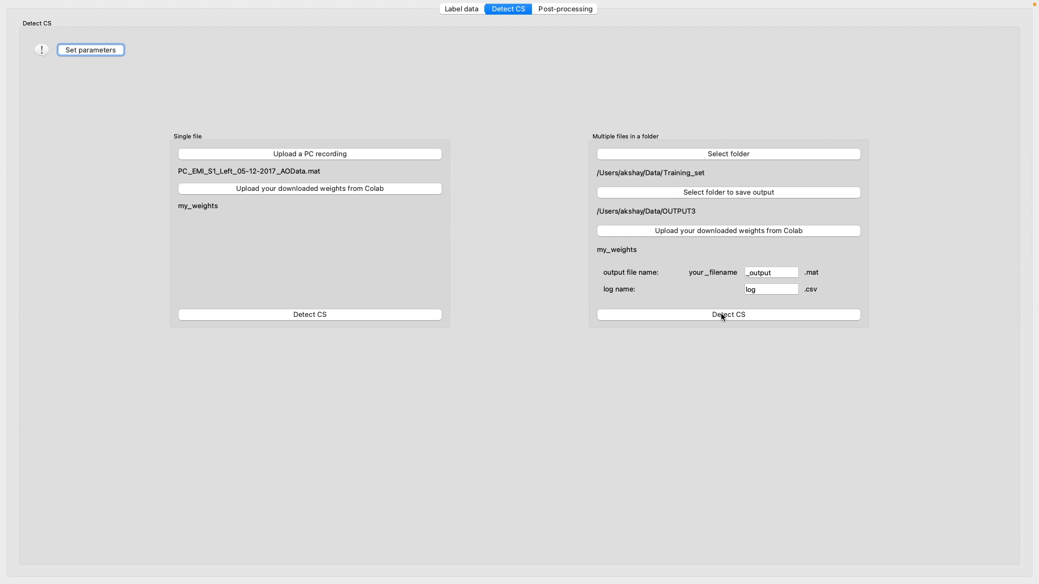
Upload my_weights from the Data/Weights folder as the trained weights for multiple-file detection
left_click(741, 232)
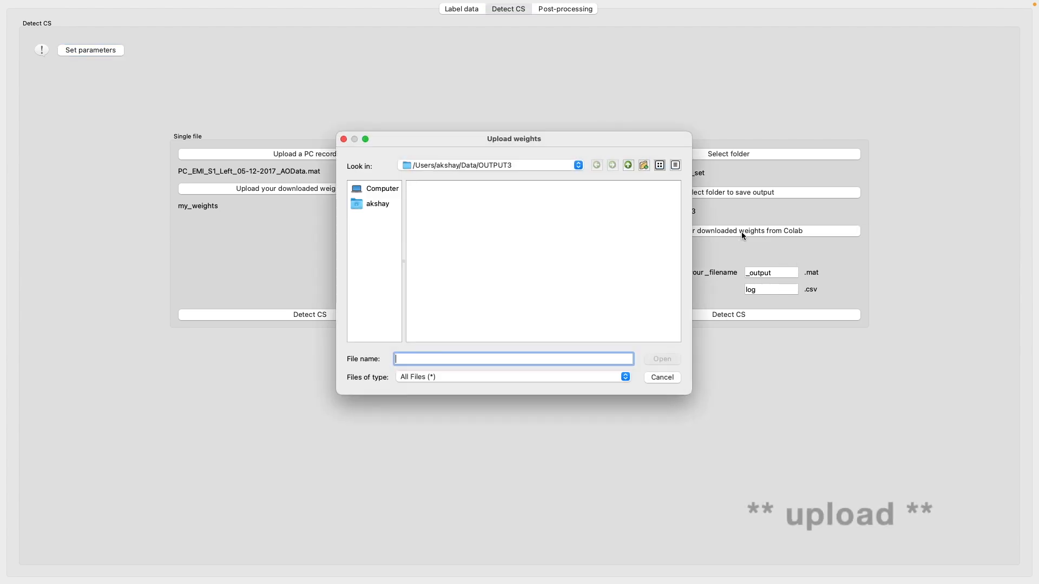
left_click(388, 209)
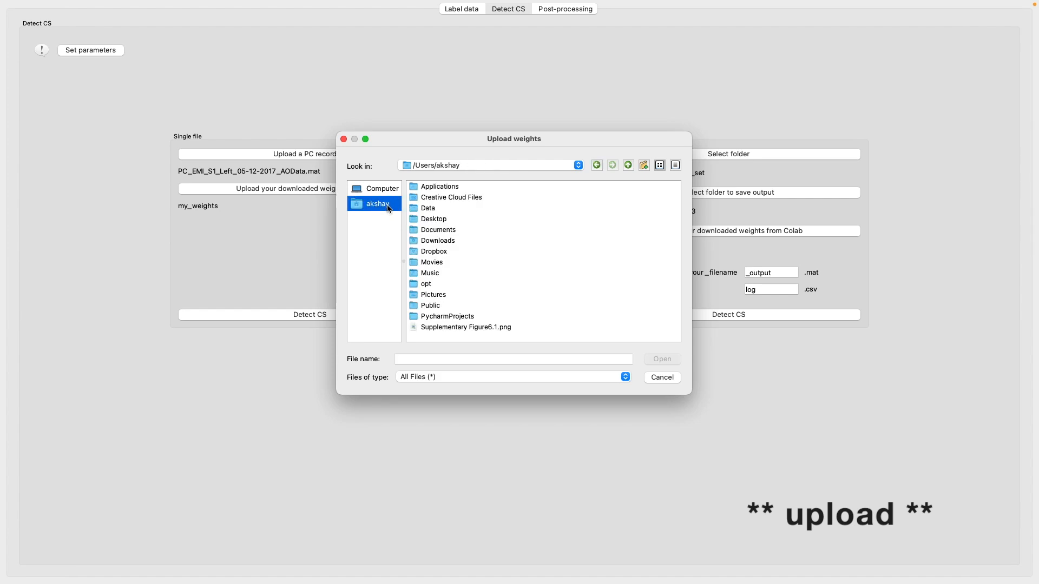
double_click(427, 210)
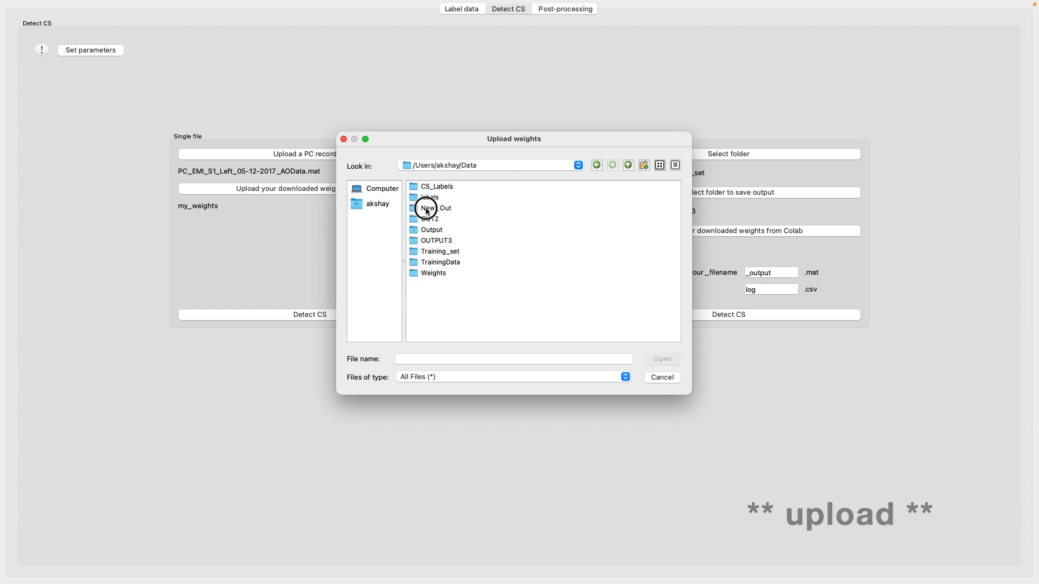
double_click(437, 274)
double_click(447, 188)
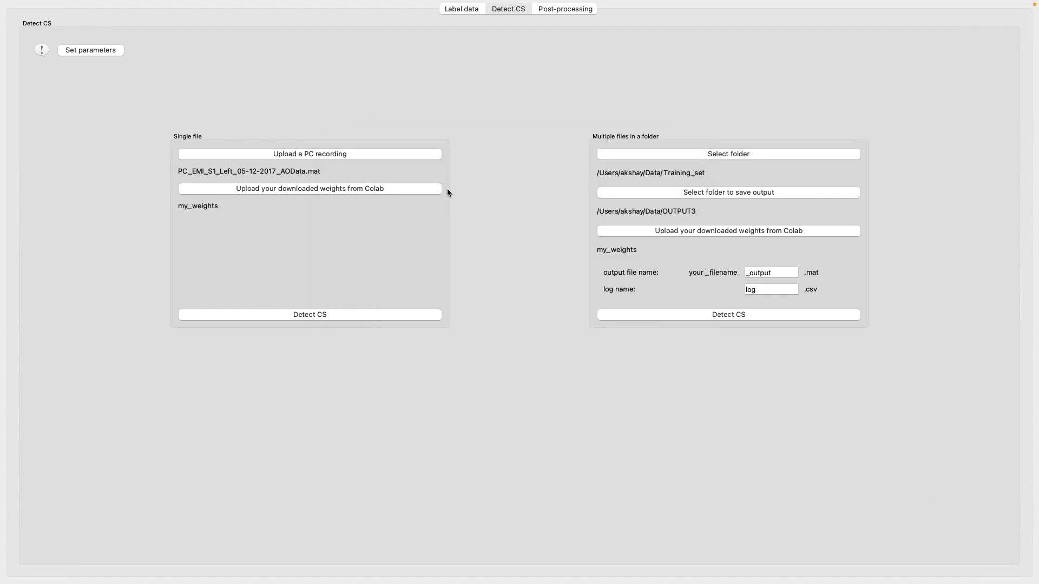
Set the output file name suffix to CS_output and run complex spike detection on all files in the folder
left_click(748, 273)
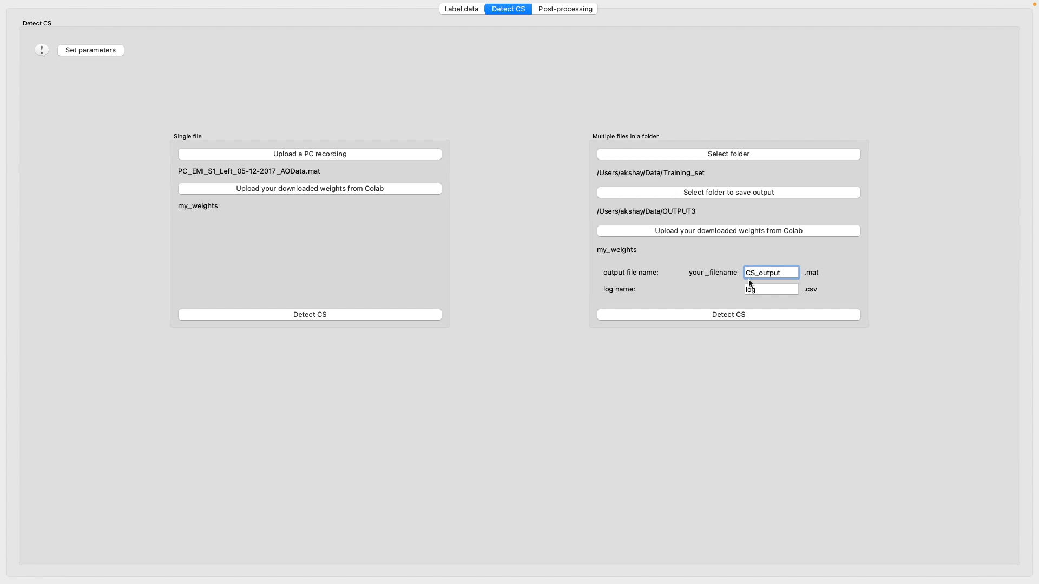
left_click(745, 315)
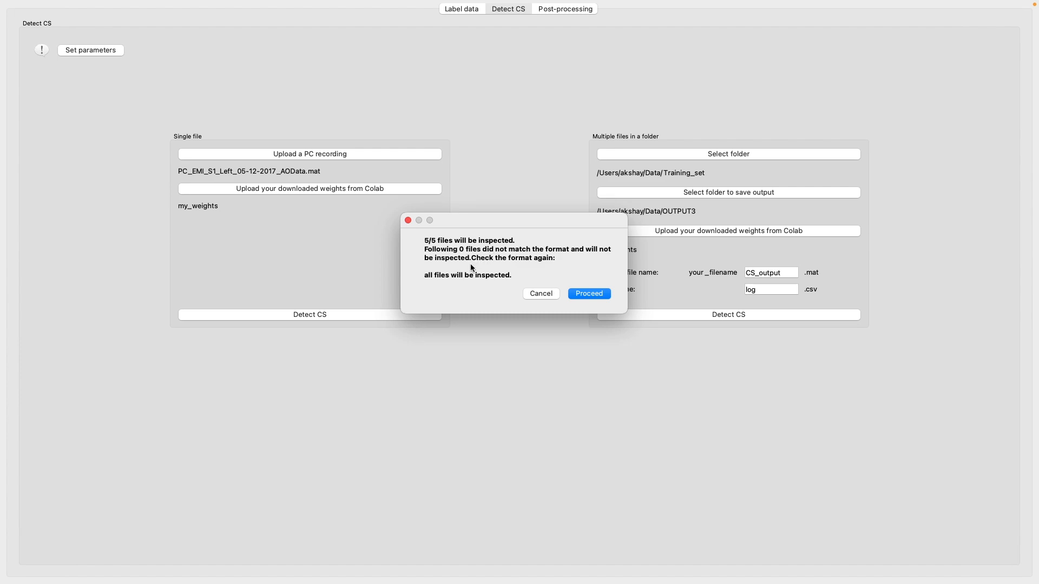
left_click(581, 294)
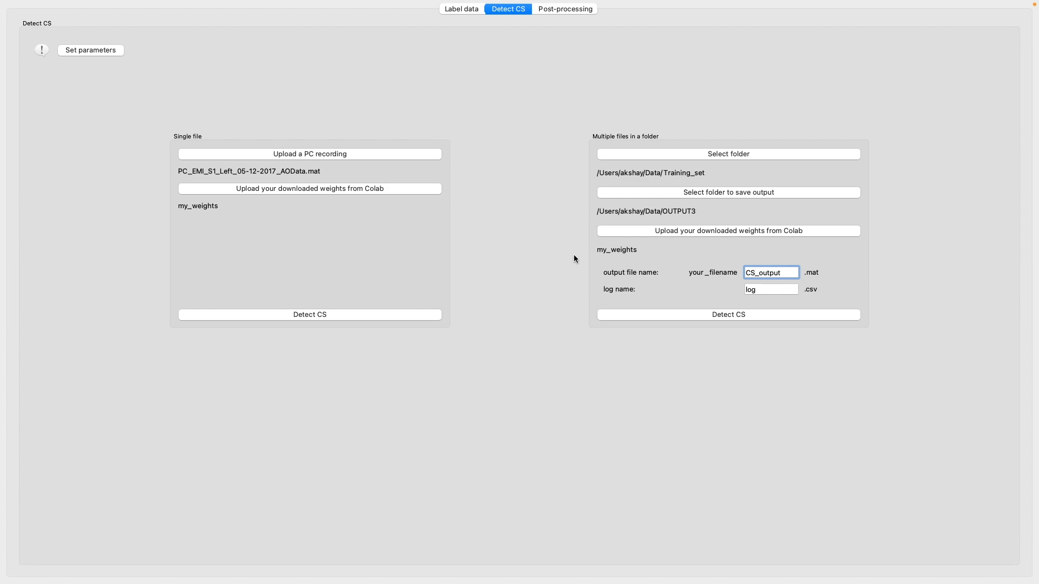
Switch to the post-processing page and read the help note on loading the recording and output files
left_click(573, 11)
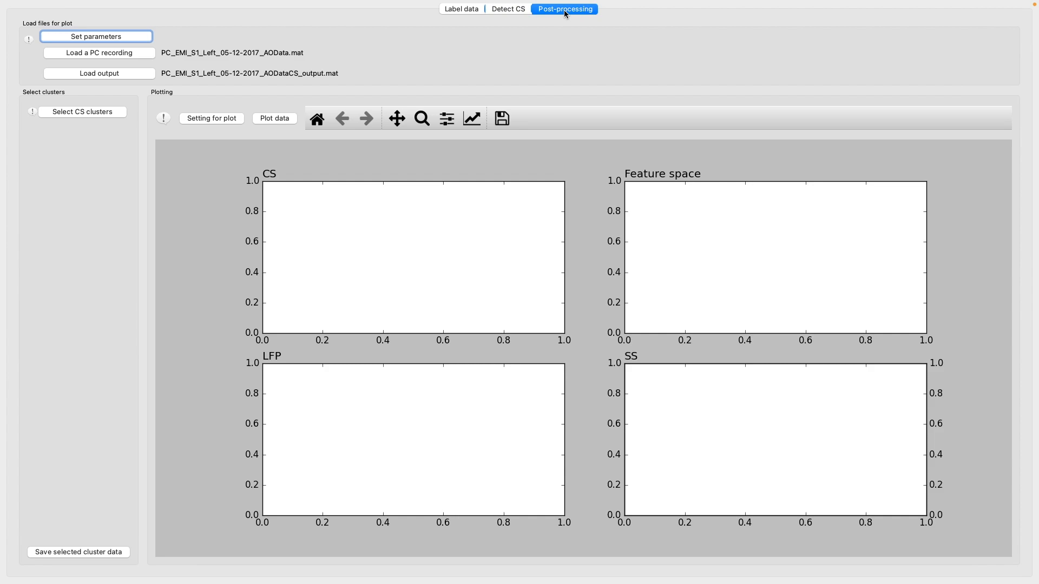
mouse_move(30, 43)
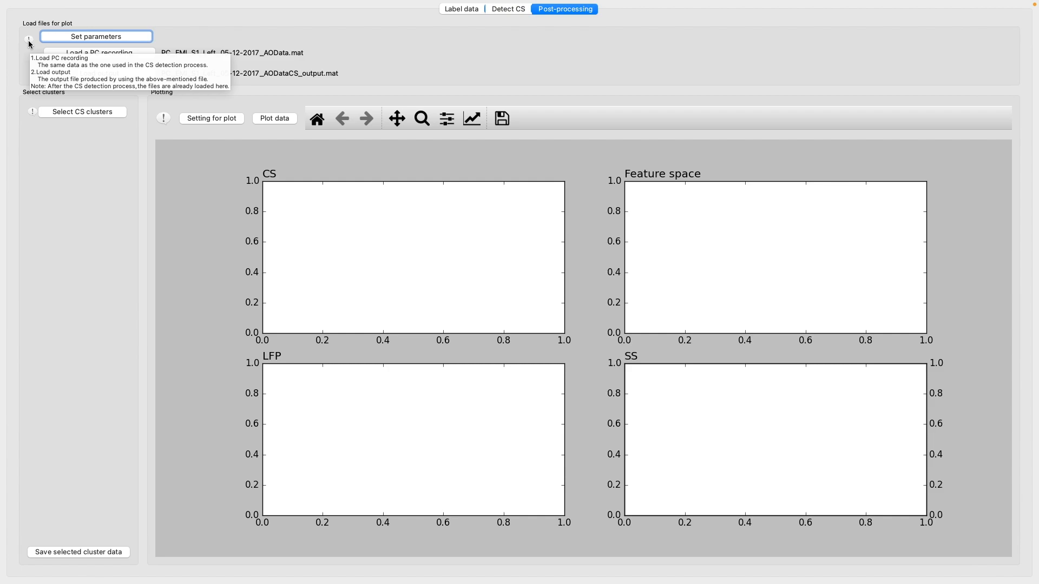
Review the sampling rate and the action potential, LFP and SS train variable names for file loading, and accept them
left_click(70, 38)
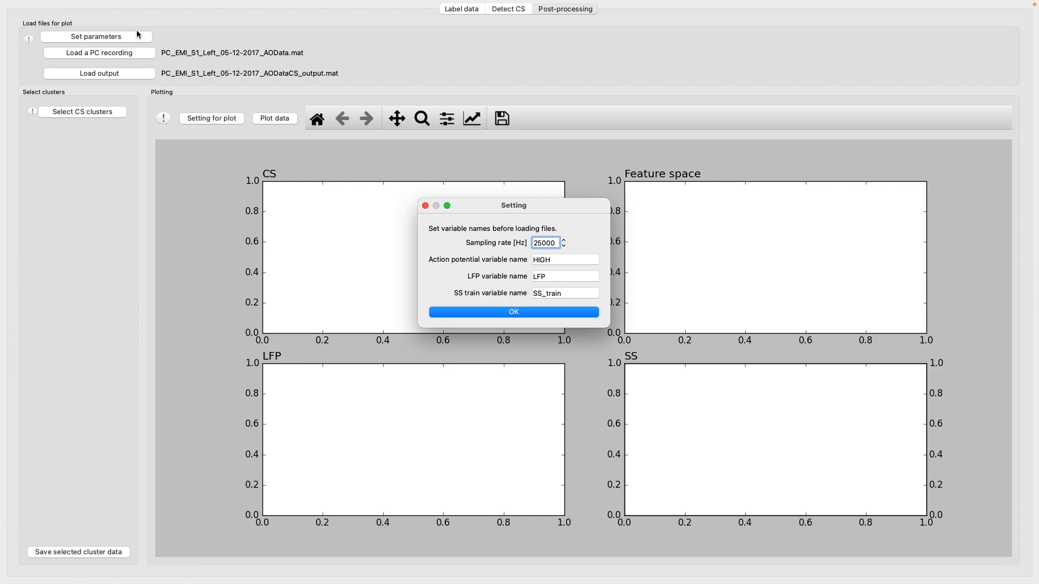
double_click(551, 292)
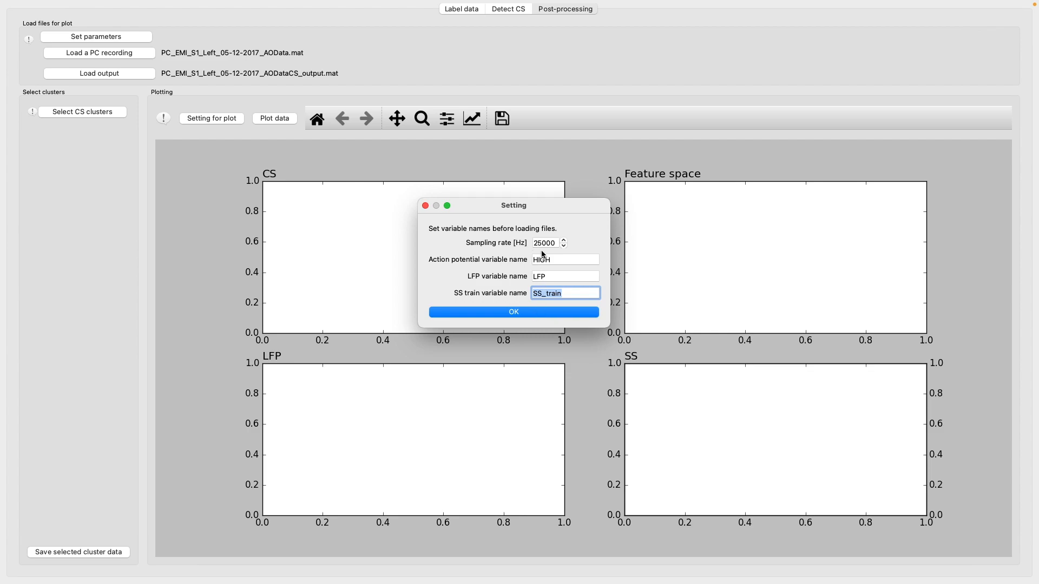
left_click(498, 314)
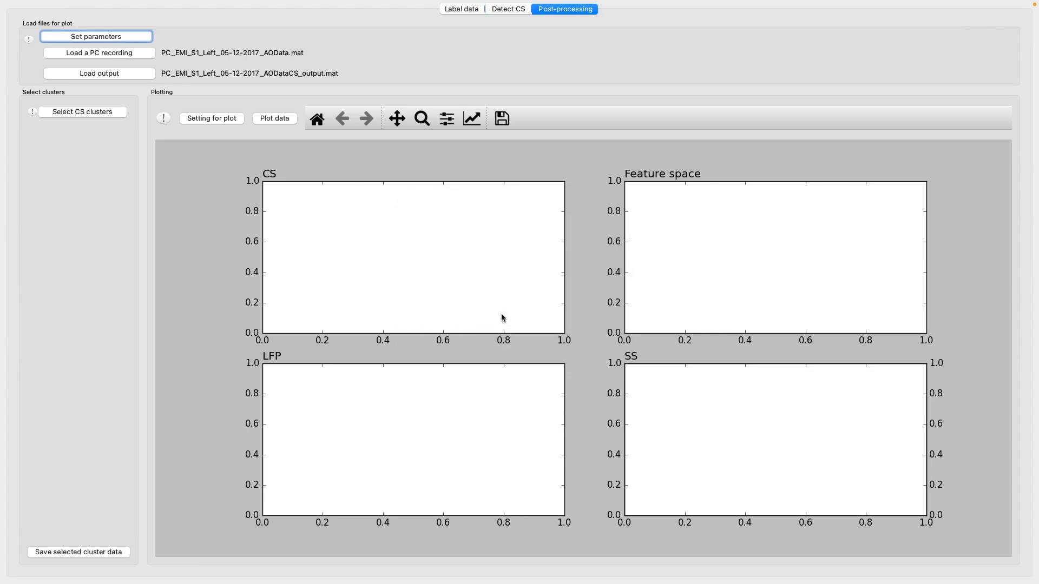
Load the PC recording PC_EMI_S1_Left_06-11-2017_AOData.mat from the Training_set folder
left_click(110, 58)
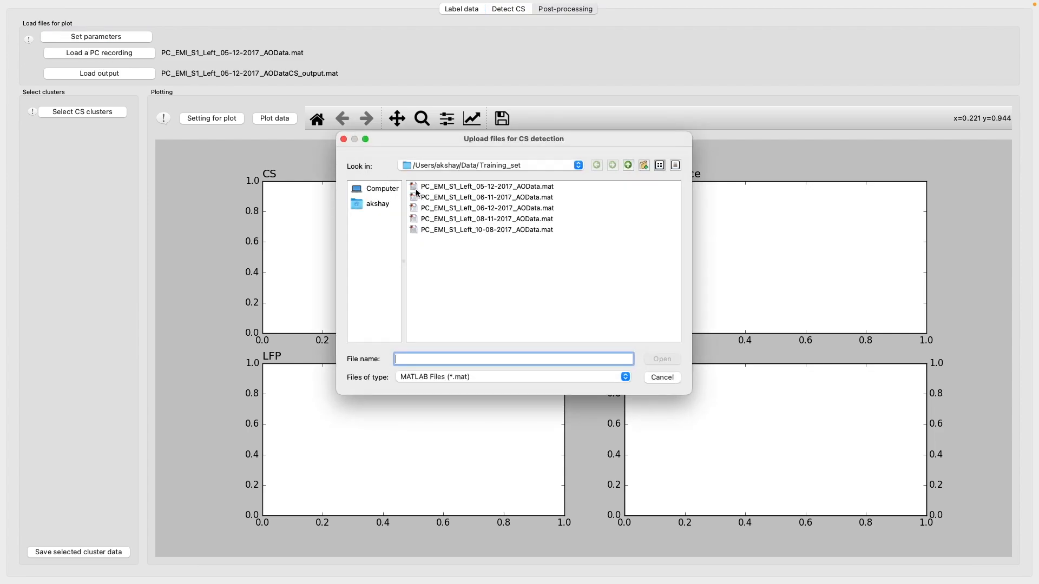
left_click(469, 198)
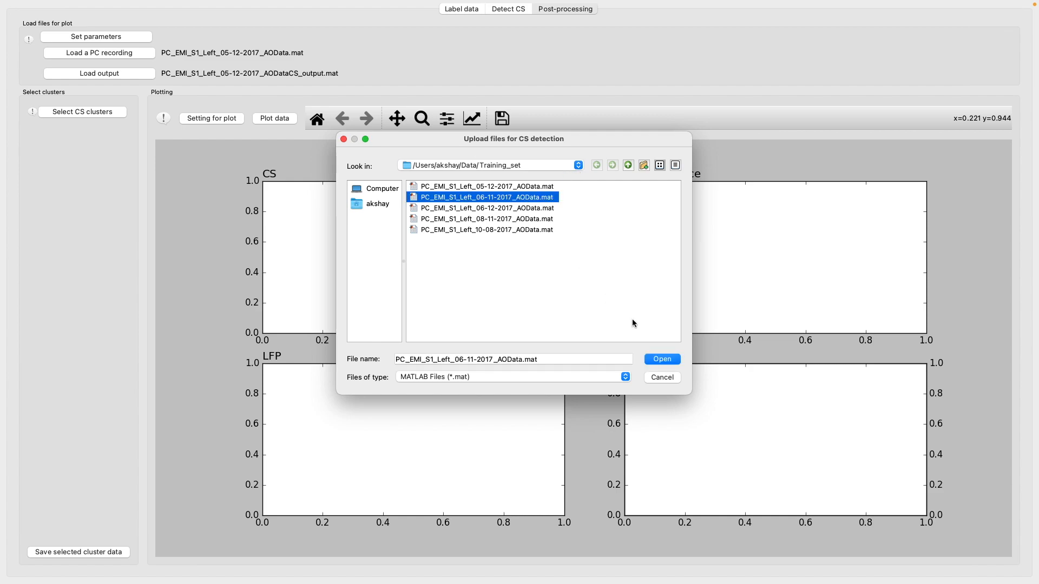
left_click(662, 359)
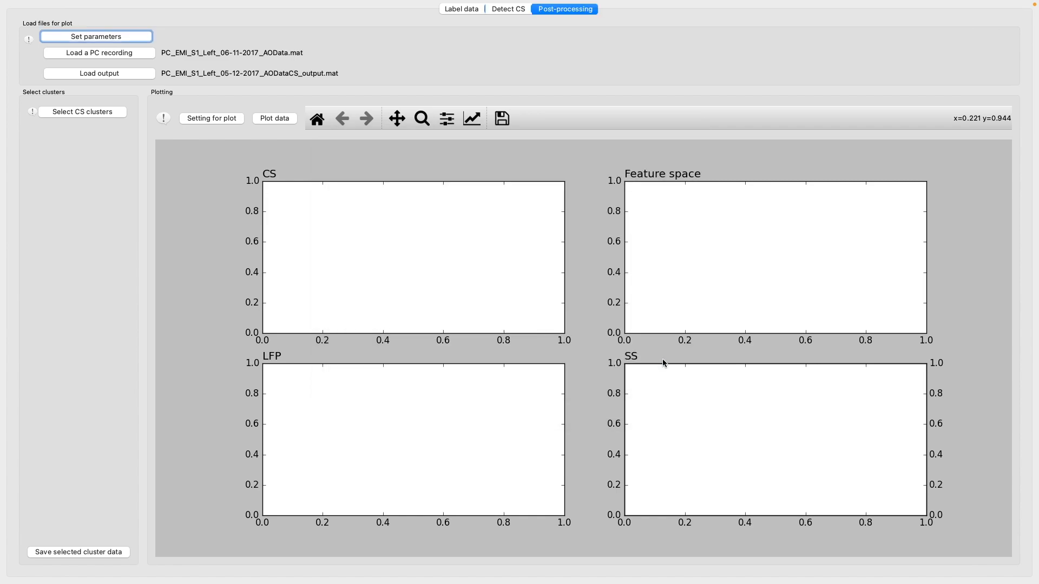
Load the matching output file PC_EMI_S1_Left_06-11-2017_AODataCS_output.mat from the Data/OUTPUT3 folder
left_click(120, 76)
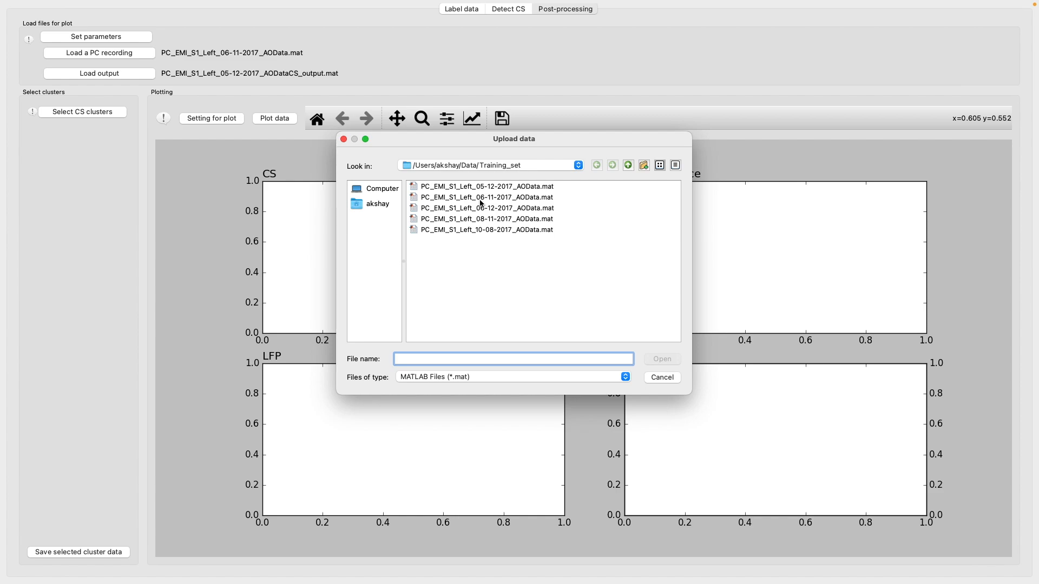
left_click(579, 168)
left_click(363, 206)
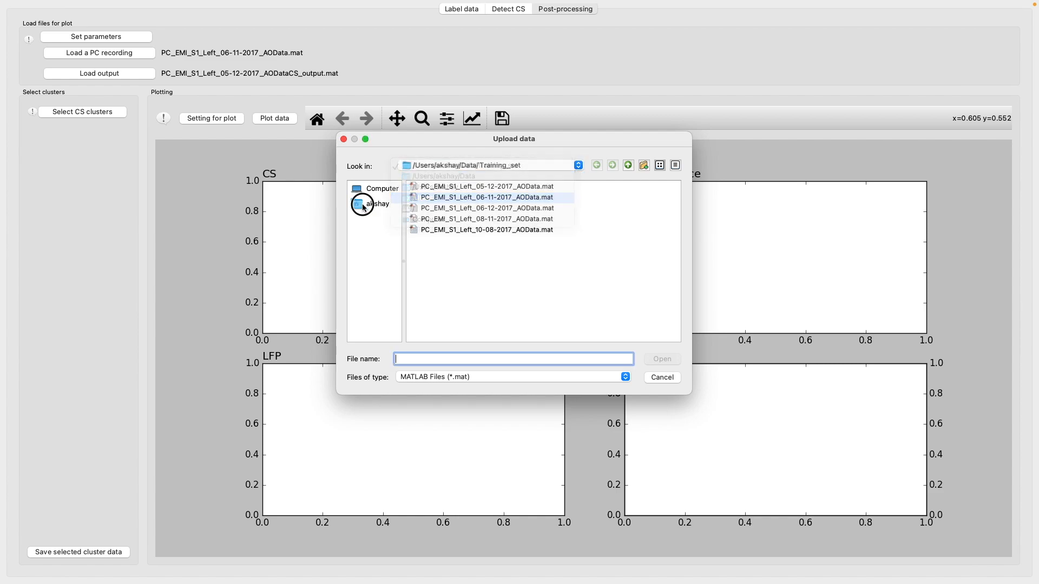
left_click(428, 211)
double_click(427, 211)
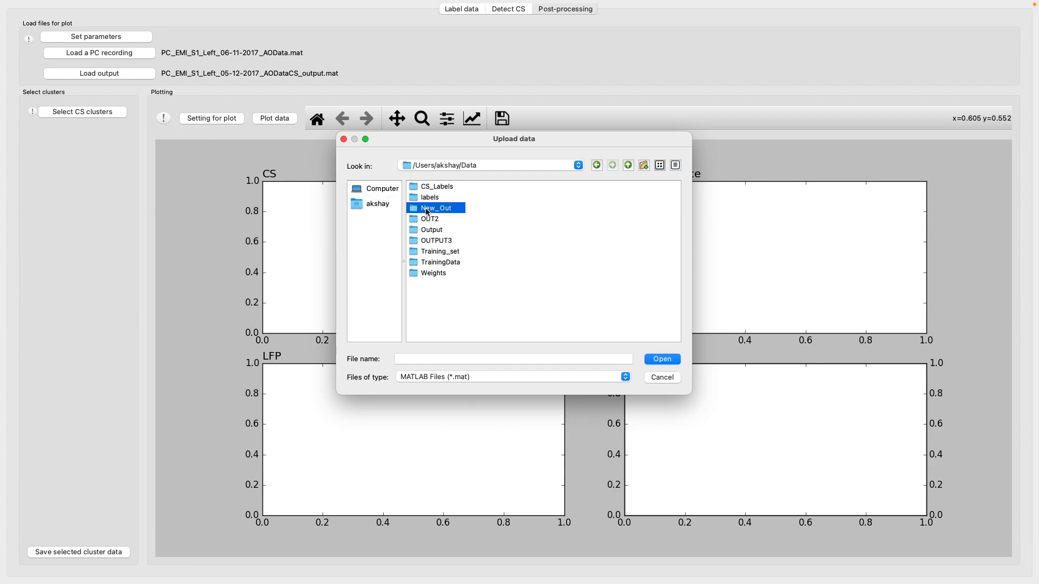
double_click(434, 241)
left_click(456, 210)
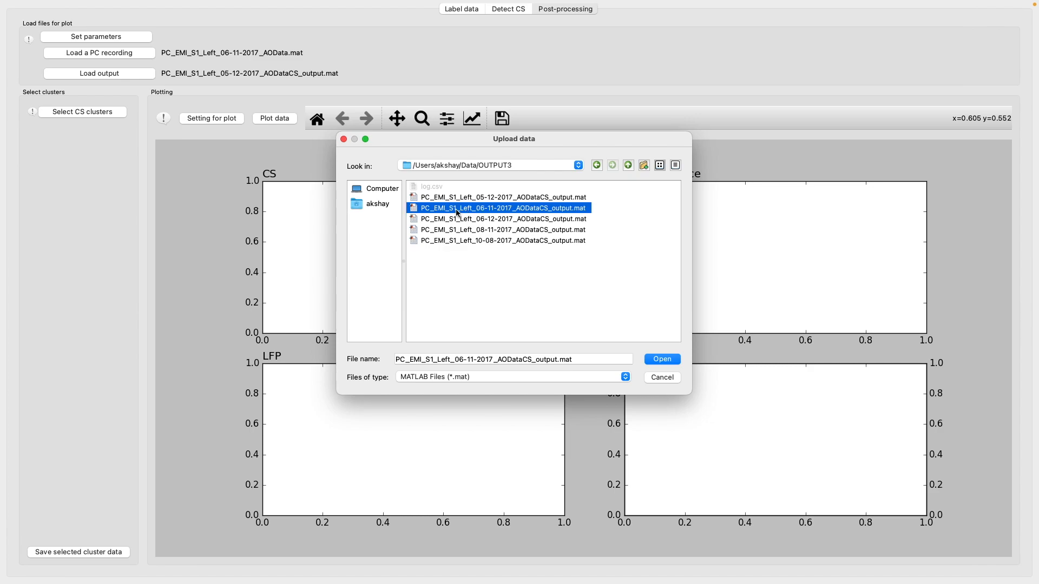
double_click(457, 210)
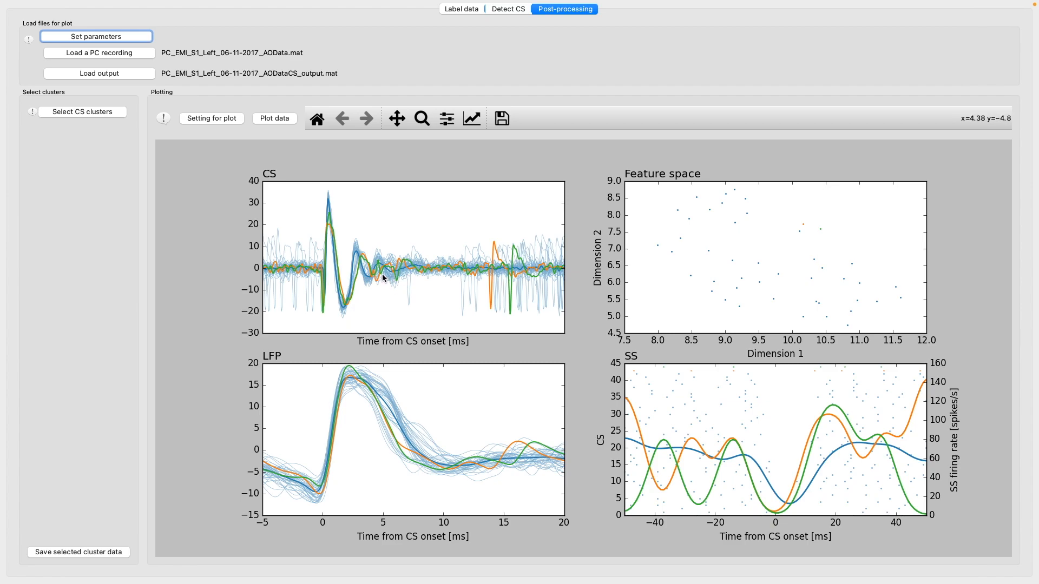
Display the selection options for the detected CS clusters
left_click(70, 113)
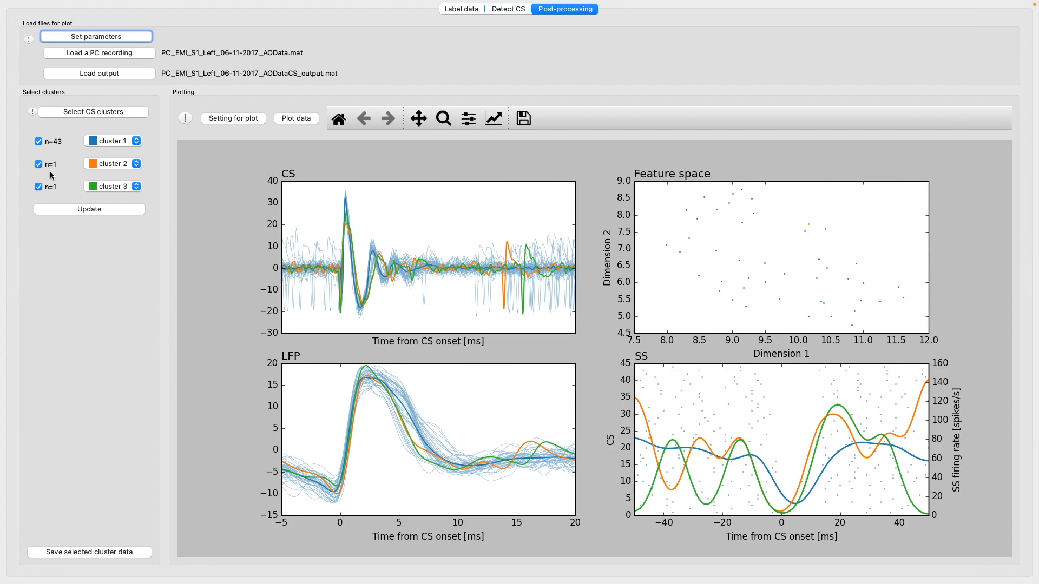
Try assigning the two n=1 groups to cluster 1, and restore them to cluster 2 and cluster 3
left_click(137, 167)
left_click(114, 159)
left_click(134, 187)
left_click(119, 164)
left_click(121, 168)
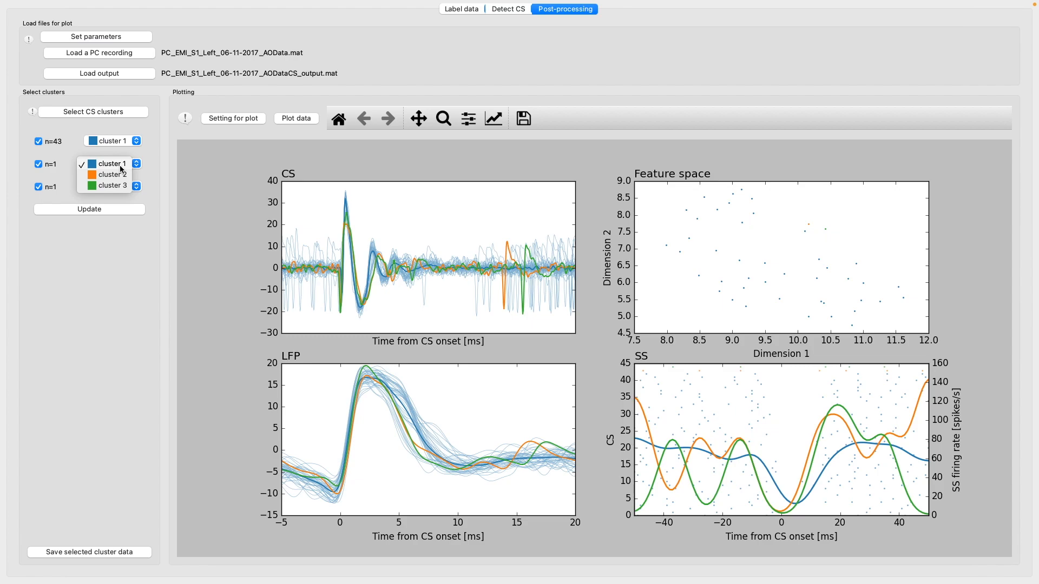
left_click(113, 174)
left_click(111, 186)
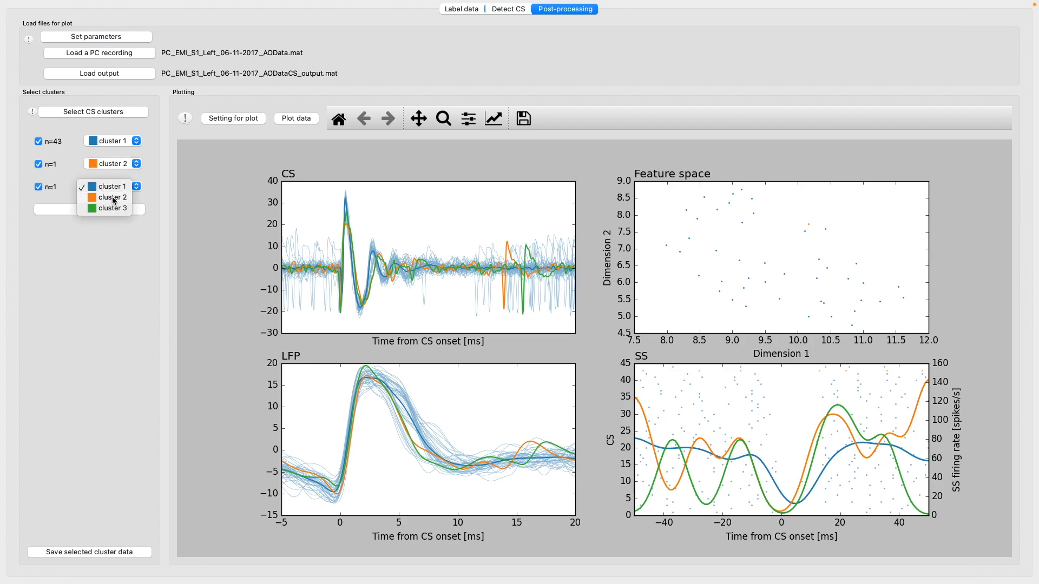
left_click(109, 208)
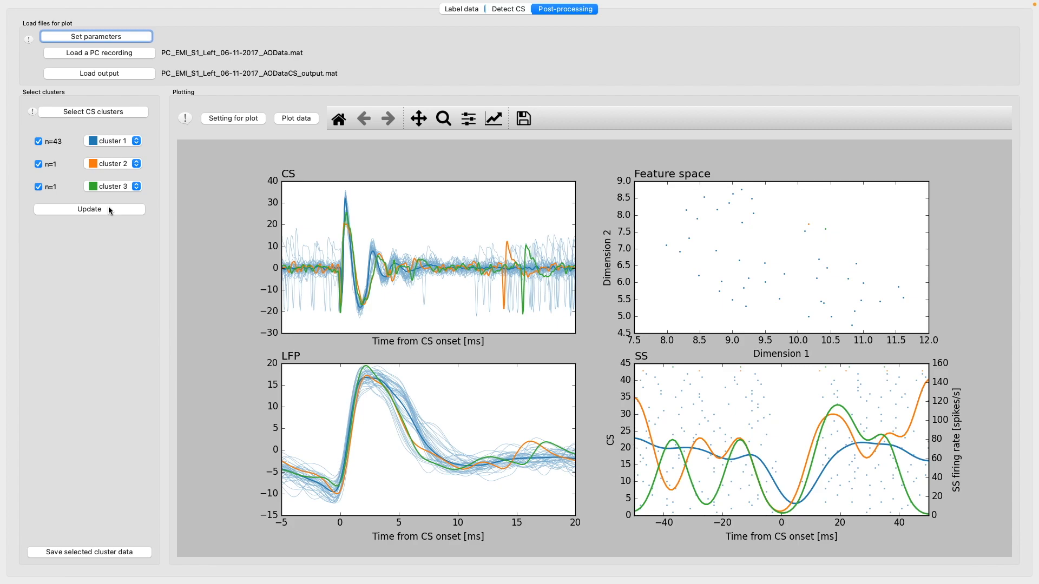
Merge both n=1 groups into cluster 1 and update the plots
left_click(112, 163)
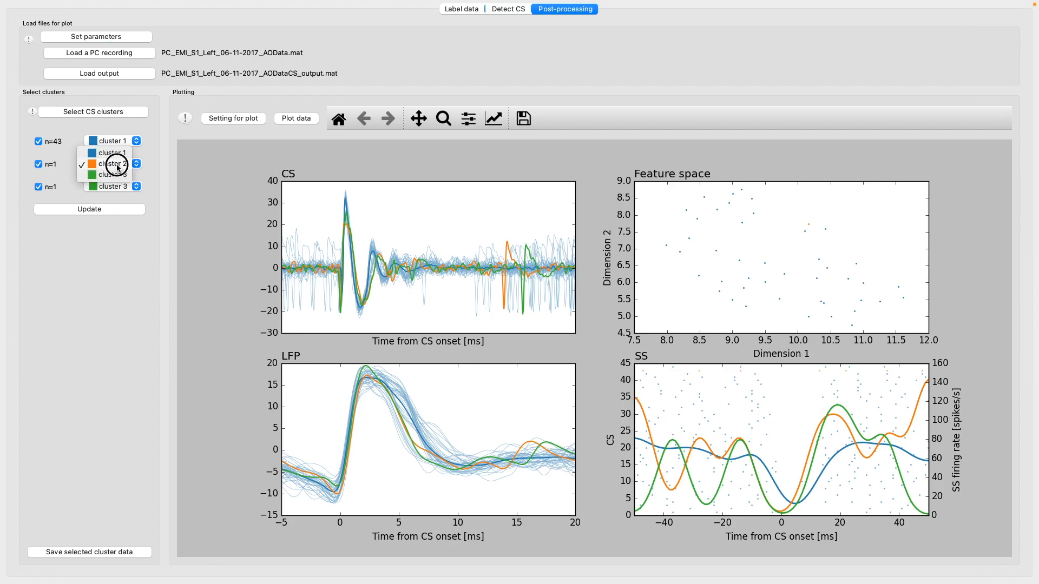
left_click(111, 153)
left_click(124, 187)
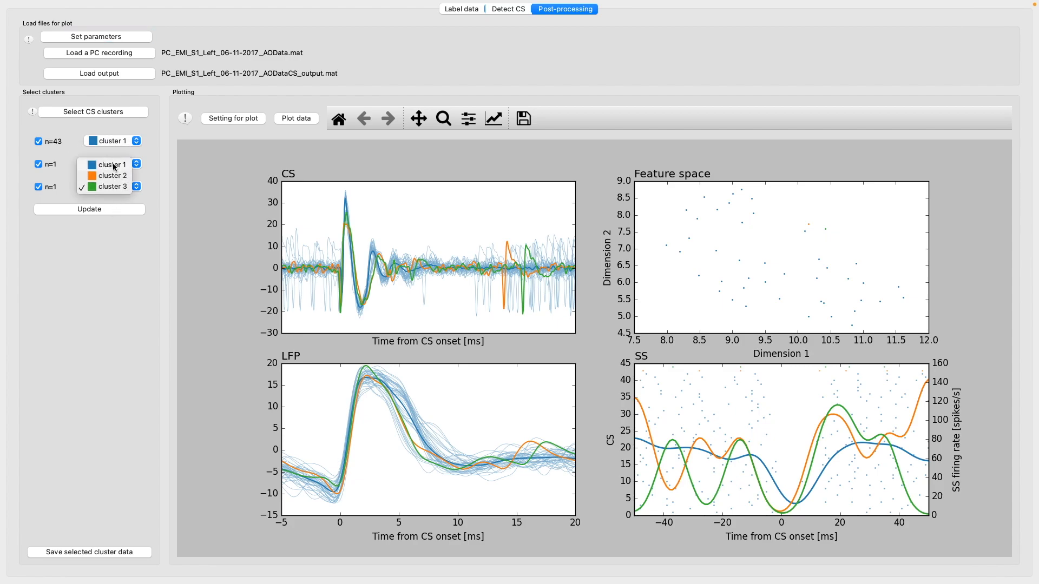
left_click(113, 164)
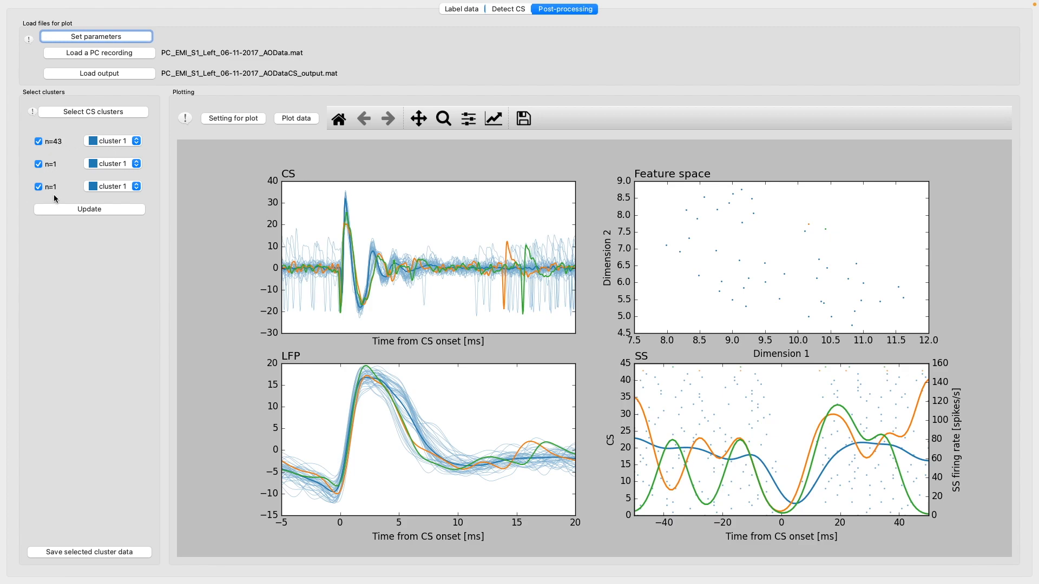
left_click(98, 212)
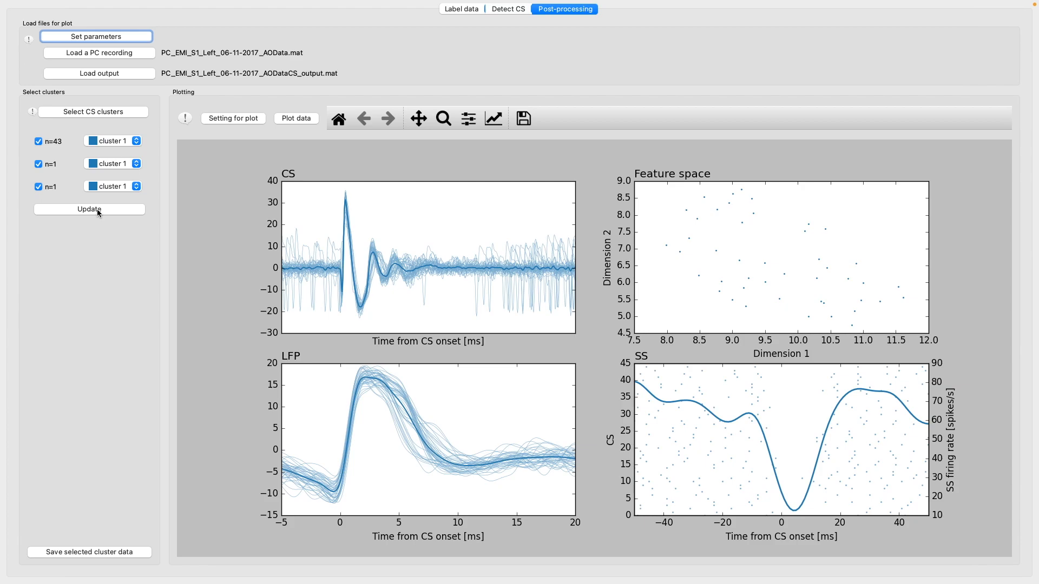
left_click(101, 553)
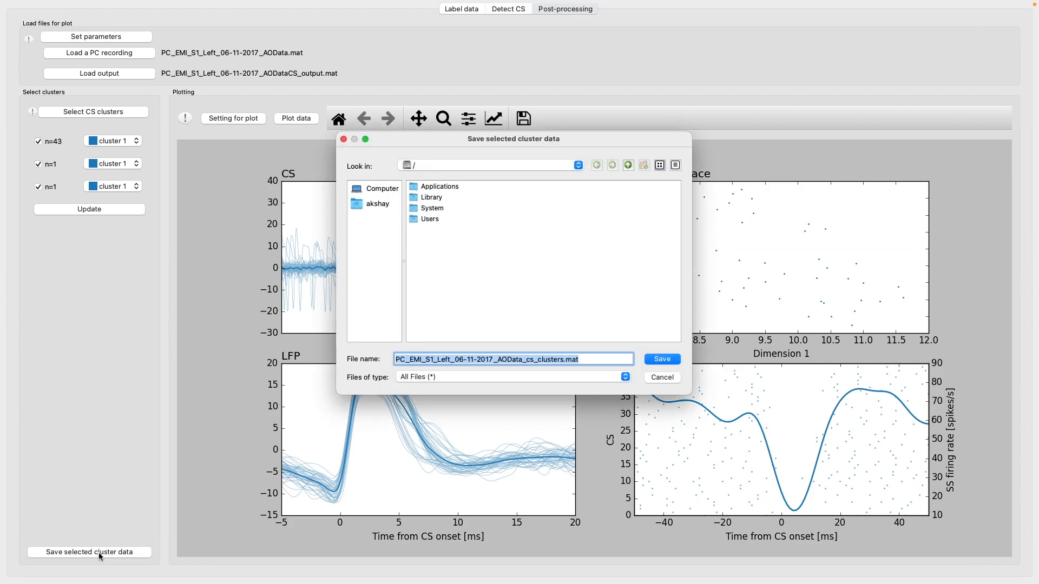
double_click(434, 219)
double_click(428, 190)
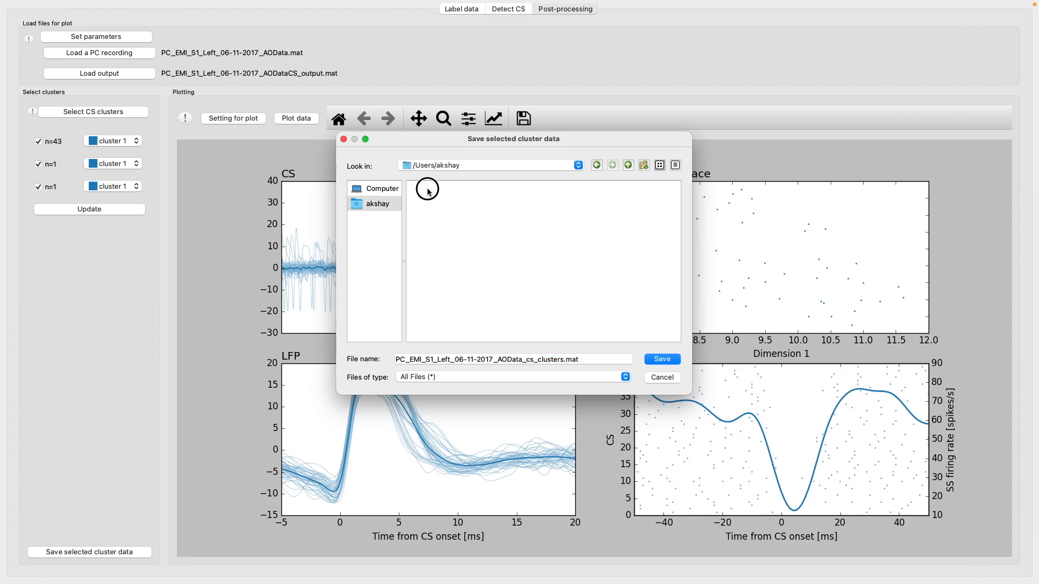
double_click(436, 210)
left_click(437, 210)
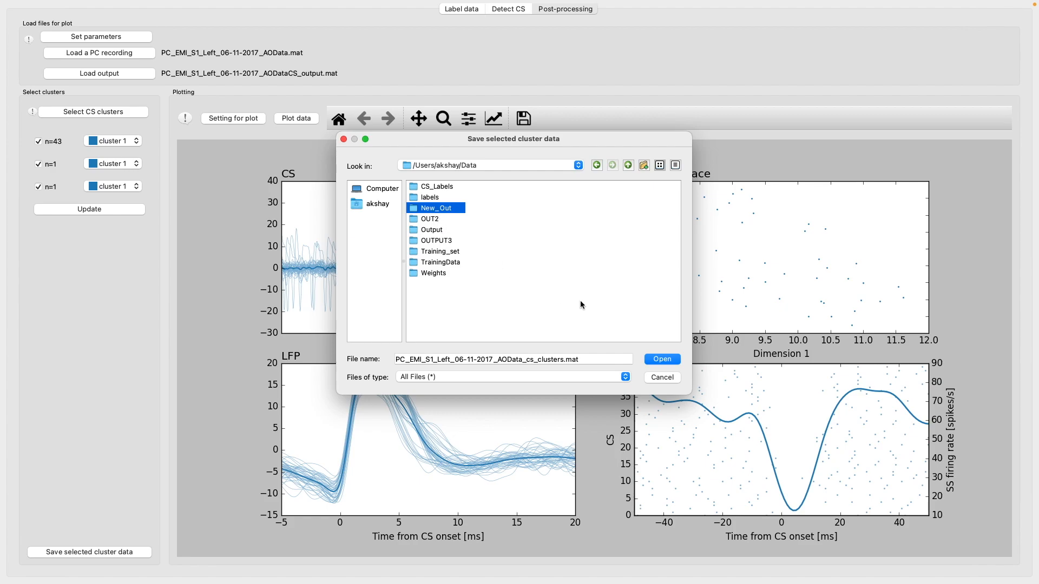
left_click(663, 378)
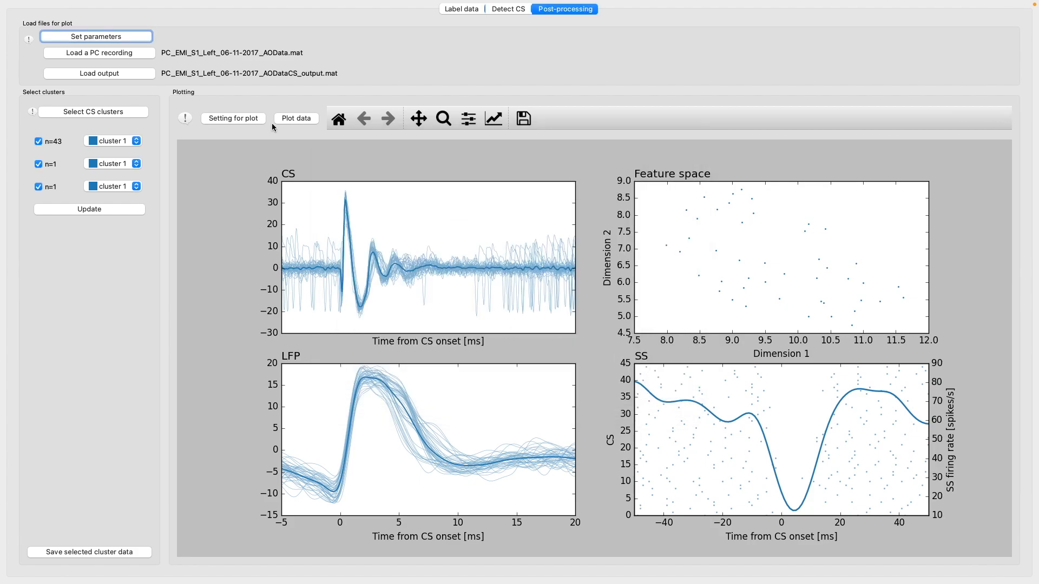
Set the start of the time range for CS & LFP to -10 ms and replot the data
left_click(244, 119)
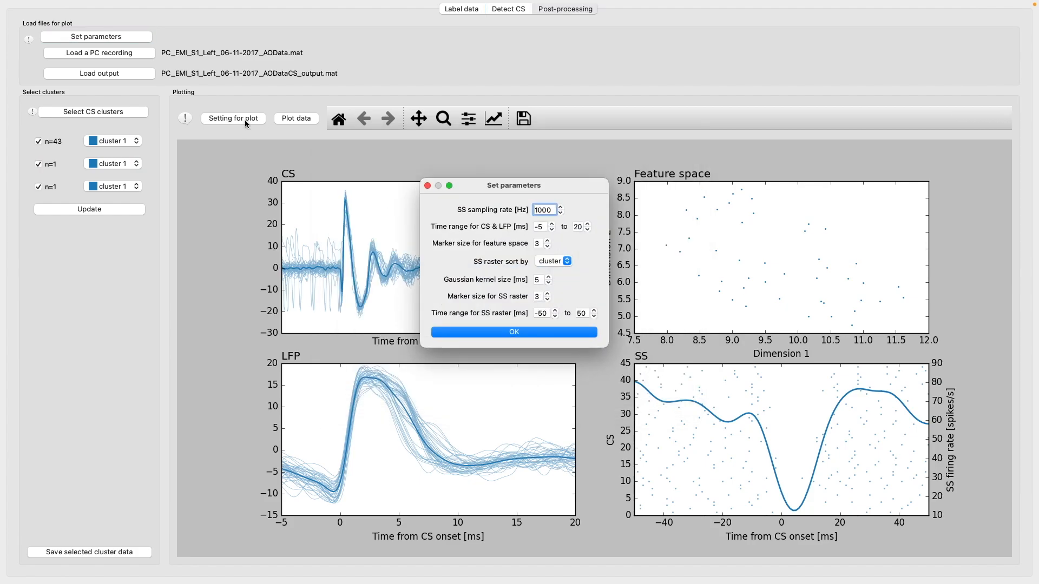
left_click_drag(478, 189, 766, 60)
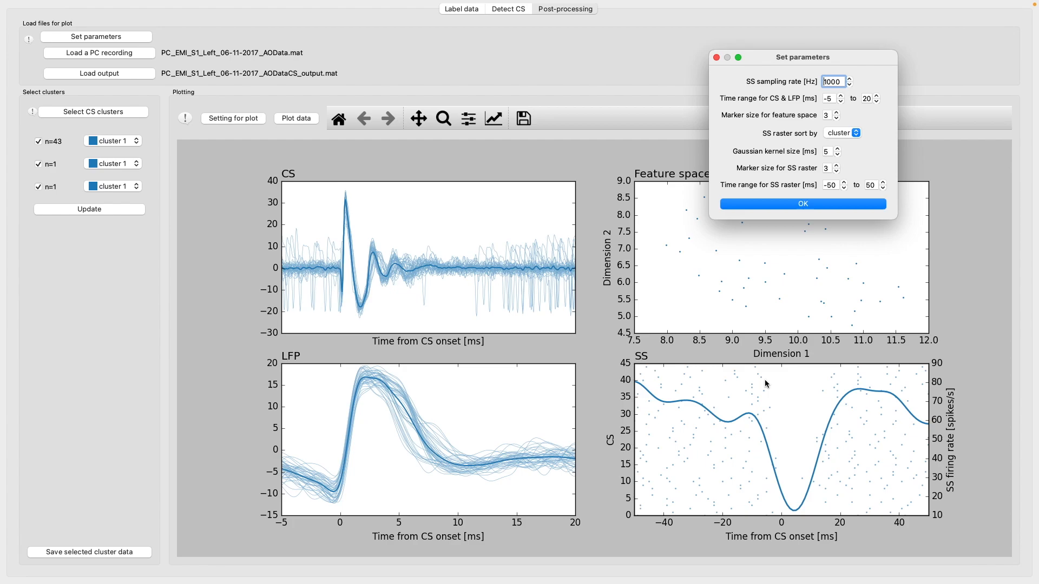
left_click(842, 102)
left_click(828, 99)
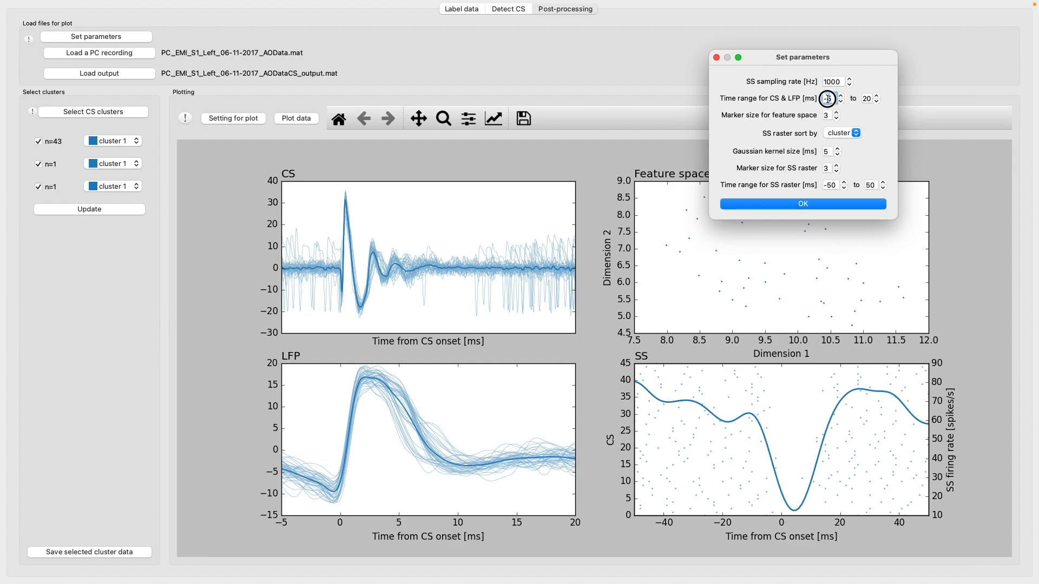
key("BackSpace")
type("10")
left_click(791, 204)
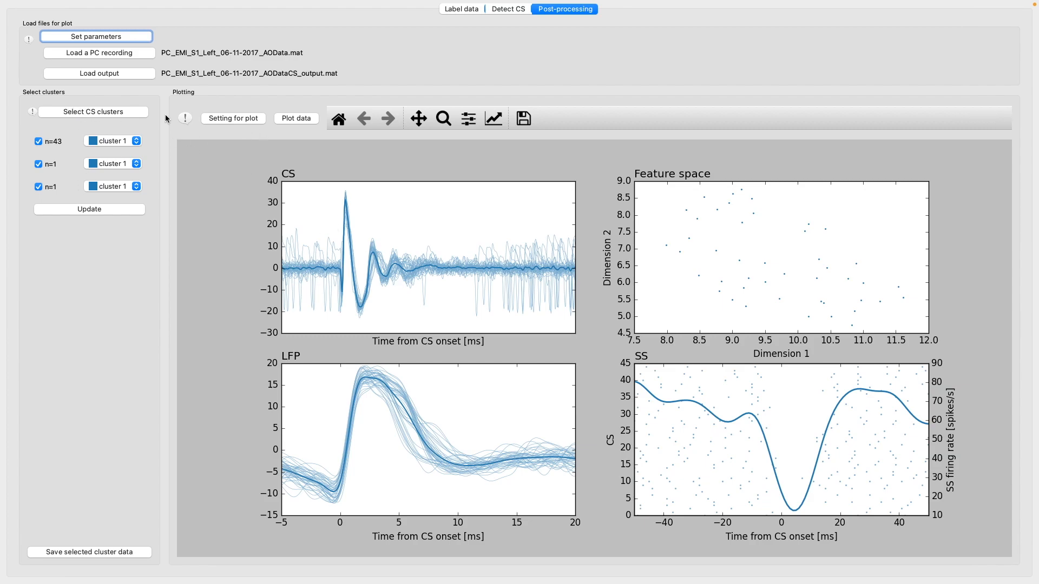
left_click(296, 118)
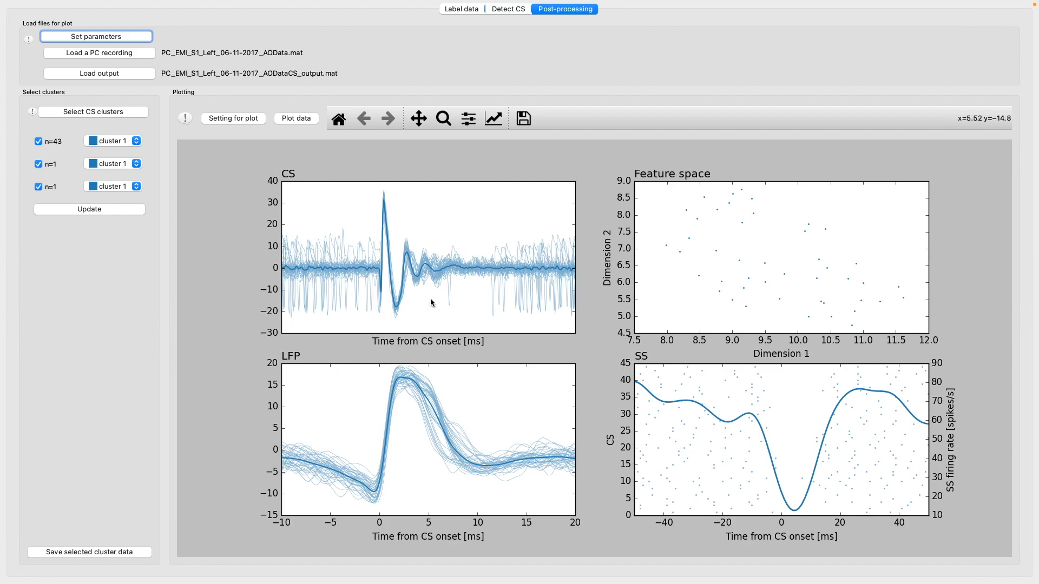
Set the marker size for the feature space to 10 and replot the data
left_click(242, 120)
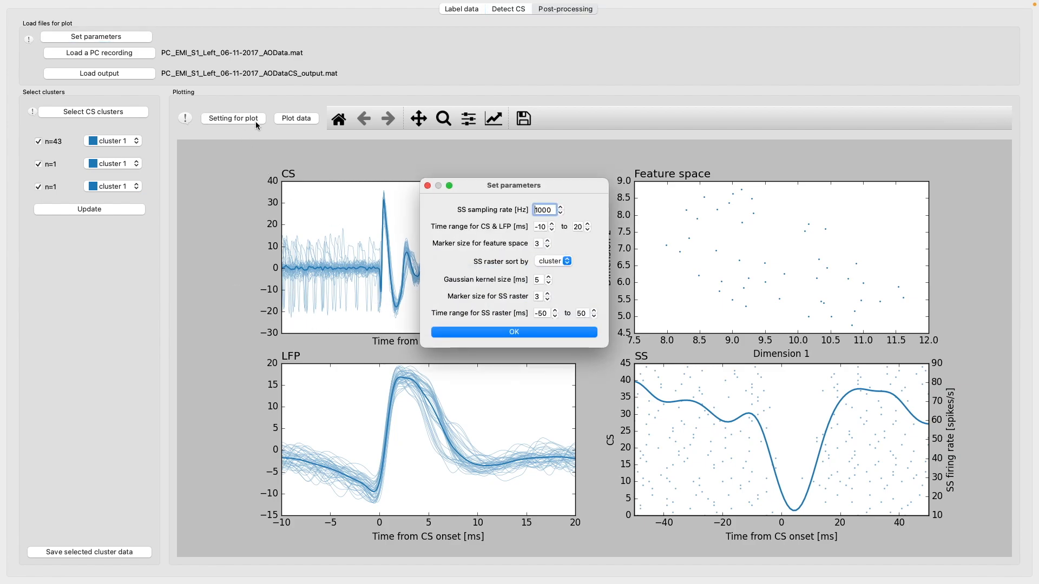
left_click_drag(514, 186, 842, 39)
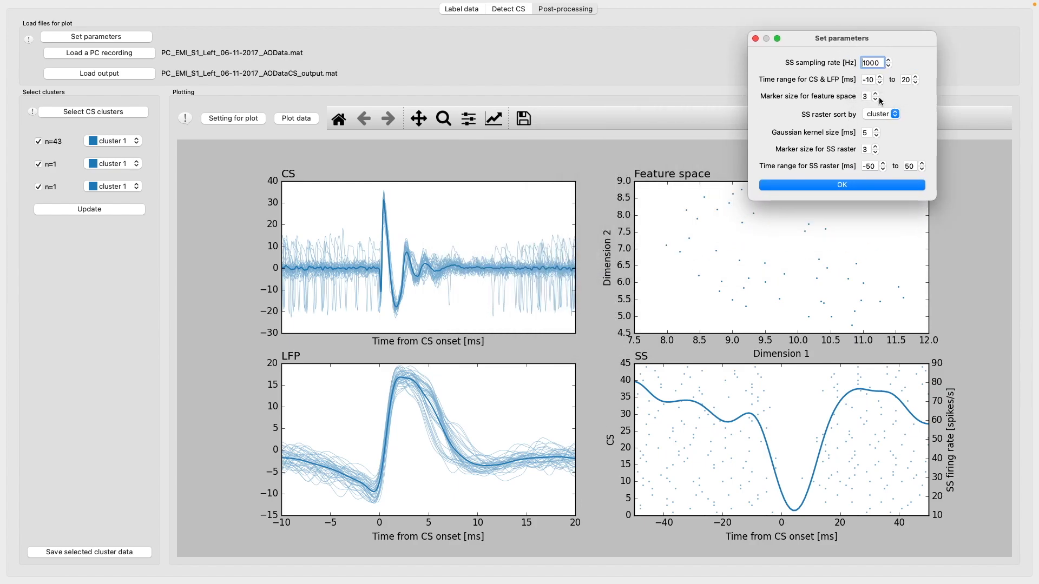
left_click(875, 94)
left_click(876, 94)
left_click(876, 93)
left_click(876, 94)
left_click(875, 94)
left_click(875, 93)
left_click(876, 94)
left_click(827, 187)
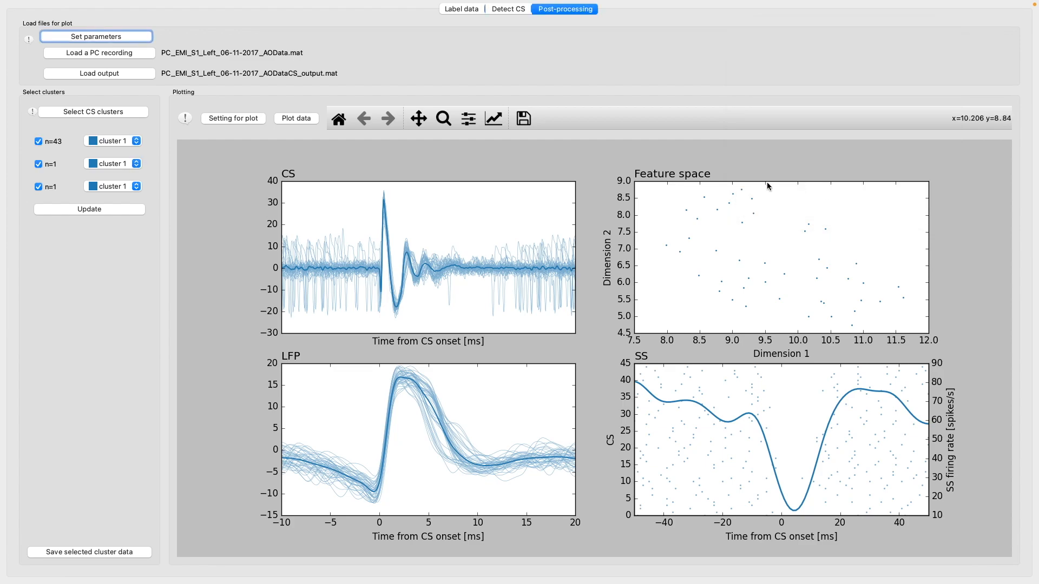
left_click(296, 118)
Increase the marker size for the SS raster and replot the data
left_click(249, 123)
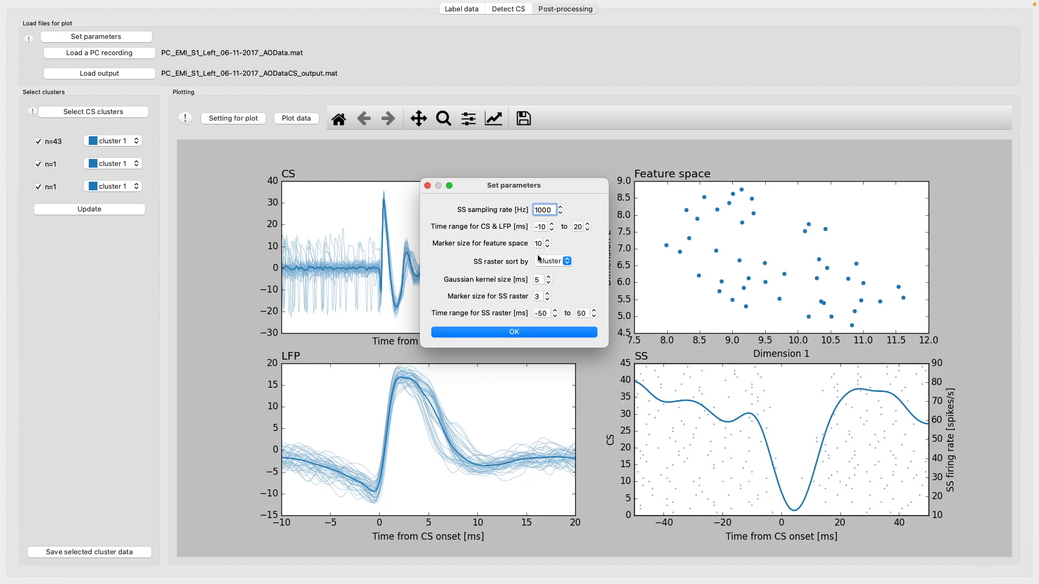
left_click(547, 295)
left_click(547, 295)
left_click(547, 294)
left_click(548, 294)
left_click(547, 294)
left_click(522, 337)
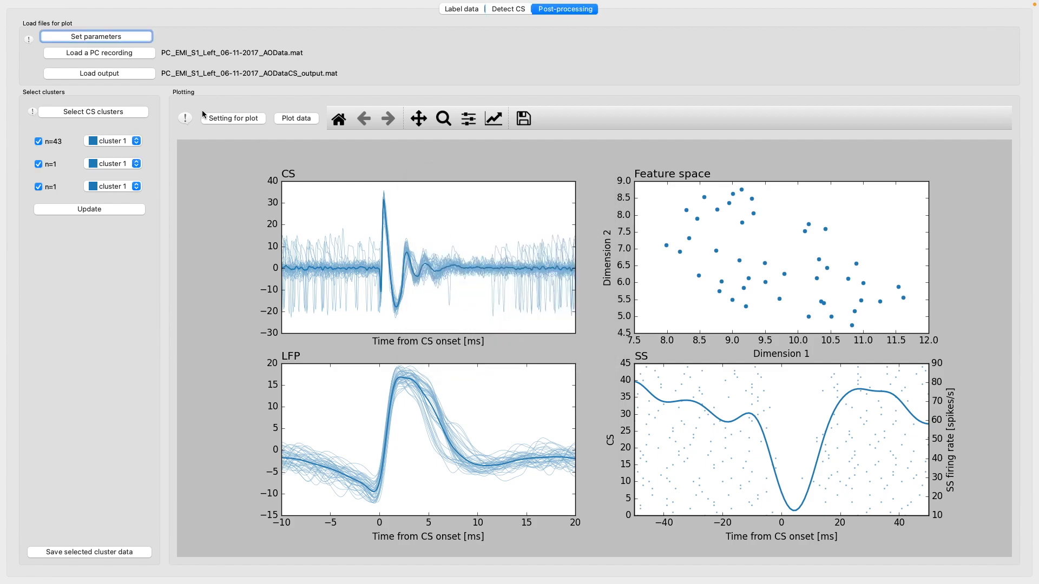
left_click(311, 123)
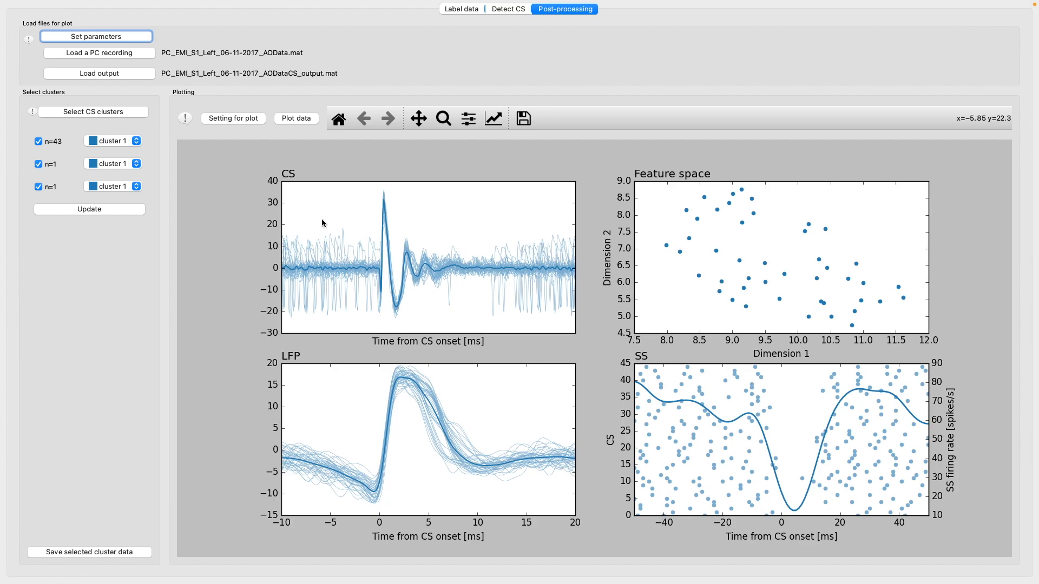
Load the PC recording PC_EMI_S1_Left_10-08-2017_AOData.mat from the Training_set folder for plotting
left_click(100, 56)
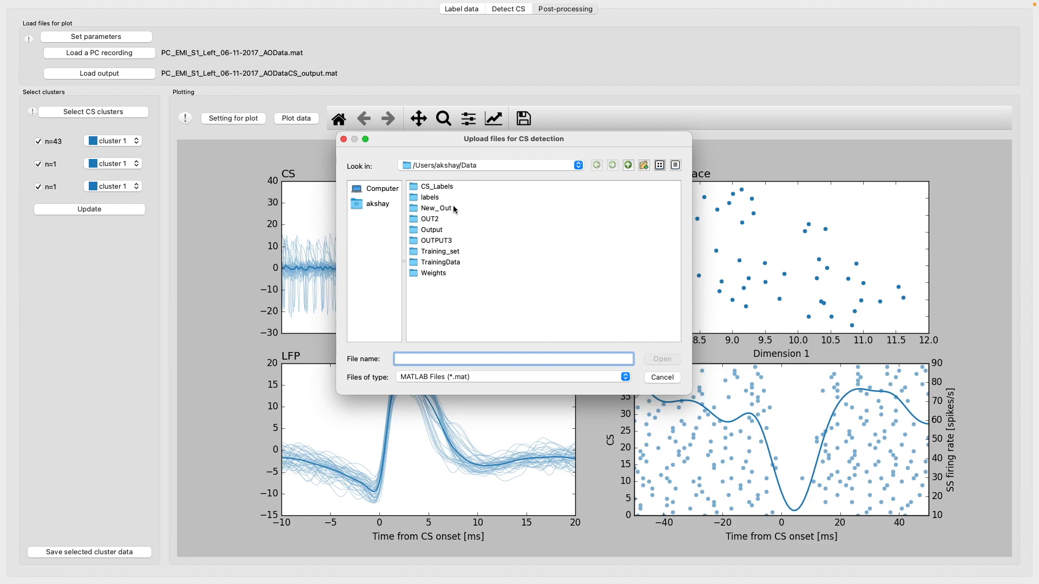
double_click(442, 252)
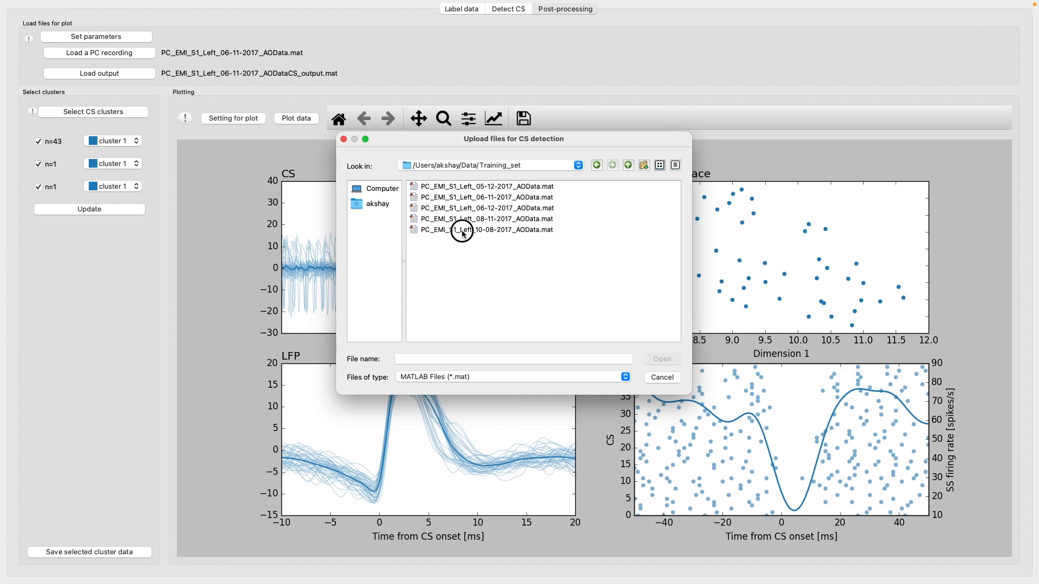
double_click(467, 229)
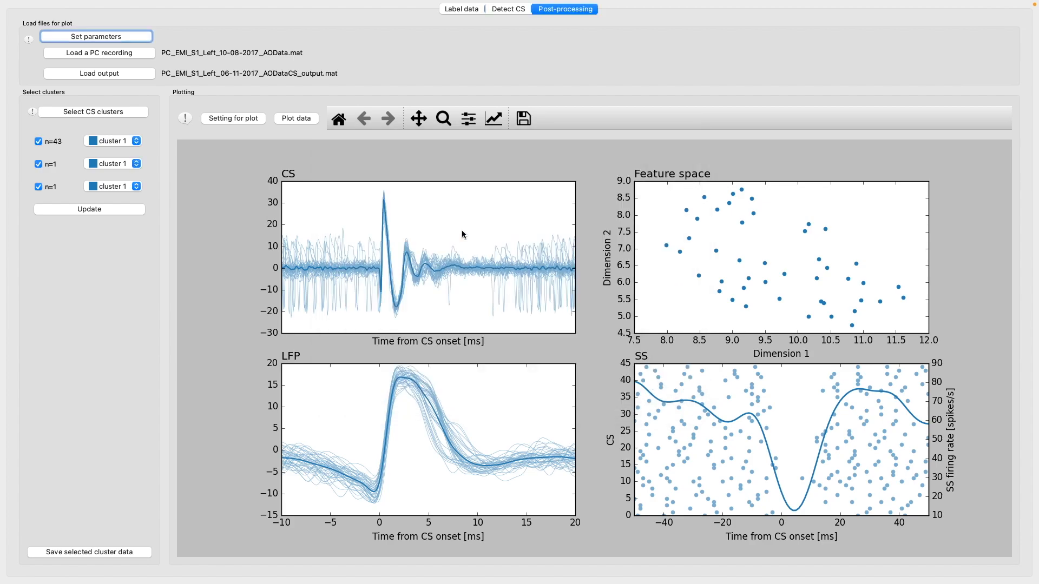
Load the matching detection output PC_EMI_S1_Left_10-08-2017_AODataCS_output.mat from the OUTPUT3 folder
left_click(108, 76)
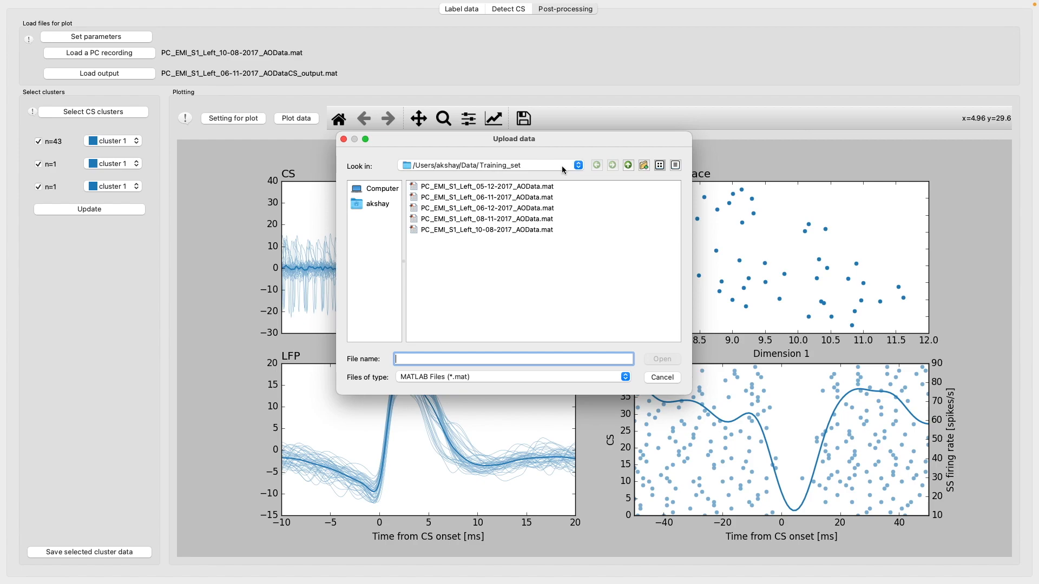
left_click(383, 207)
double_click(433, 210)
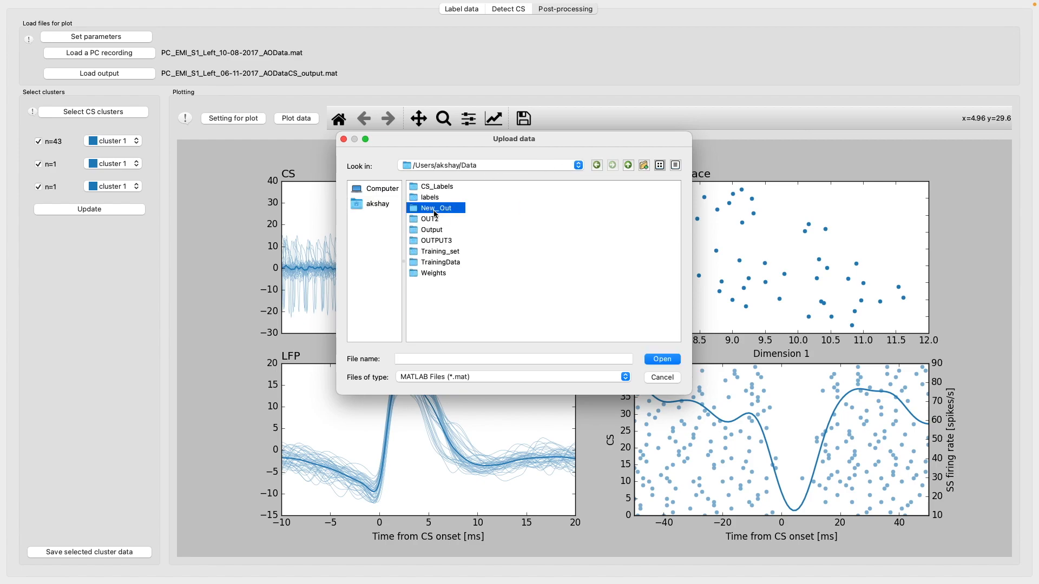
left_click(441, 241)
double_click(441, 240)
left_click(441, 240)
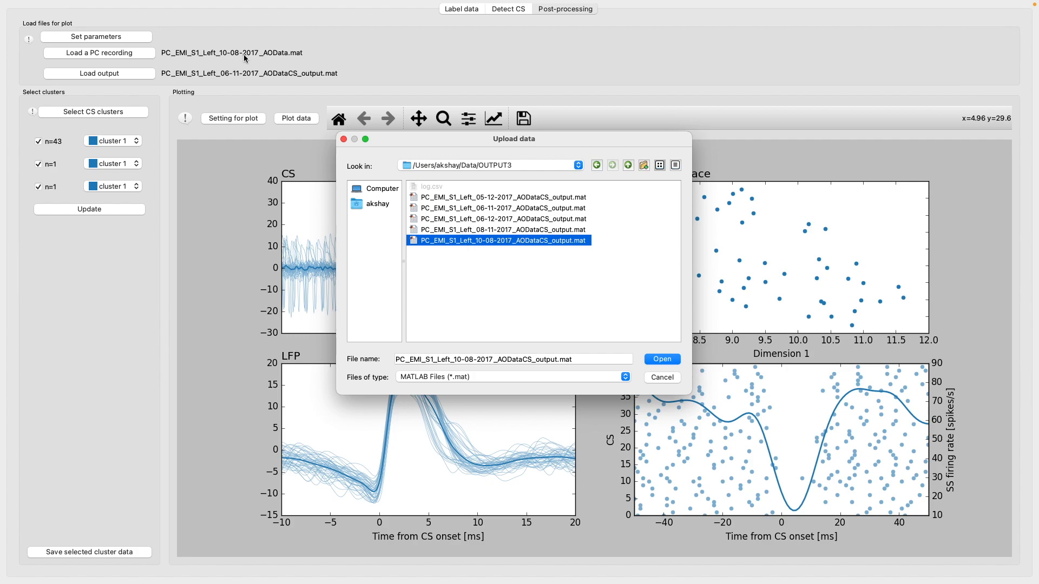
double_click(487, 241)
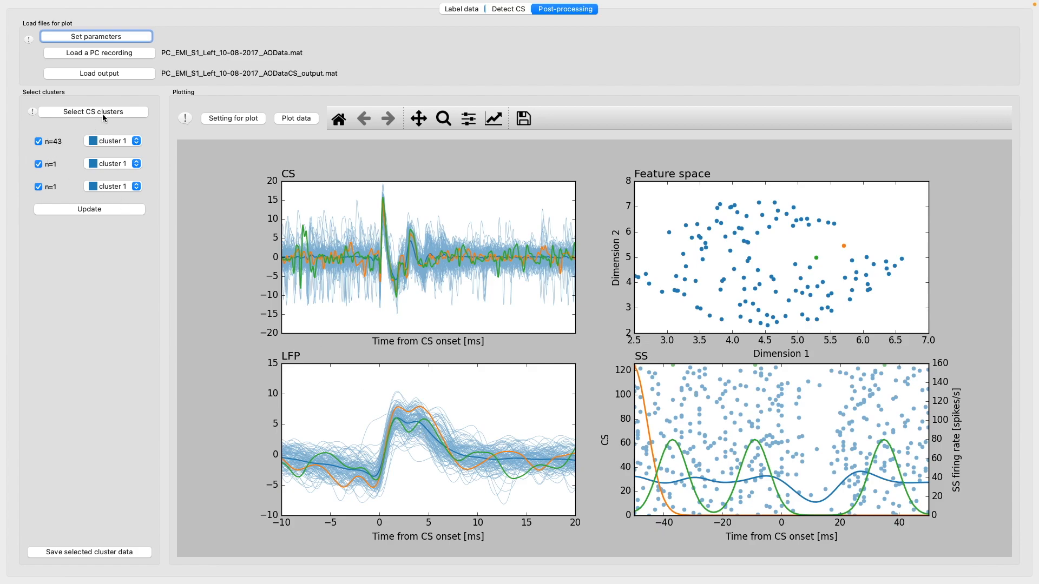
Assign the two n=1 groups to cluster 2 and cluster 3 respectively, and update the plots
left_click(136, 164)
left_click(112, 174)
left_click(112, 186)
left_click(108, 209)
left_click(108, 209)
Review the Label data and Detect CS pages and return to the Post-processing page
left_click(469, 11)
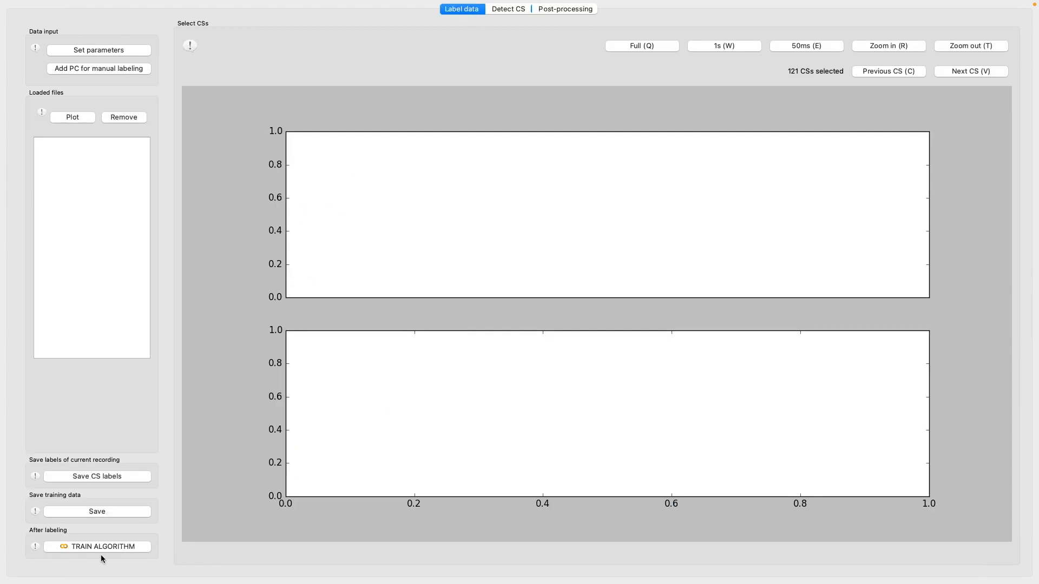
left_click(514, 9)
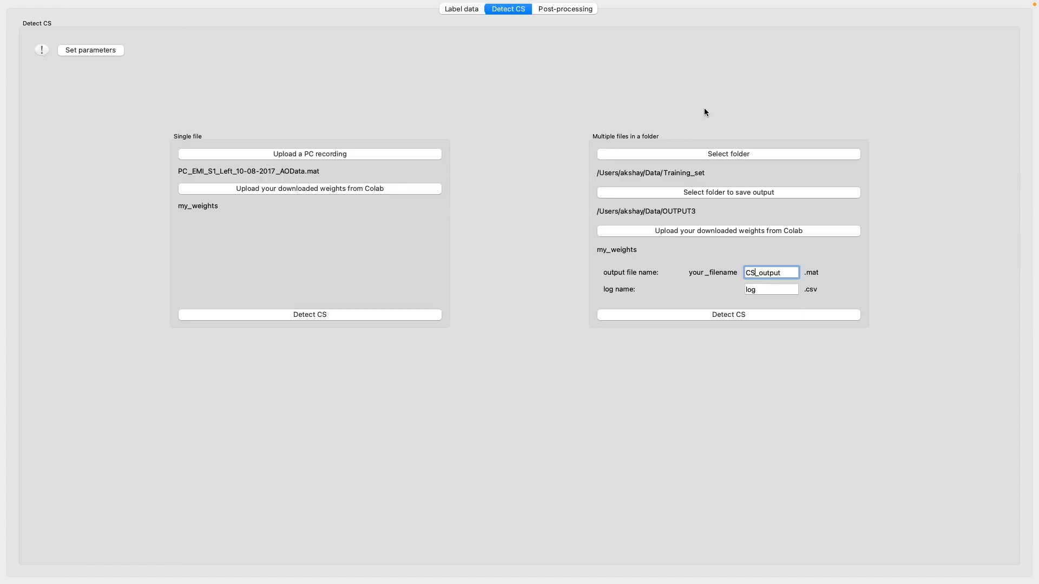
left_click(552, 12)
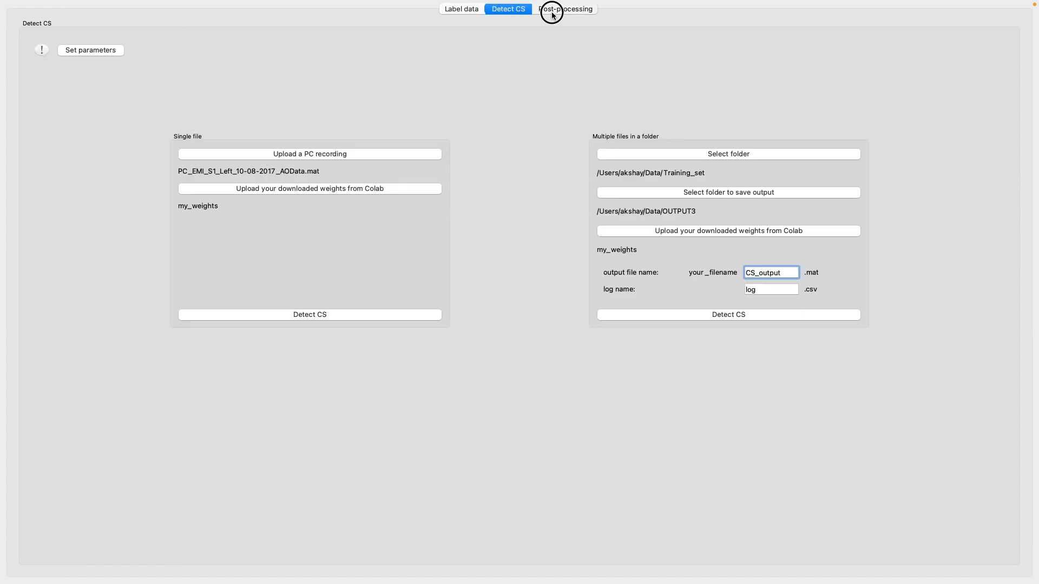
left_click(474, 11)
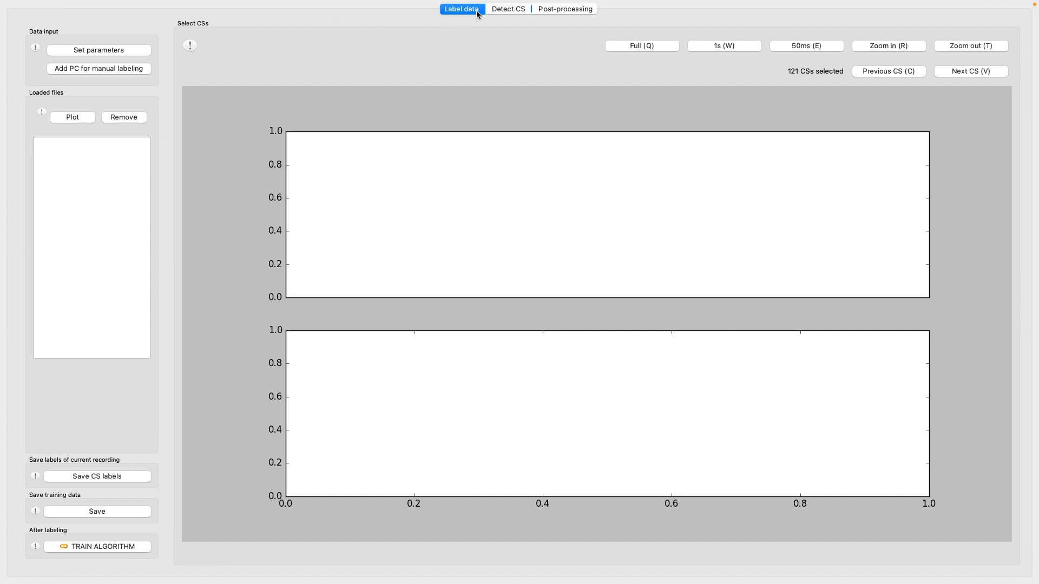
mouse_move(512, 1)
left_click(563, 10)
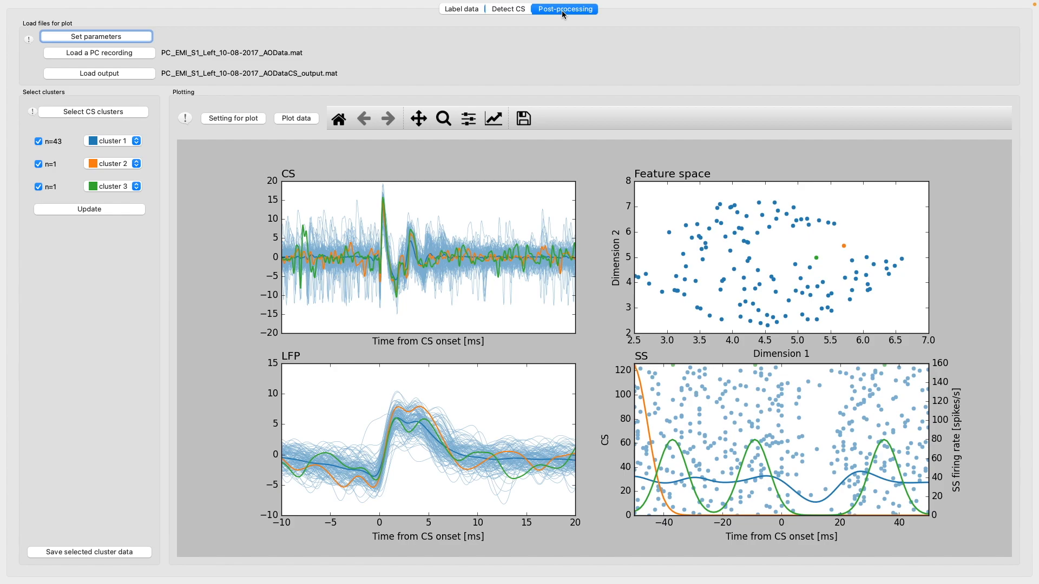